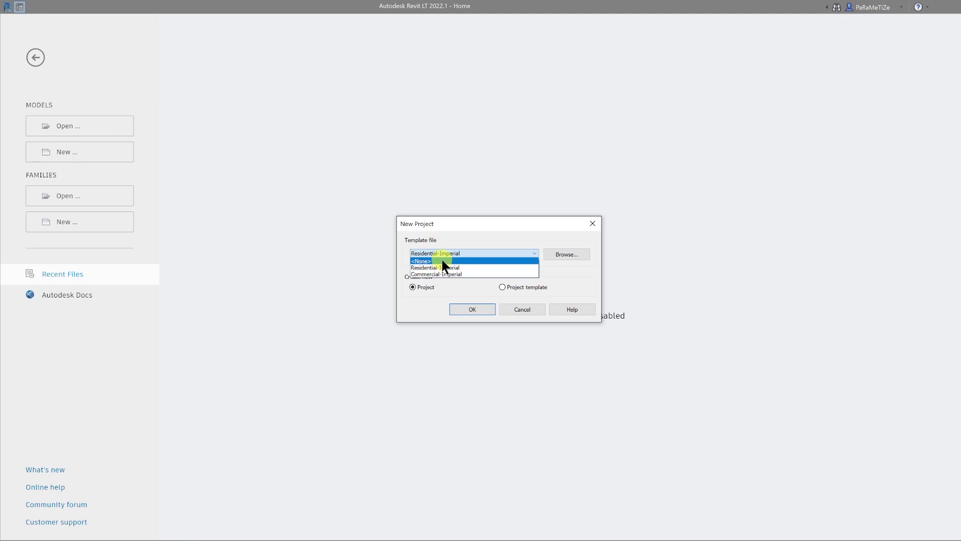
# Step: Create a project without a template, using the metric system of measurement
pyautogui.click(468, 305)
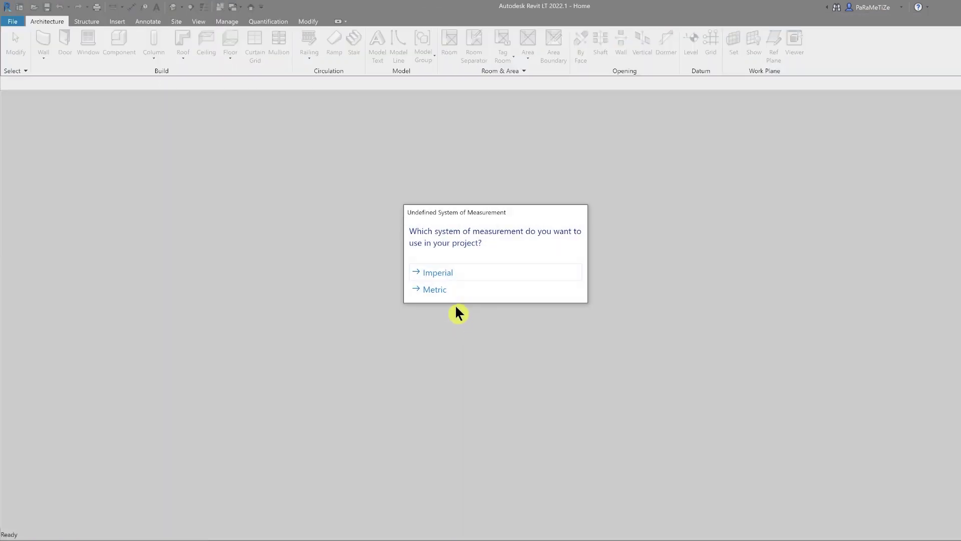
pyautogui.click(456, 289)
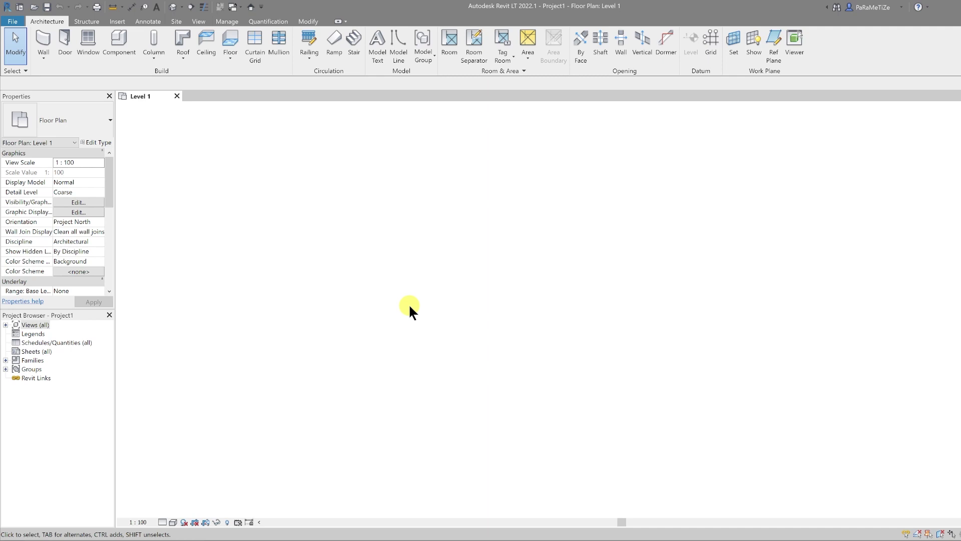
# Step: Draw a detail-line rectangle about 8800 by 7700 mm in the Level 1 plan
pyautogui.click(148, 22)
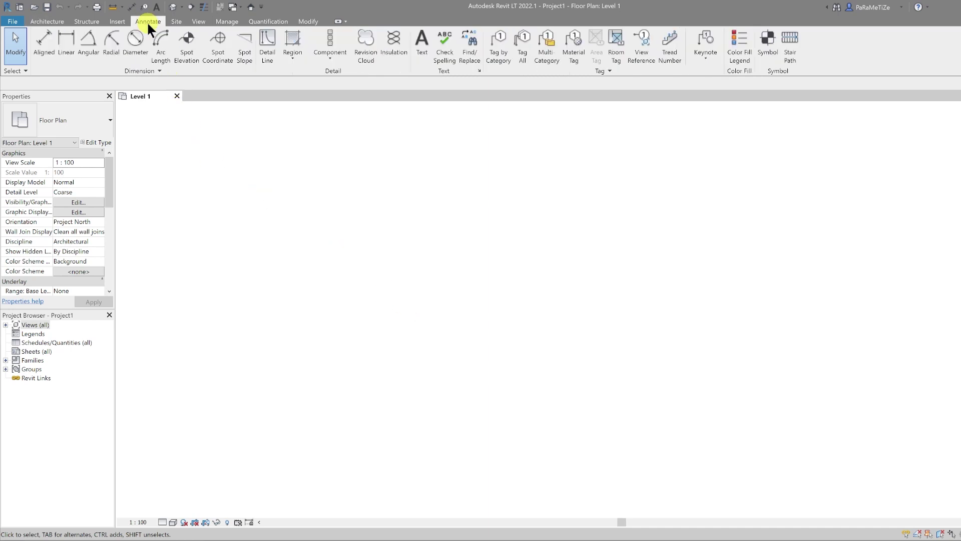
pyautogui.click(269, 43)
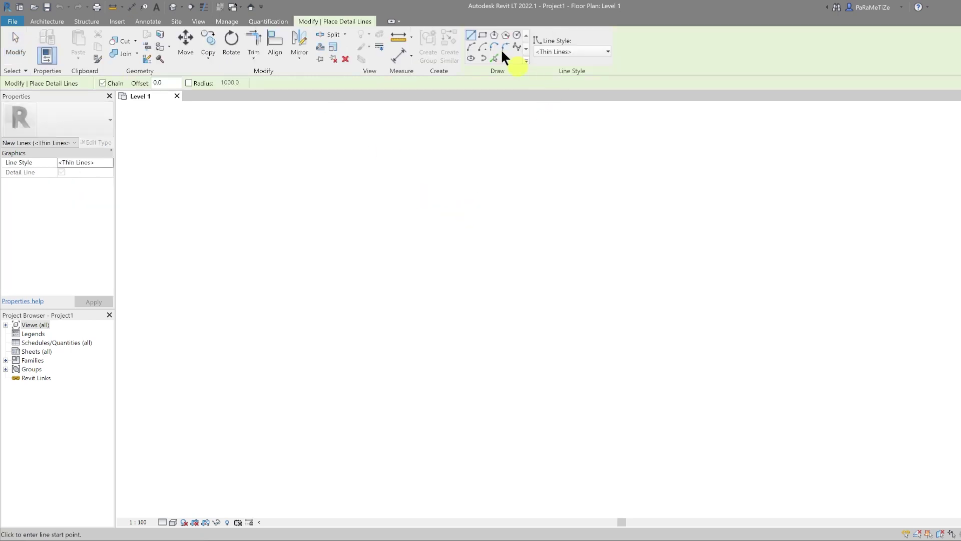
pyautogui.click(482, 35)
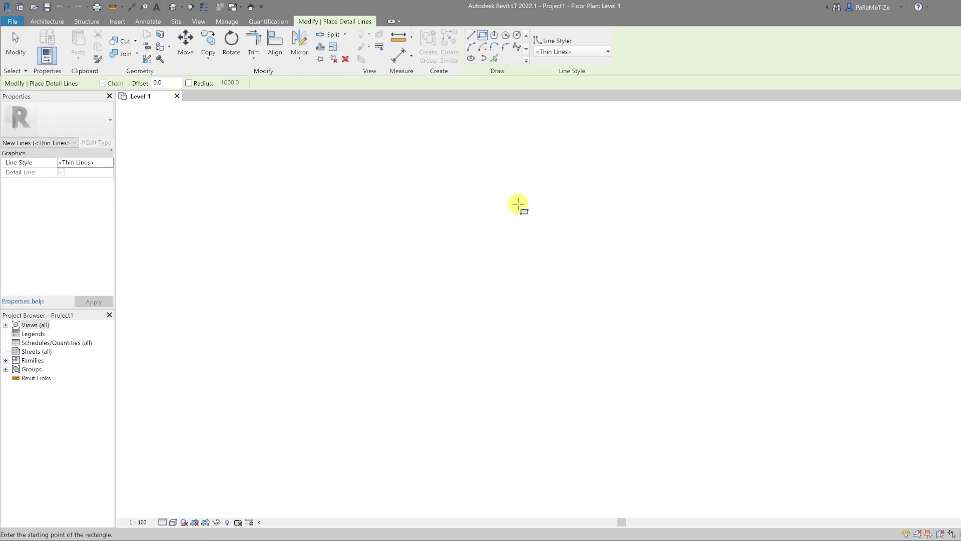
pyautogui.click(423, 189)
pyautogui.click(710, 441)
pyautogui.press('Escape')
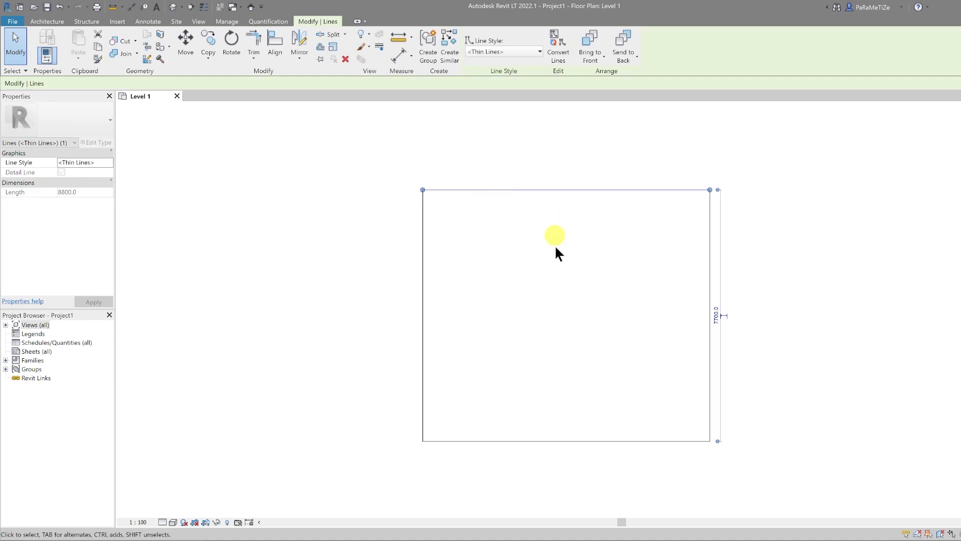
# Step: Set the rectangle's height and width to 50000 mm each
pyautogui.click(716, 317)
pyautogui.write('50000')
pyautogui.press('Return')
pyautogui.scroll(-5, 646, 314)
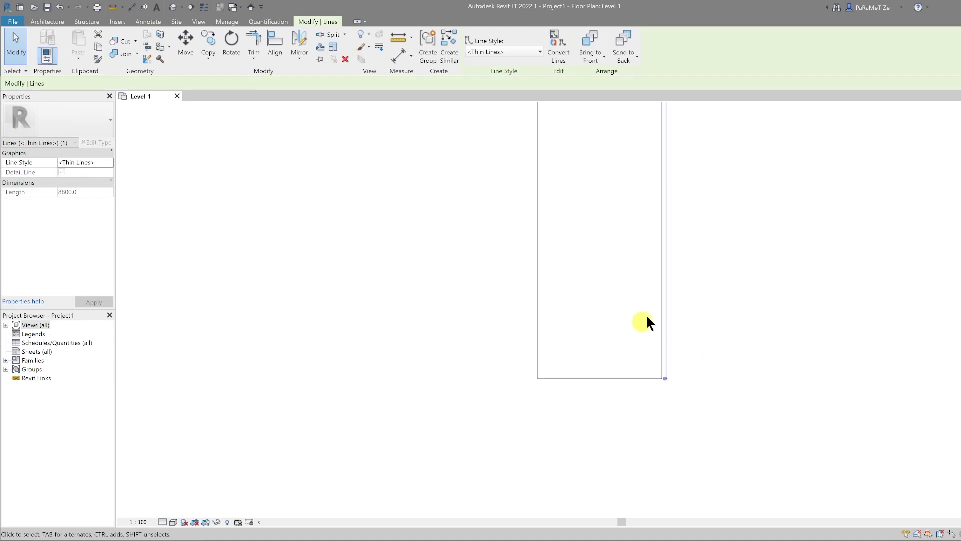
pyautogui.click(626, 341)
pyautogui.write('50000')
pyautogui.press('Return')
pyautogui.scroll(-3, 587, 414)
pyautogui.scroll(3, 652, 373)
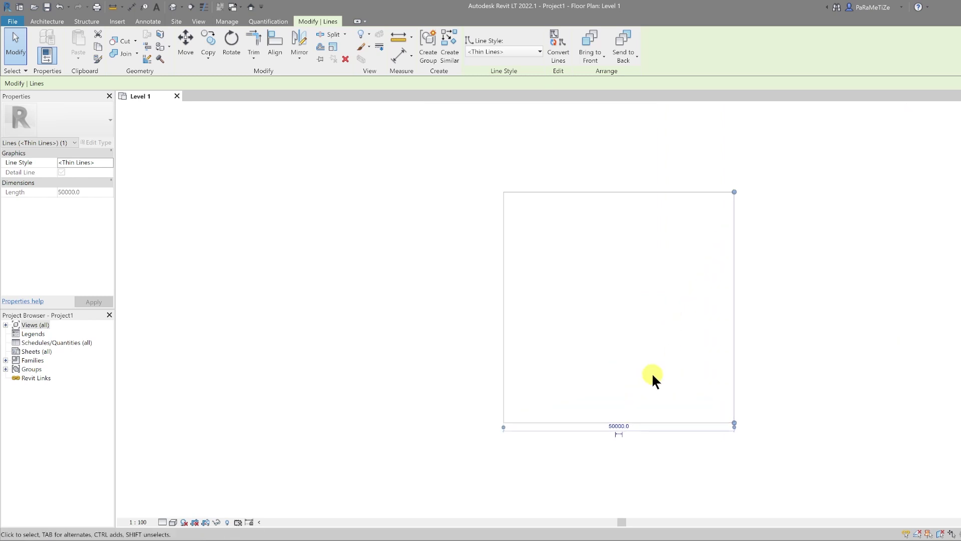
pyautogui.click(433, 276)
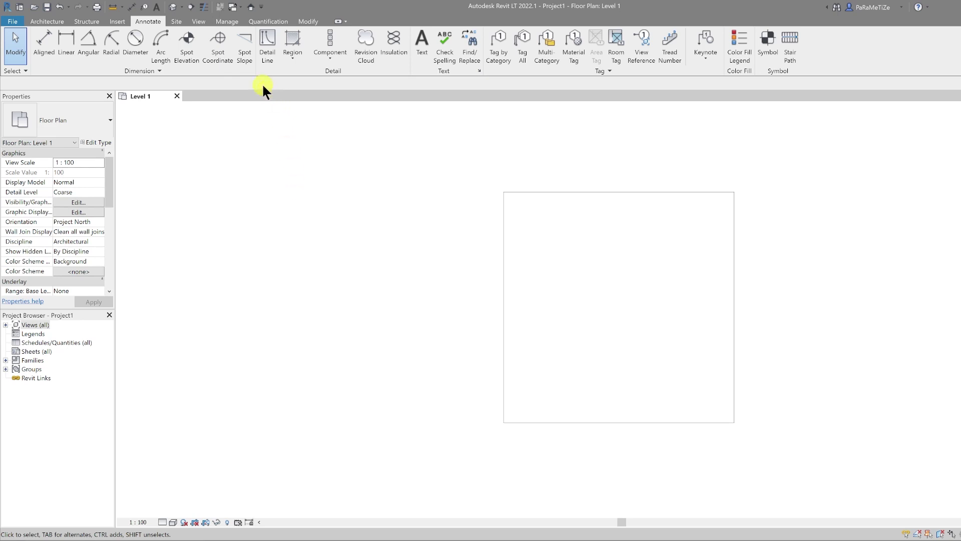
# Step: Draw a wavy detail-line spline across the upper part of the square, extending past both sides
pyautogui.click(266, 53)
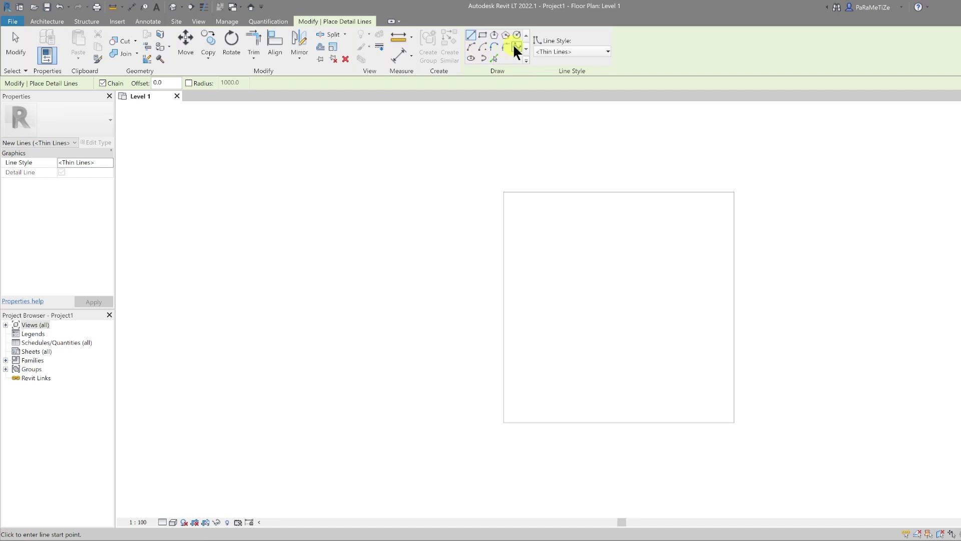
pyautogui.click(516, 46)
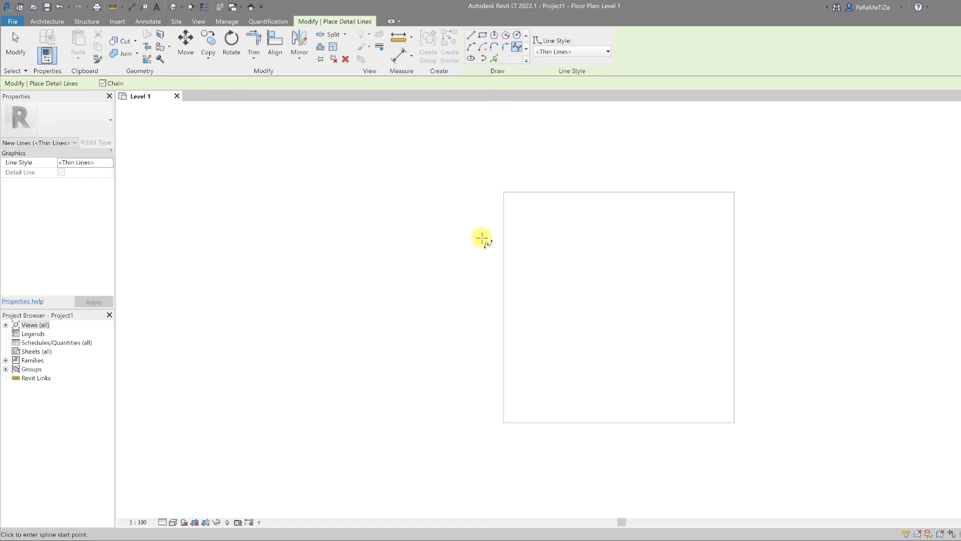
pyautogui.click(482, 245)
pyautogui.click(598, 258)
pyautogui.click(666, 225)
pyautogui.click(751, 299)
pyautogui.press('Escape')
# Step: Draw two more splines across the lower half of the square, extending past both sides
pyautogui.click(506, 46)
pyautogui.click(473, 328)
pyautogui.click(580, 320)
pyautogui.click(758, 343)
pyautogui.press('Escape')
pyautogui.click(475, 393)
pyautogui.click(771, 399)
pyautogui.press('Escape')
# Step: Draw a short spline cutting the square's upper-left corner and another across its middle
pyautogui.click(478, 218)
pyautogui.click(624, 179)
pyautogui.press('Escape')
pyautogui.click(475, 293)
pyautogui.click(749, 322)
pyautogui.press('Escape')
# Step: Draw a spline from beside the square's lower-left corner curving down across its bottom edge
pyautogui.click(482, 245)
pyautogui.press('Escape')
pyautogui.click(480, 416)
pyautogui.click(672, 451)
pyautogui.press('Escape')
pyautogui.press('Escape')
# Step: Reshape the splines across the square into wavier contours by moving their control points
pyautogui.click(611, 367)
pyautogui.click(563, 326)
pyautogui.moveTo(564, 331); pyautogui.dragTo(632, 333)
pyautogui.click(639, 279)
pyautogui.moveTo(640, 279); pyautogui.dragTo(671, 299)
pyautogui.click(611, 245)
pyautogui.press('d')
pyautogui.press('l')
pyautogui.press('Escape')
pyautogui.press('Escape')
pyautogui.click(586, 281)
pyautogui.click(606, 373)
pyautogui.moveTo(725, 393); pyautogui.dragTo(644, 332)
pyautogui.press('Escape')
pyautogui.click(646, 432)
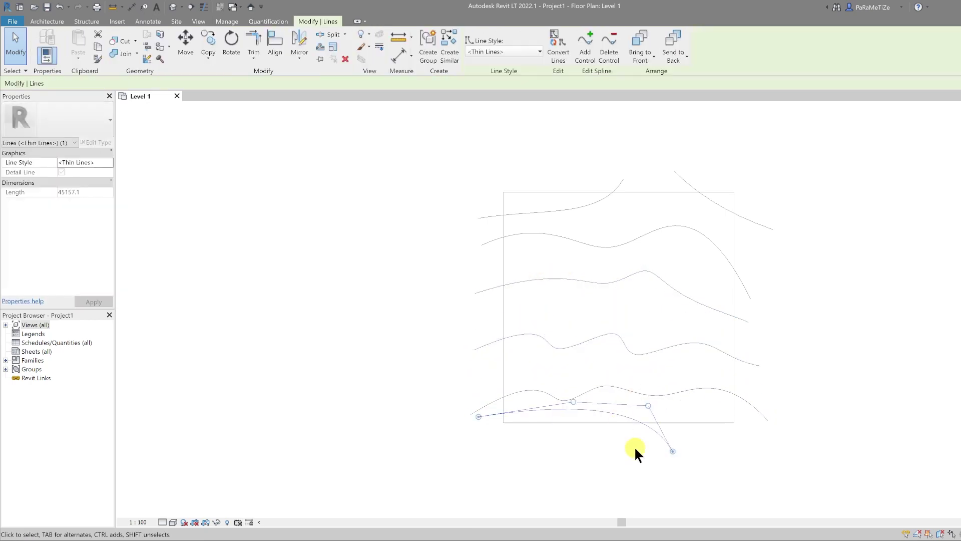
pyautogui.press('Escape')
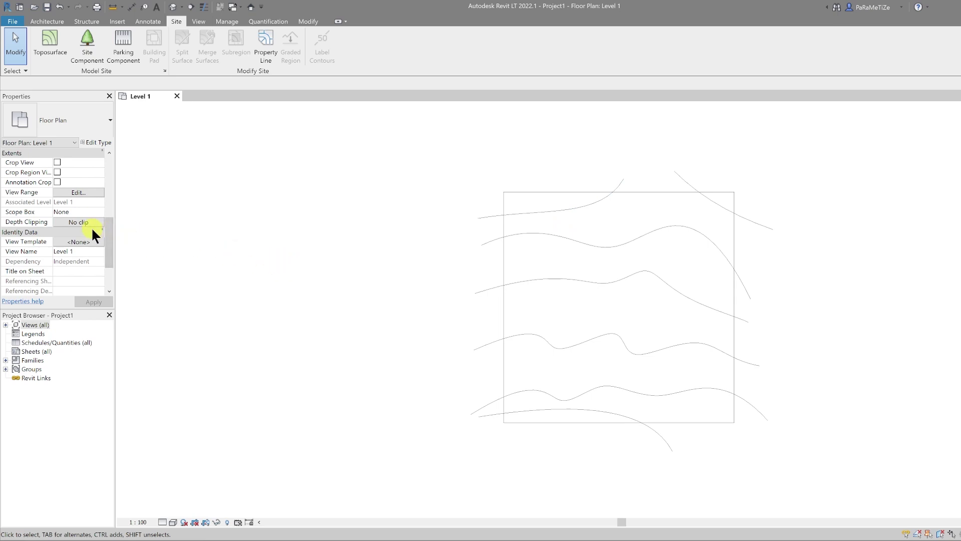
# Step: Set the plan's view range to Unlimited for top, bottom and view depth, with a cut plane offset of 250
pyautogui.scroll(-5, 71, 179)
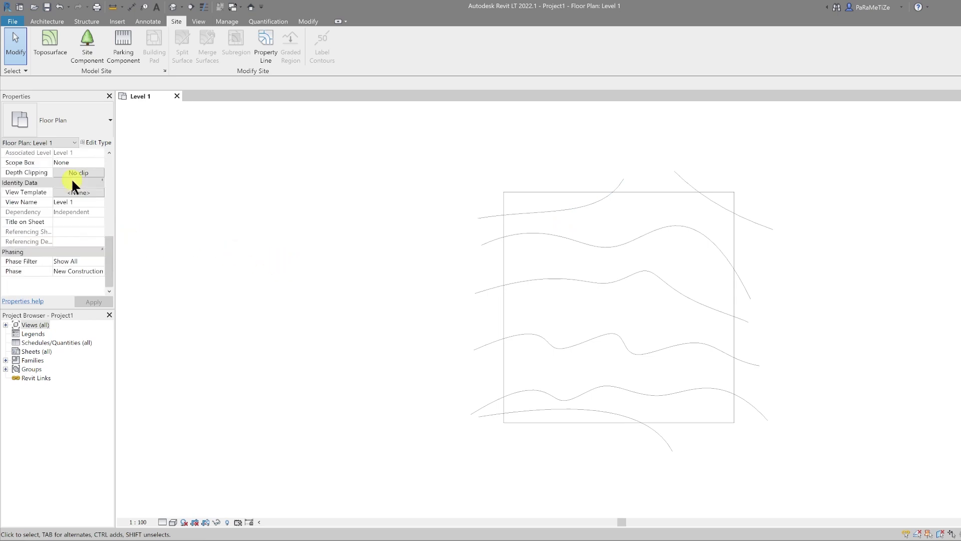
pyautogui.scroll(4, 71, 217)
pyautogui.click(72, 221)
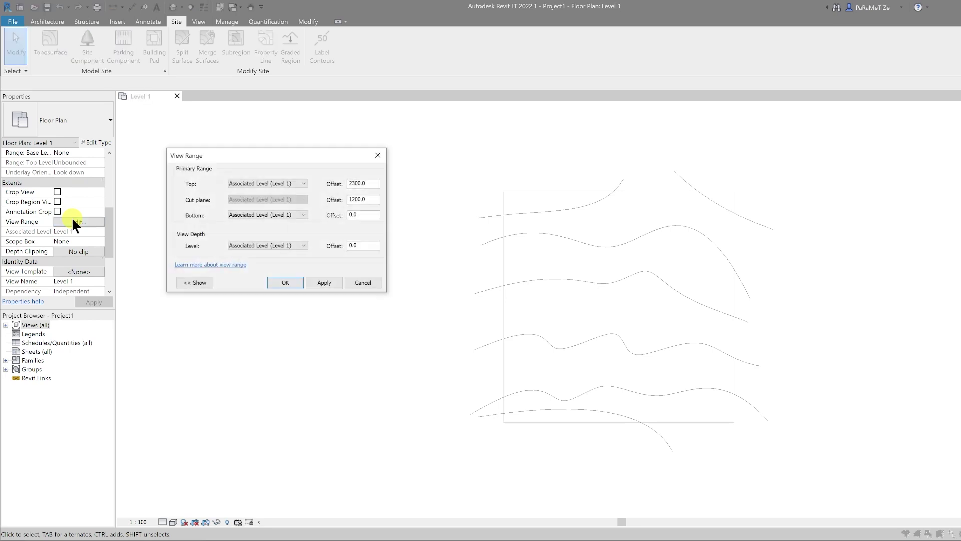
pyautogui.click(268, 179)
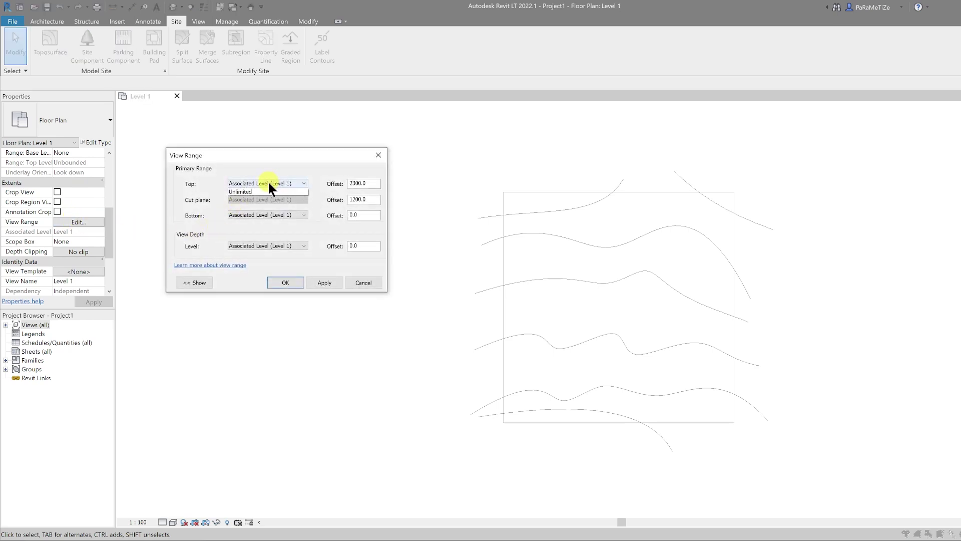
pyautogui.click(264, 203)
pyautogui.click(263, 215)
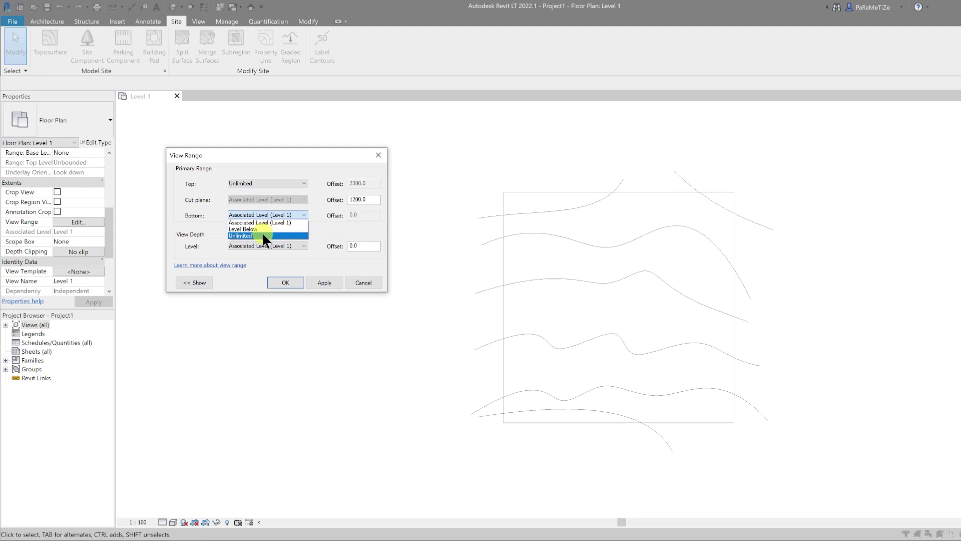
pyautogui.click(263, 235)
pyautogui.click(265, 245)
pyautogui.click(263, 264)
pyautogui.moveTo(373, 199); pyautogui.dragTo(346, 200)
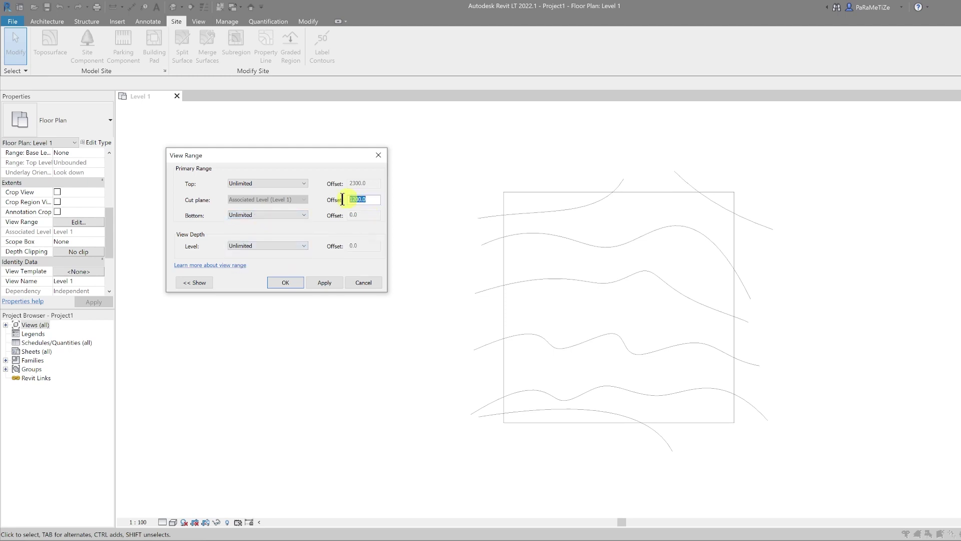
pyautogui.write('250')
pyautogui.click(293, 281)
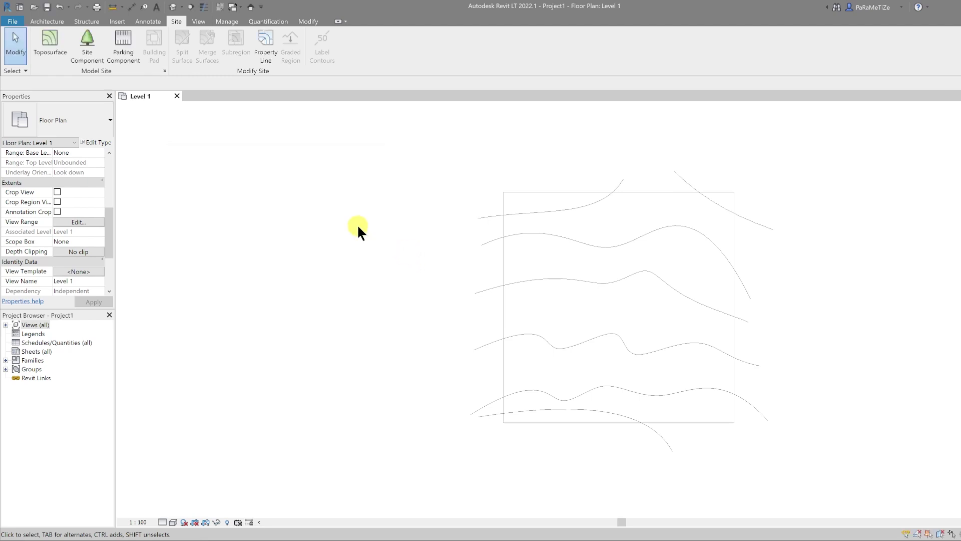
# Step: Start a toposurface and place points at the square's four corners at elevation 0
pyautogui.click(43, 40)
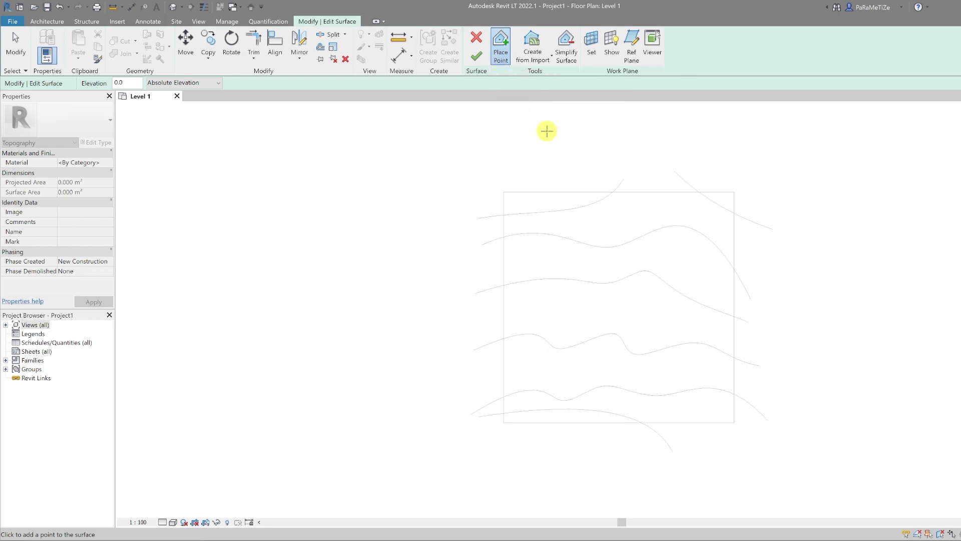
pyautogui.click(503, 192)
pyautogui.click(734, 192)
pyautogui.click(734, 422)
pyautogui.click(503, 422)
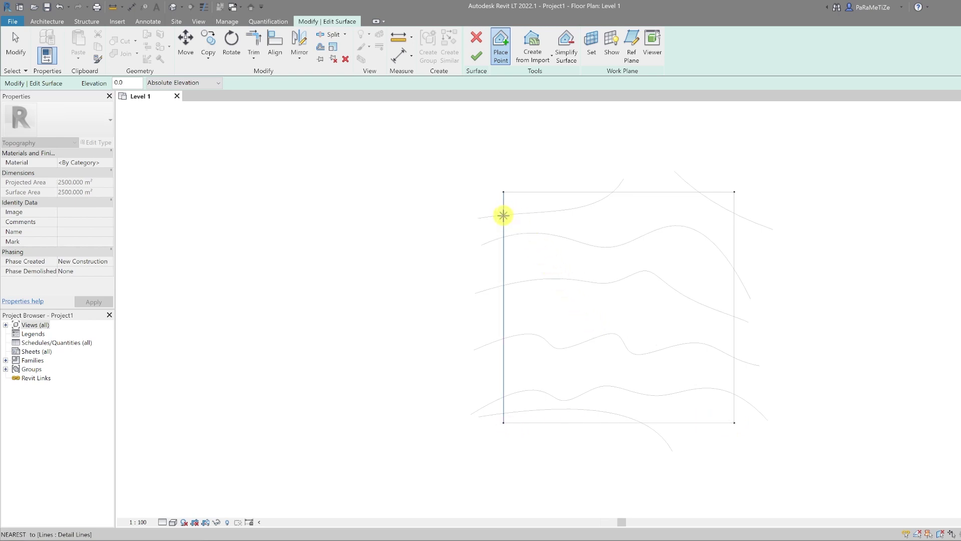
# Step: Place surface points at elevation 0 along the short spline at the square's upper-left corner
pyautogui.click(522, 214)
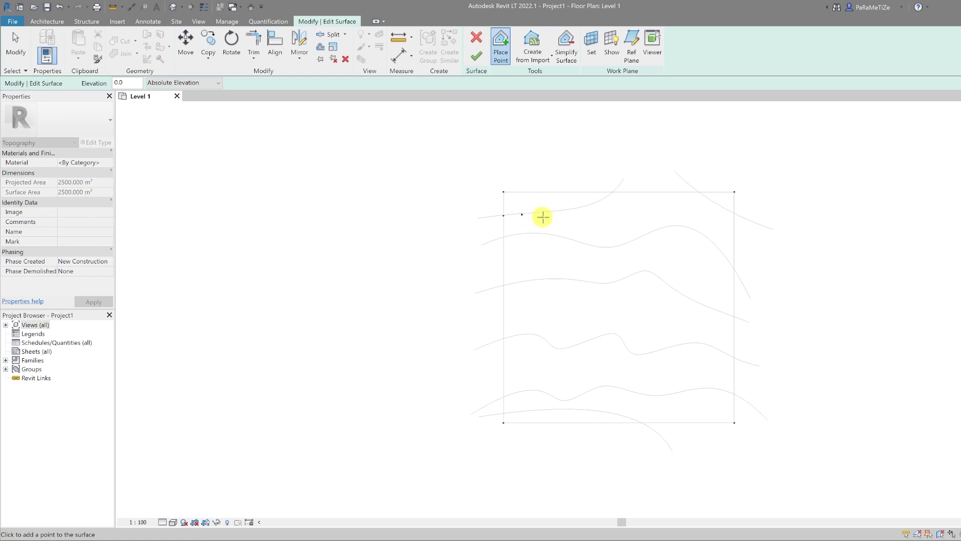
pyautogui.click(545, 212)
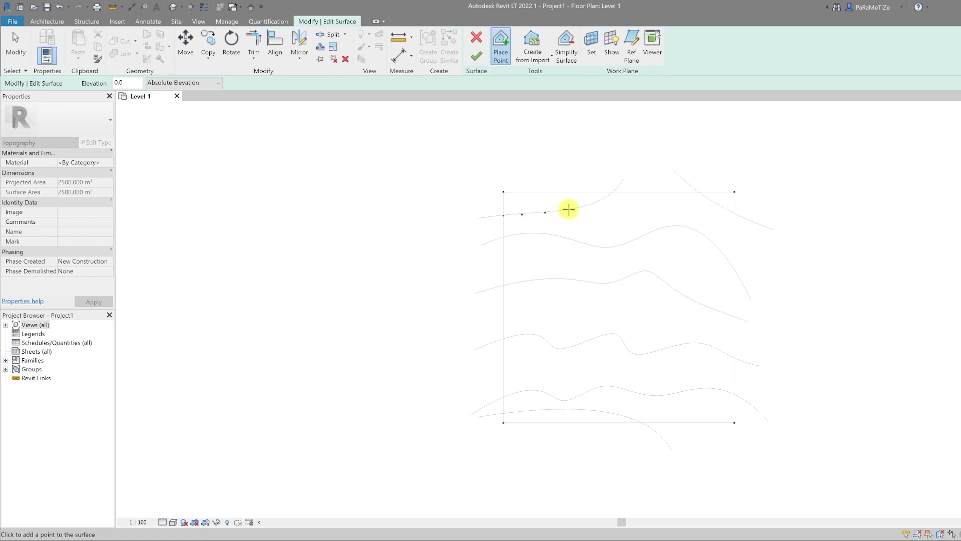
pyautogui.click(568, 209)
pyautogui.click(589, 204)
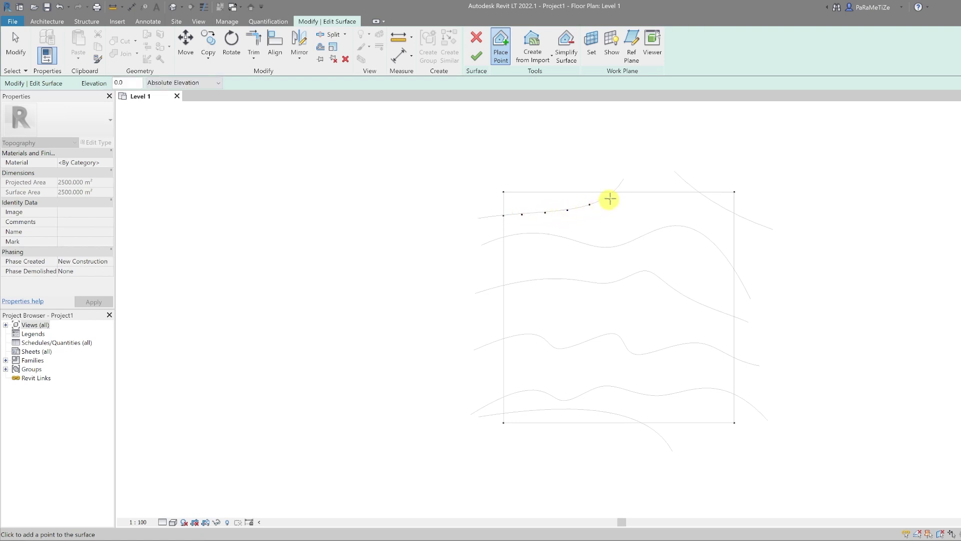
pyautogui.click(605, 198)
pyautogui.click(613, 191)
# Step: Place surface points at elevation 0 along the uppermost full-width spline and the short upper-right corner spline
pyautogui.click(504, 237)
pyautogui.click(534, 233)
pyautogui.click(557, 236)
pyautogui.click(572, 241)
pyautogui.click(598, 246)
pyautogui.click(626, 244)
pyautogui.click(655, 230)
pyautogui.click(686, 227)
pyautogui.click(721, 253)
pyautogui.click(735, 270)
pyautogui.click(724, 208)
pyautogui.click(699, 191)
# Step: Place surface points at elevation 0 along the second full-width spline through the middle of the square
pyautogui.click(517, 284)
pyautogui.click(530, 282)
pyautogui.click(568, 280)
pyautogui.click(613, 284)
pyautogui.click(641, 272)
pyautogui.click(674, 289)
pyautogui.click(718, 310)
# Step: Place surface points at elevation 0 along the third full-width spline, following its dips and crests
pyautogui.click(504, 339)
pyautogui.click(518, 335)
pyautogui.click(533, 334)
pyautogui.click(543, 339)
pyautogui.click(550, 345)
pyautogui.click(559, 349)
pyautogui.click(581, 342)
pyautogui.click(604, 336)
pyautogui.click(611, 333)
pyautogui.click(621, 338)
pyautogui.click(635, 354)
pyautogui.click(647, 354)
pyautogui.click(684, 344)
pyautogui.click(717, 348)
# Step: Place surface points at elevation 0 along the fourth full-width spline near the bottom of the square
pyautogui.click(735, 395)
pyautogui.click(711, 389)
pyautogui.click(681, 391)
pyautogui.click(652, 395)
pyautogui.click(628, 390)
pyautogui.click(606, 386)
pyautogui.click(580, 395)
pyautogui.click(552, 397)
pyautogui.click(526, 390)
pyautogui.click(504, 397)
# Step: Place surface points at elevation 0 along the lowest spline until it crosses the square's bottom edge
pyautogui.click(503, 414)
pyautogui.click(531, 411)
pyautogui.click(569, 410)
pyautogui.click(579, 410)
pyautogui.click(588, 410)
pyautogui.click(597, 411)
pyautogui.click(608, 414)
pyautogui.click(622, 416)
pyautogui.click(632, 418)
pyautogui.click(641, 423)
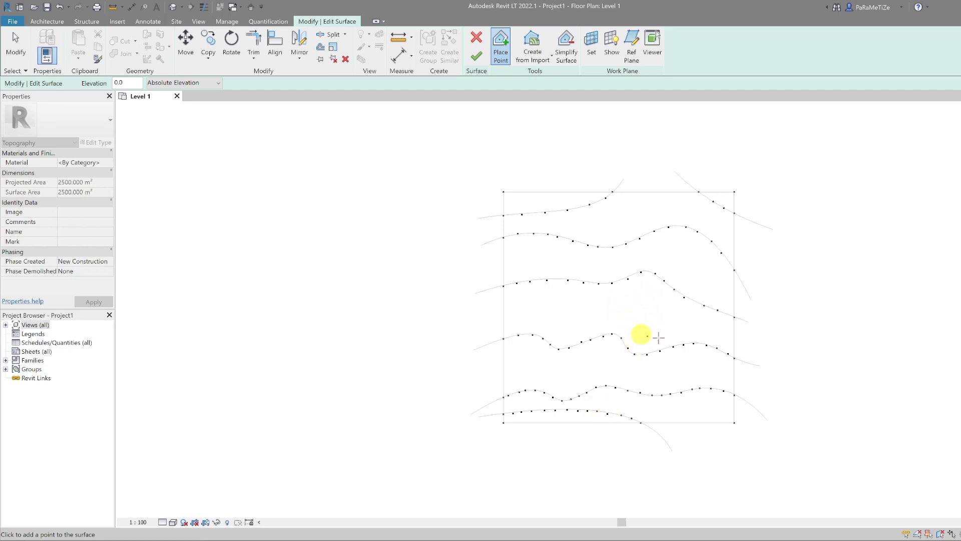
pyautogui.press('Escape')
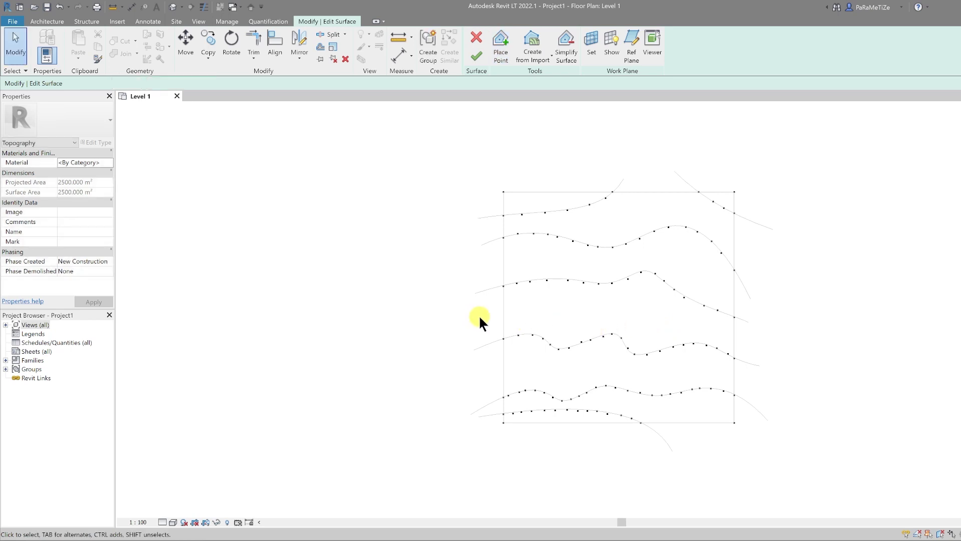
# Step: Set the elevation of the surface points along the third full-width spline to -1 m
pyautogui.moveTo(479, 321); pyautogui.dragTo(741, 361)
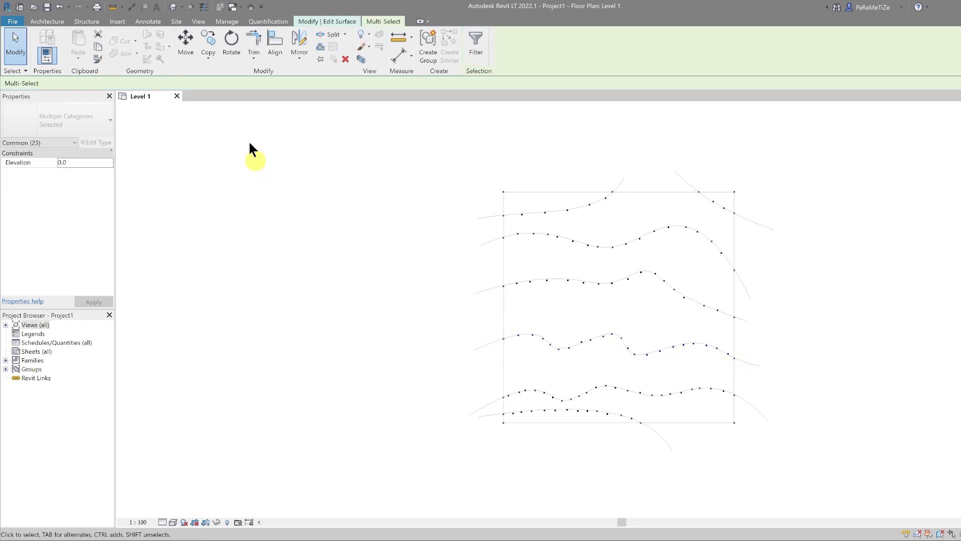
pyautogui.moveTo(108, 83); pyautogui.dragTo(81, 83)
pyautogui.write('-1m')
pyautogui.press('Return')
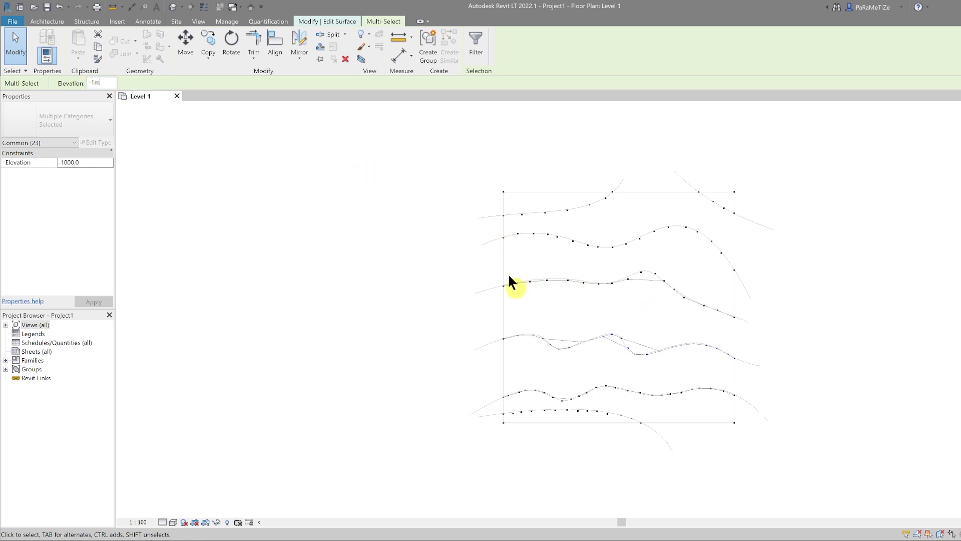
# Step: Set the elevation of the surface points along the second full-width spline to 1 m
pyautogui.moveTo(490, 261); pyautogui.dragTo(729, 314)
pyautogui.keyDown('ctrl'); pyautogui.click(735, 317); pyautogui.keyUp('ctrl')
pyautogui.moveTo(102, 84); pyautogui.dragTo(88, 83)
pyautogui.write('1m')
pyautogui.press('Return')
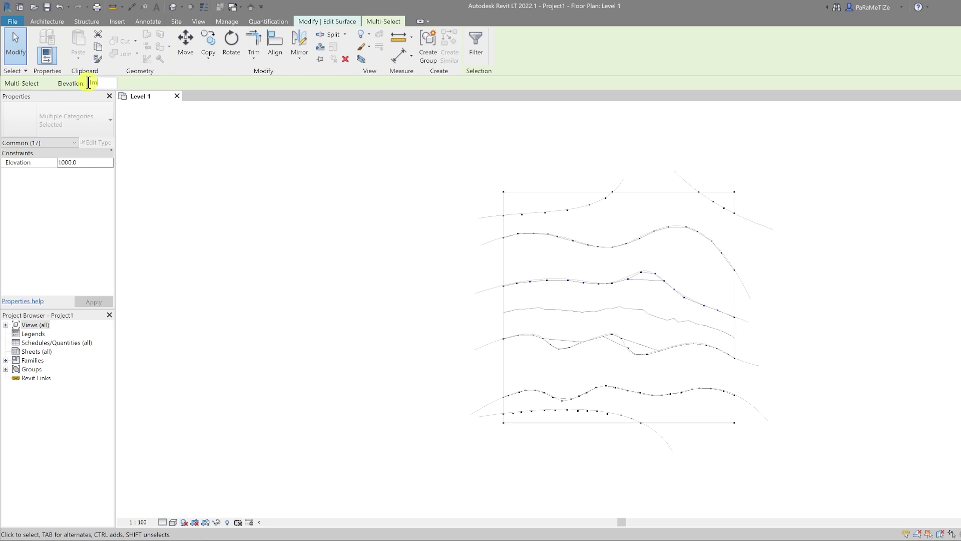
# Step: Raise the surface points along the uppermost full-width spline and the two short upper corner splines
pyautogui.moveTo(493, 222); pyautogui.dragTo(725, 259)
pyautogui.moveTo(592, 178); pyautogui.dragTo(627, 210)
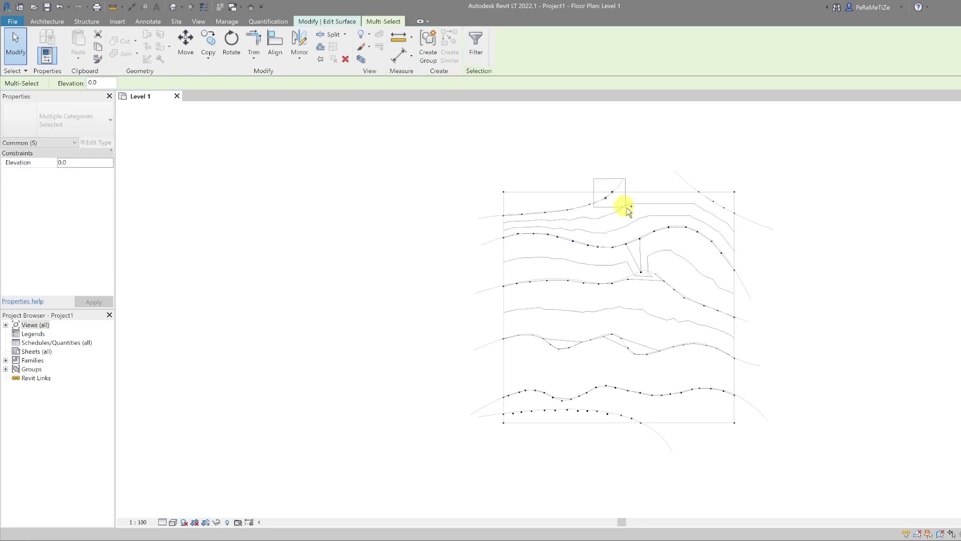
pyautogui.moveTo(696, 182); pyautogui.dragTo(732, 216)
# Step: Set the elevation of the square's two upper corner points to 7 m
pyautogui.click(516, 193)
pyautogui.moveTo(728, 177); pyautogui.dragTo(751, 208)
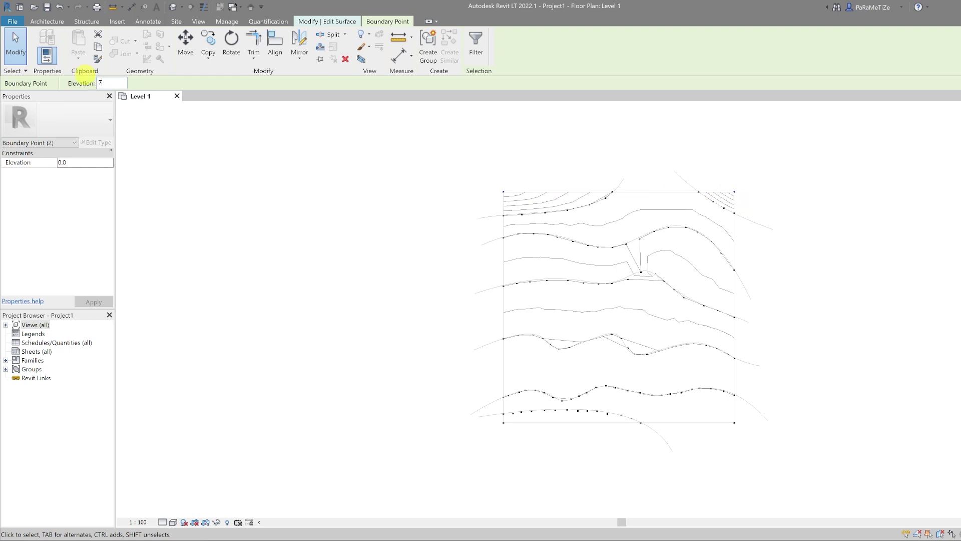
pyautogui.press('Return')
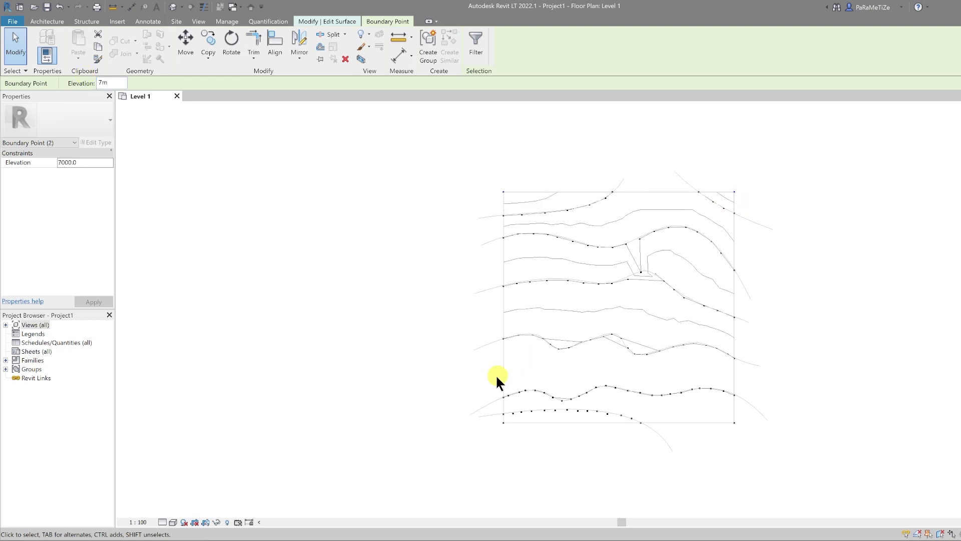
# Step: Set the elevation of the surface points along the lowest full-width spline to -3 m
pyautogui.moveTo(482, 360); pyautogui.dragTo(737, 403)
pyautogui.moveTo(97, 81); pyautogui.dragTo(85, 80)
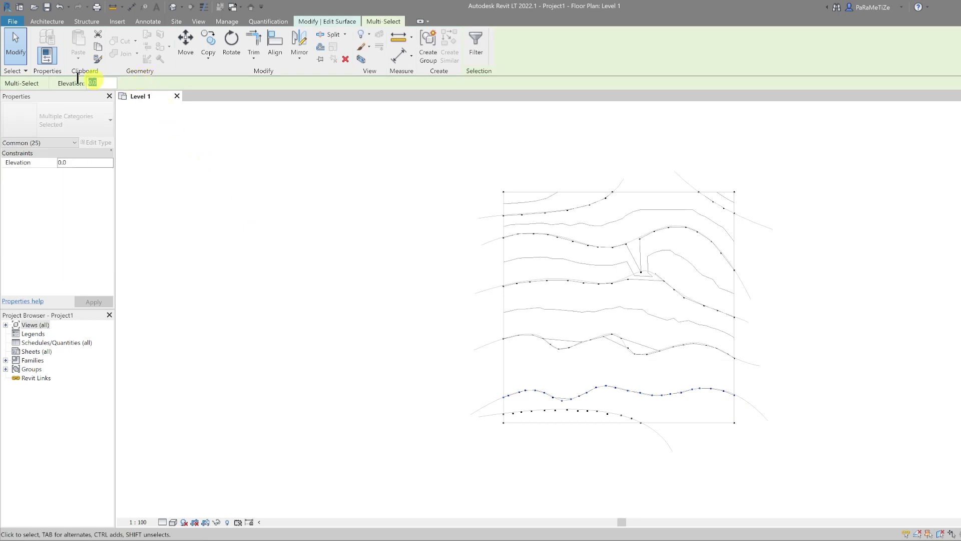
pyautogui.write('-3m')
pyautogui.press('Return')
# Step: Lower the elevation of the surface points along the short spline at the site's lower edge
pyautogui.moveTo(500, 420); pyautogui.dragTo(506, 427)
pyautogui.moveTo(108, 83); pyautogui.dragTo(71, 83)
pyautogui.write('-')
pyautogui.press('Return')
# Step: Lower the square's two lower corner points and set the stray interior point on the second full-width spline to 1 m
pyautogui.click(498, 416)
pyautogui.moveTo(499, 419); pyautogui.dragTo(517, 428)
pyautogui.keyDown('ctrl'); pyautogui.moveTo(740, 430); pyautogui.dragTo(700, 412); pyautogui.keyUp('ctrl')
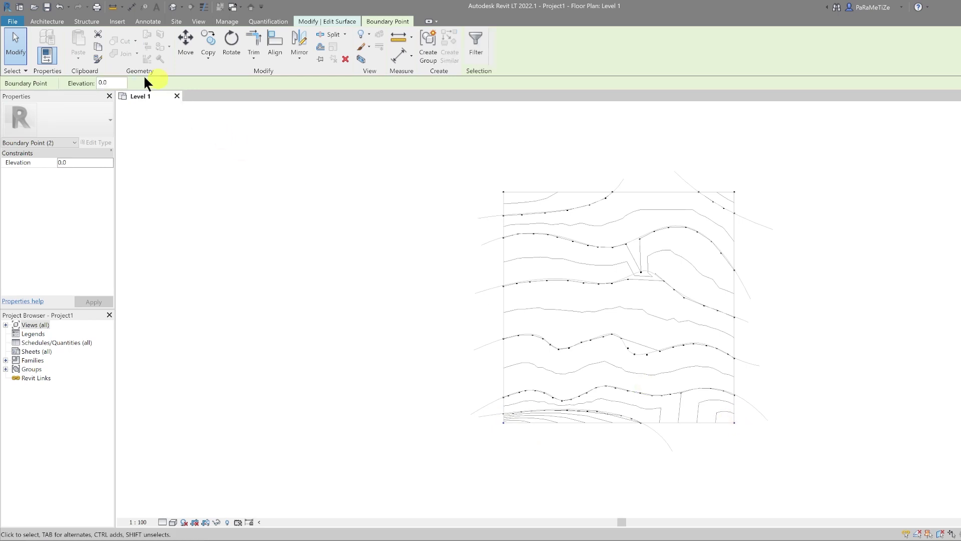
pyautogui.hotkey('ctrl', 'z')
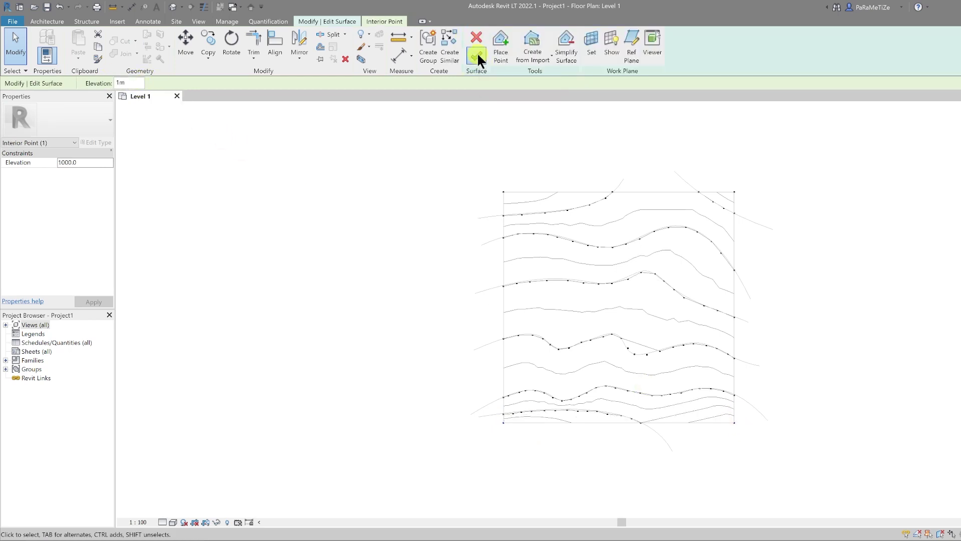
# Step: Finish editing the toposurface and delete the sketched contour splines that cross the site
pyautogui.click(477, 56)
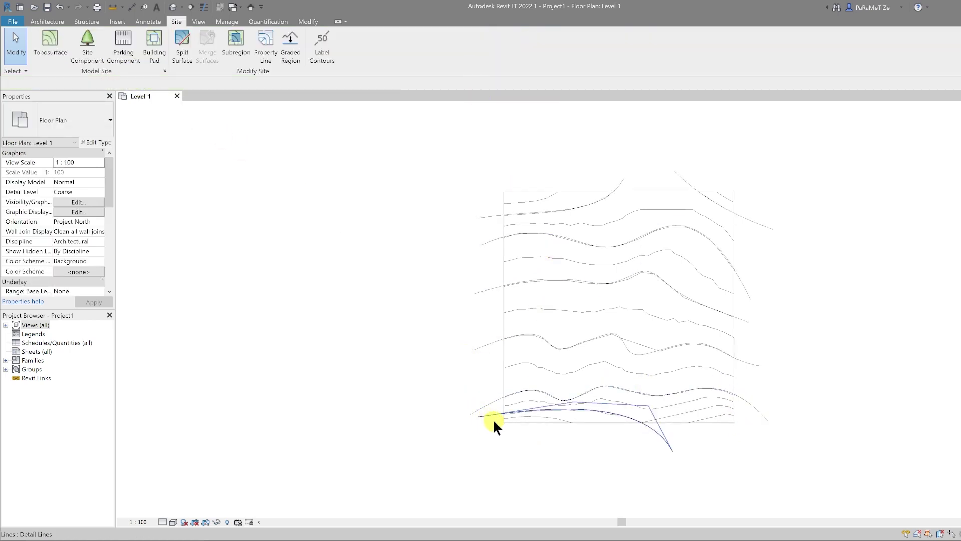
pyautogui.moveTo(492, 420); pyautogui.dragTo(483, 203)
pyautogui.press('Delete')
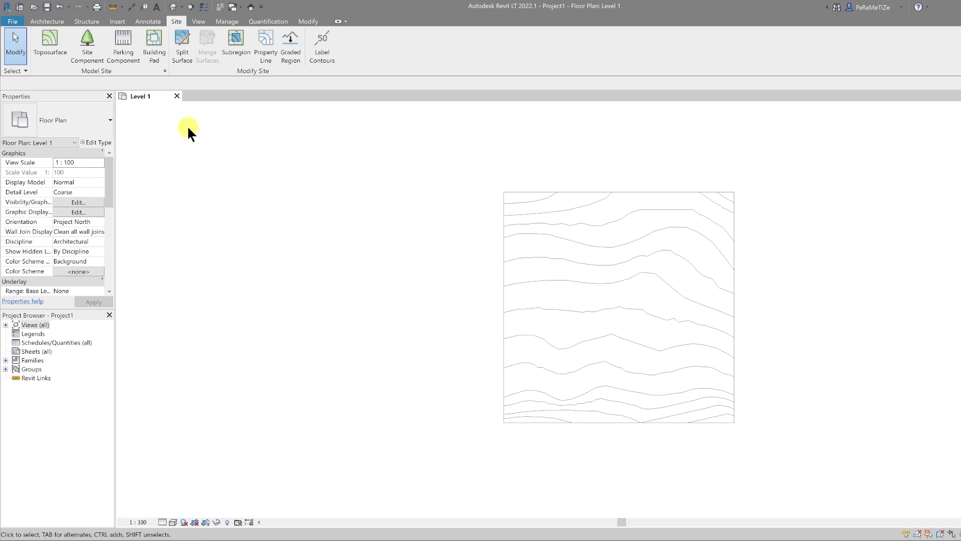
# Step: Set the site's contour line display interval to 2000 mm
pyautogui.click(150, 39)
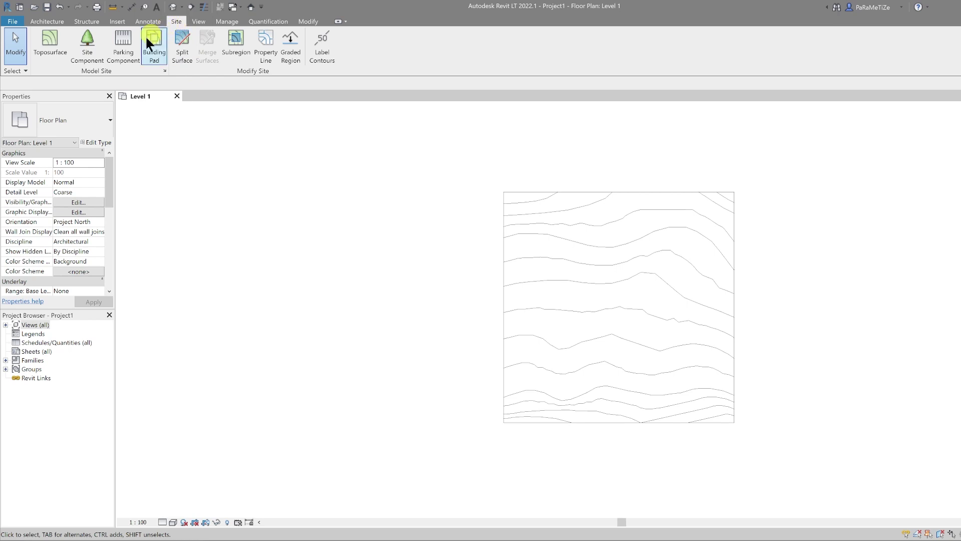
pyautogui.click(164, 68)
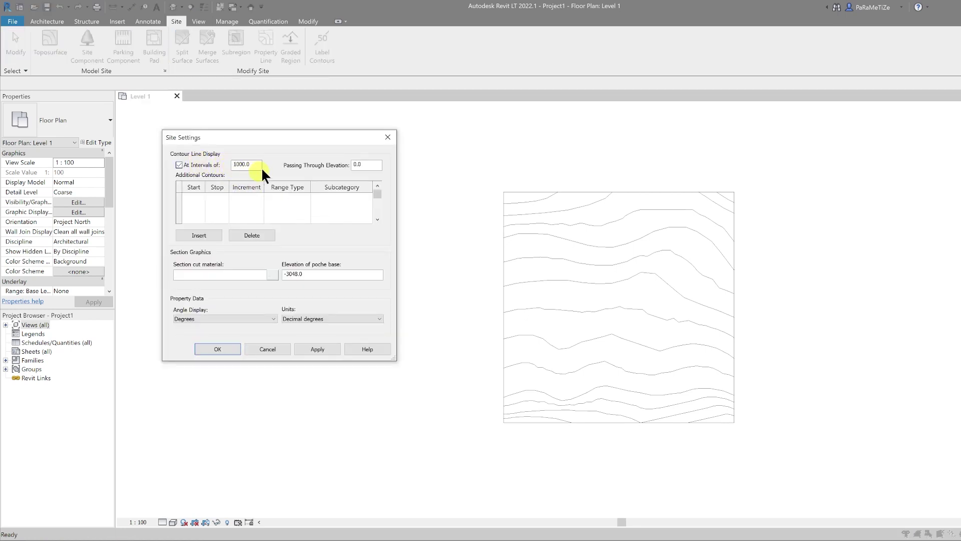
pyautogui.moveTo(254, 163); pyautogui.dragTo(230, 164)
pyautogui.write('2000')
pyautogui.click(314, 349)
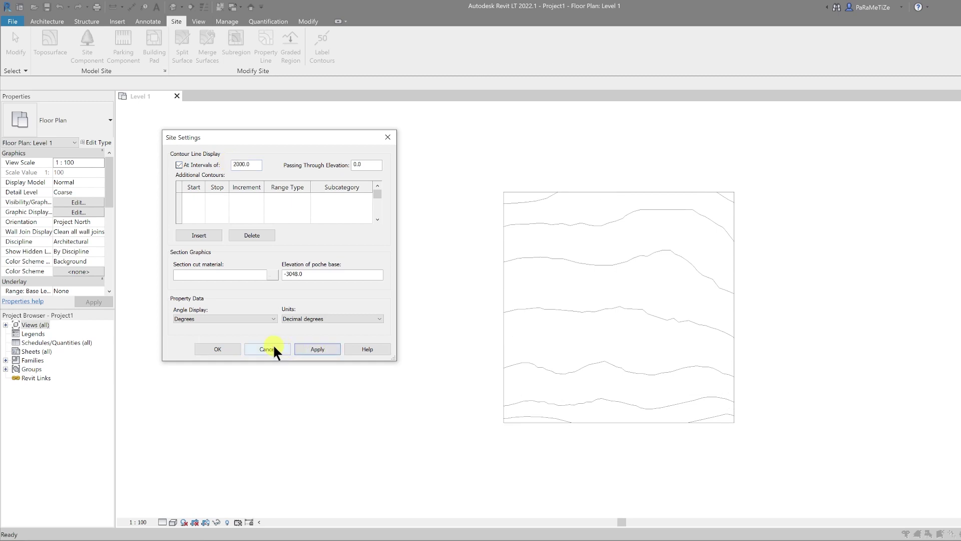
pyautogui.click(221, 347)
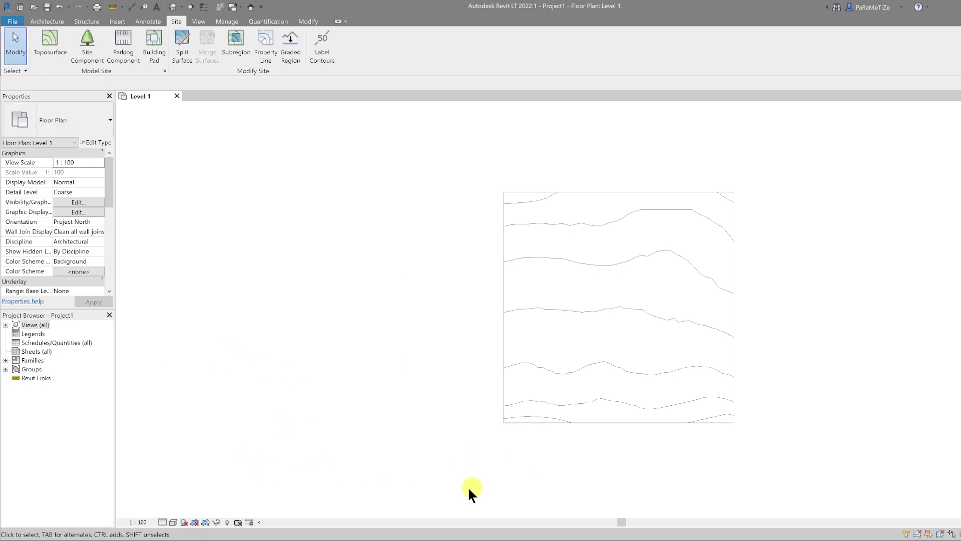
# Step: Set the floor plan's detail level to Fine and its visual style to Consistent Colors
pyautogui.click(163, 522)
pyautogui.click(169, 512)
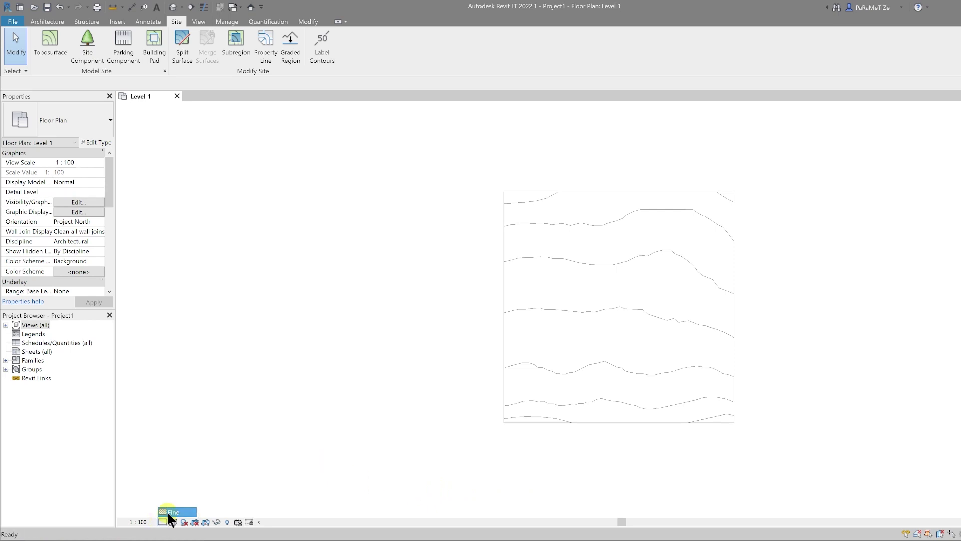
pyautogui.click(172, 521)
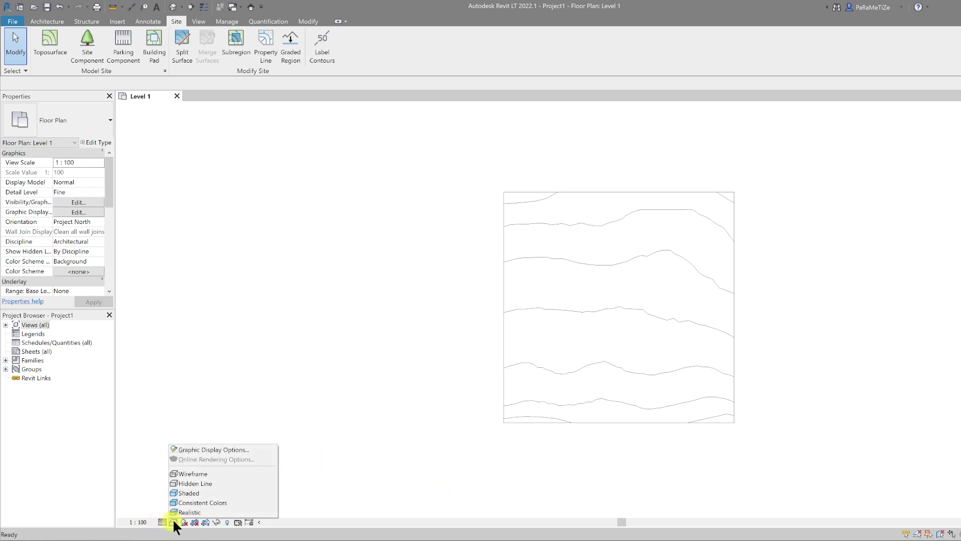
pyautogui.click(192, 503)
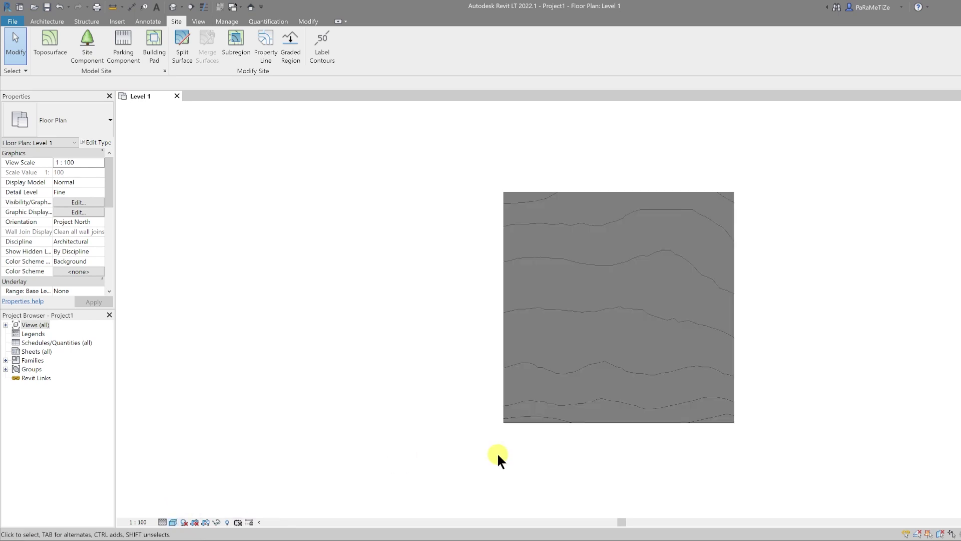
# Step: Create a new material named Grass for the toposurface
pyautogui.click(504, 323)
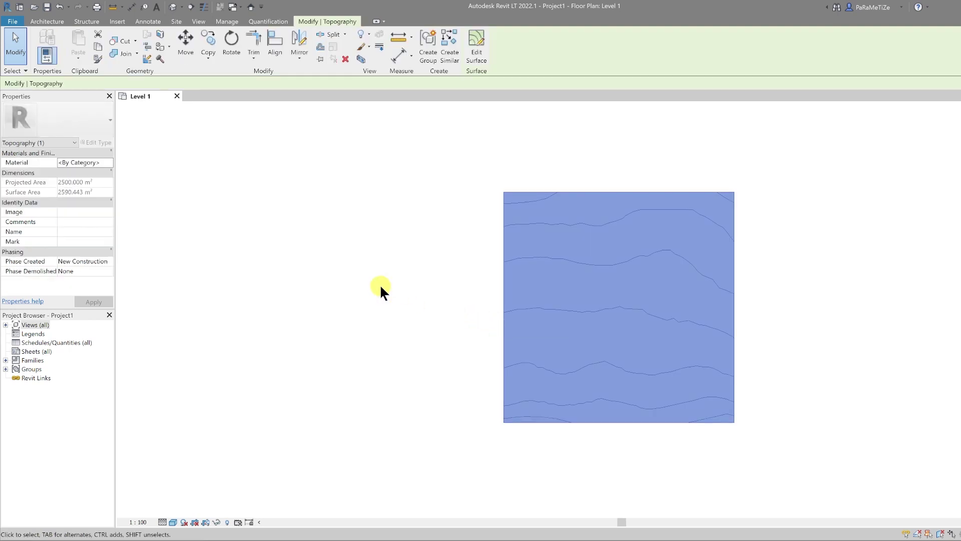
pyautogui.click(111, 162)
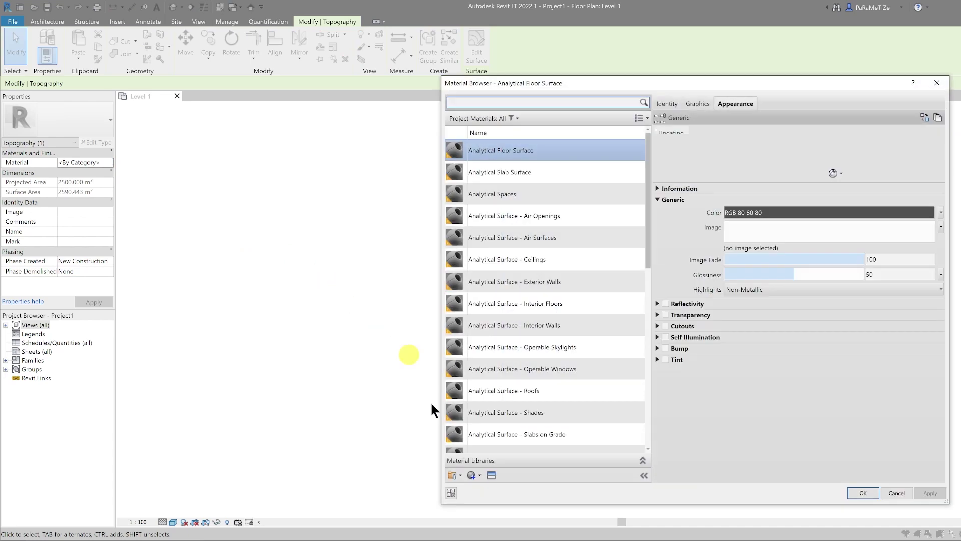
pyautogui.click(474, 474)
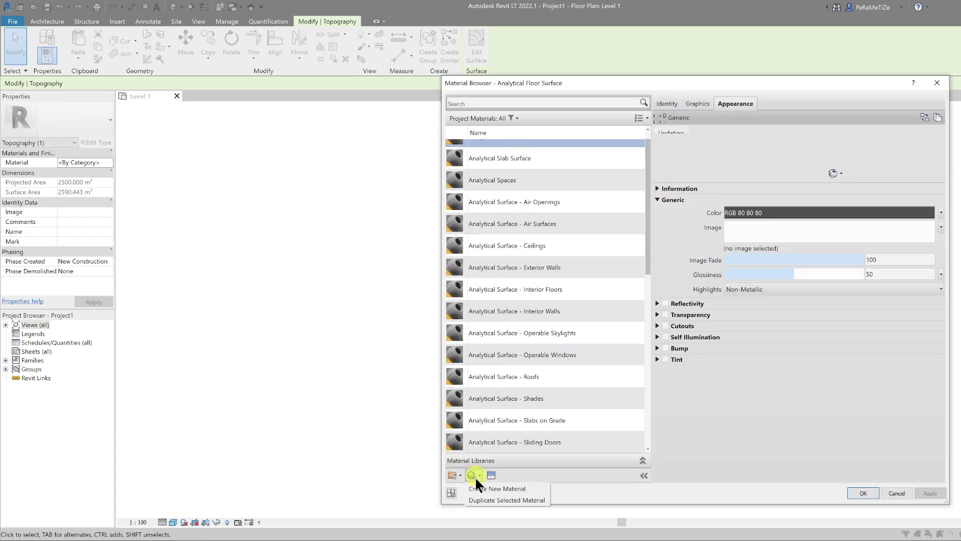
pyautogui.click(493, 488)
pyautogui.rightClick(502, 291)
pyautogui.click(523, 316)
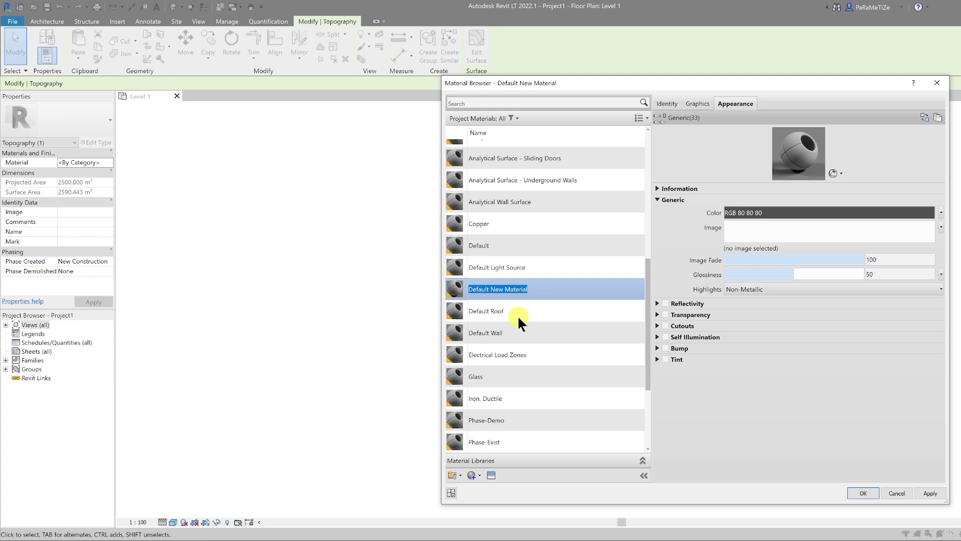
pyautogui.write('Grass')
pyautogui.press('Return')
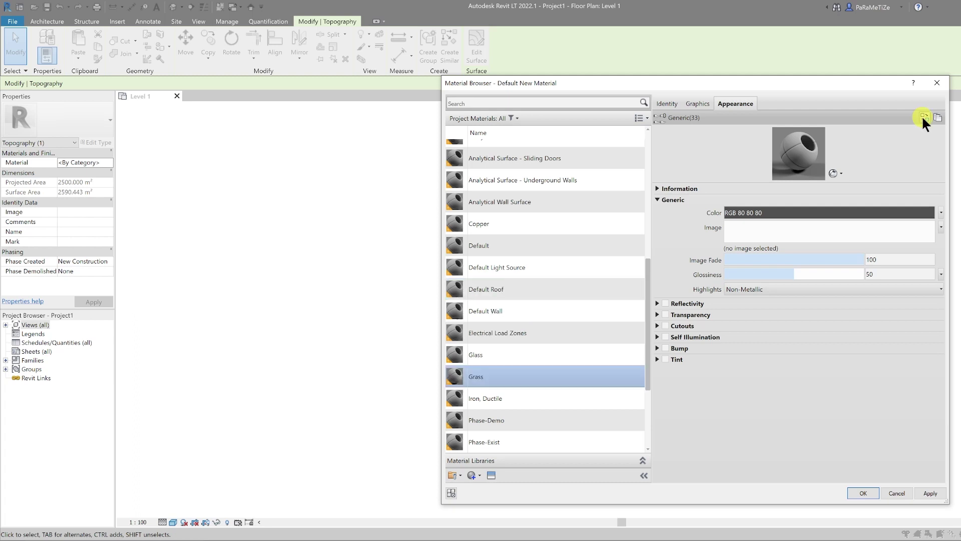
# Step: Replace the Grass material's appearance with the Grass - Raw Field asset from the appearance library
pyautogui.click(923, 116)
pyautogui.click(580, 90)
pyautogui.write('grass')
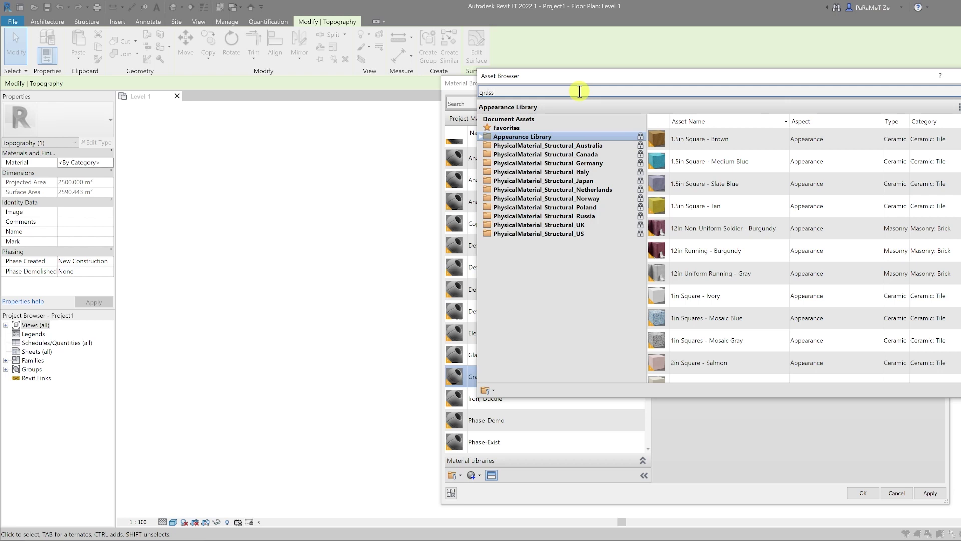
pyautogui.click(700, 305)
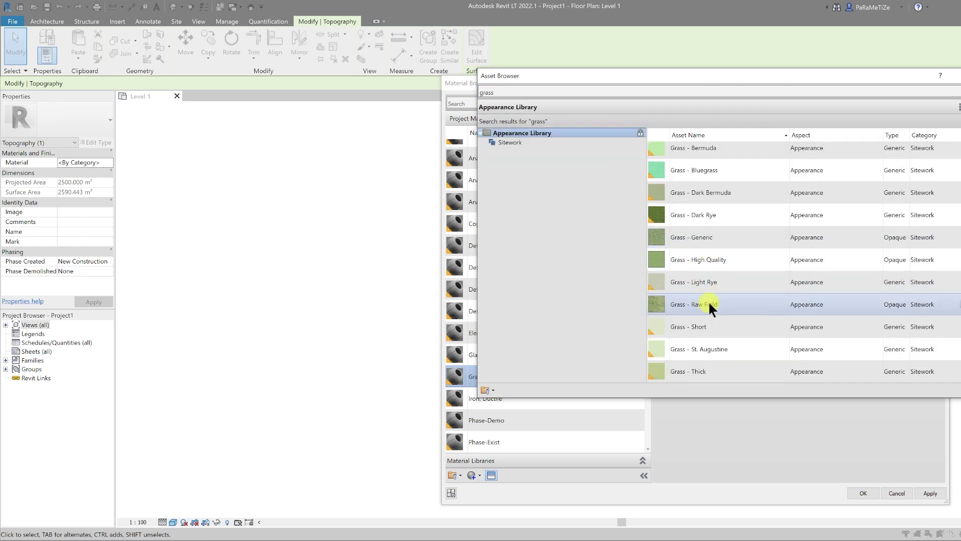
pyautogui.click(954, 76)
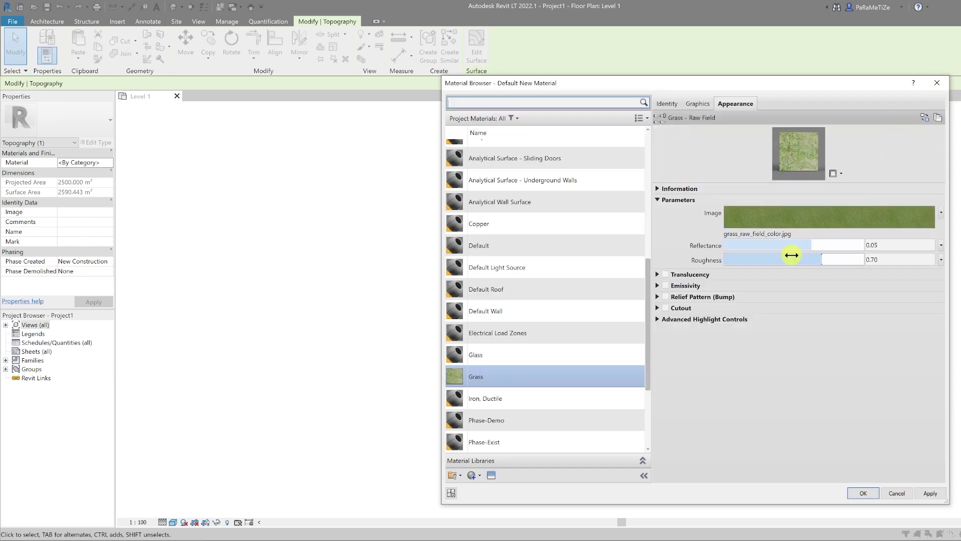
# Step: Use the render appearance for the Grass material's shading and assign the material to the toposurface
pyautogui.click(698, 103)
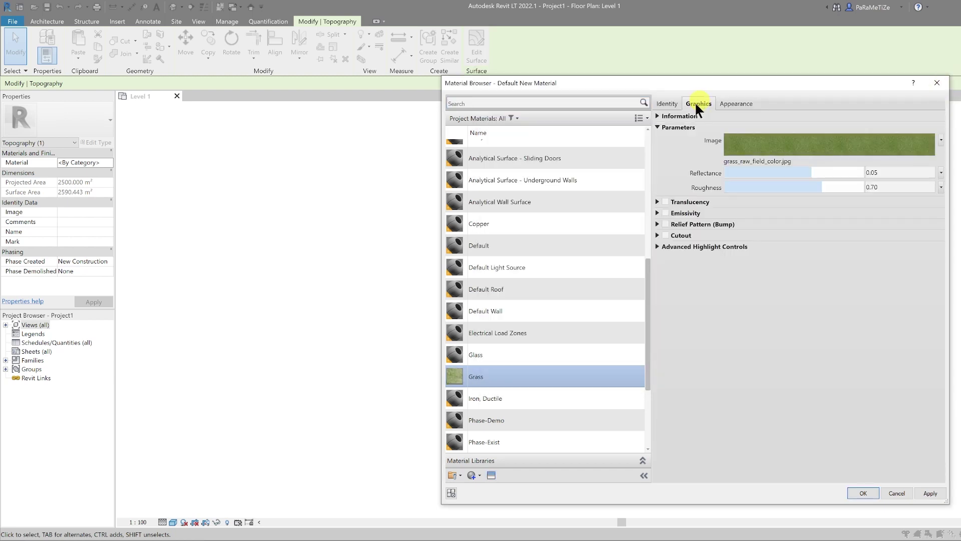
pyautogui.click(759, 129)
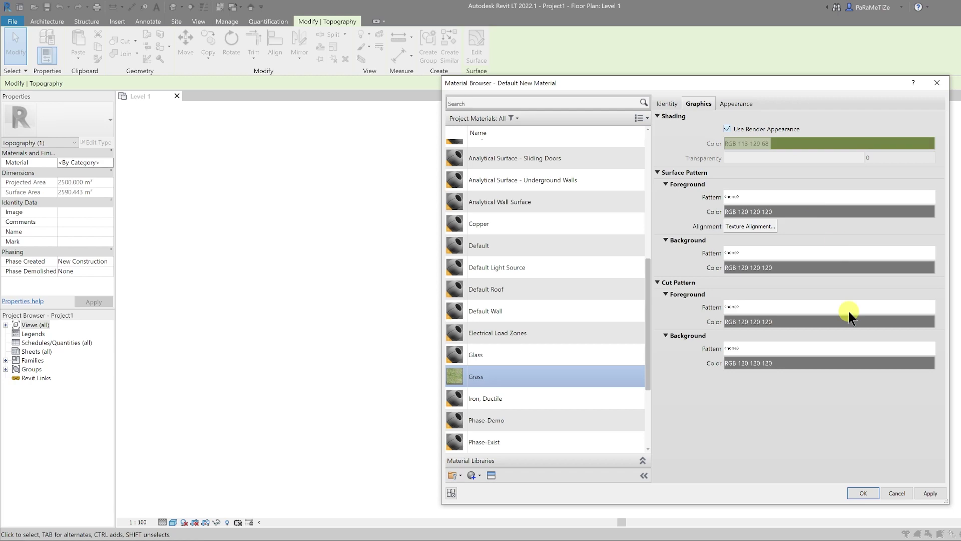
pyautogui.click(868, 490)
pyautogui.click(700, 437)
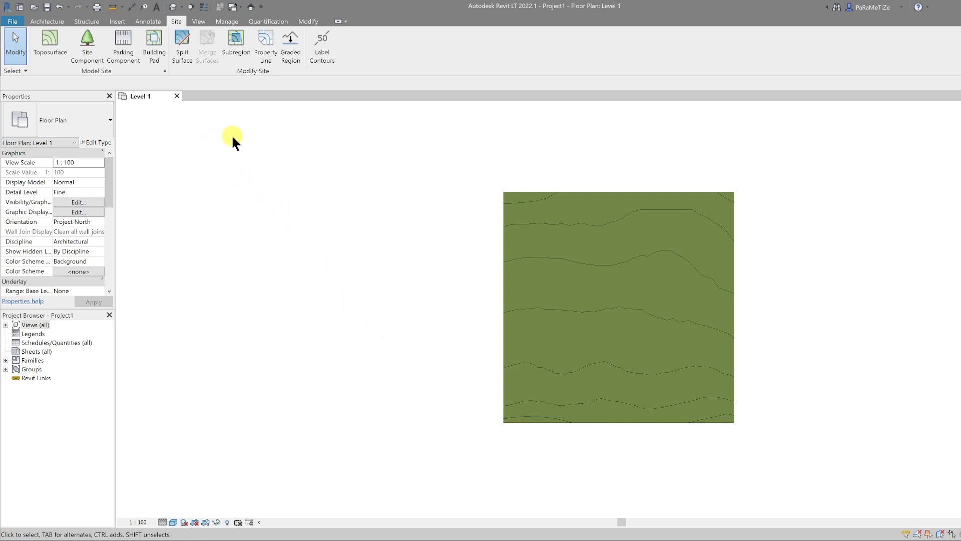
# Step: Open the default 3D view and set it to Consistent Colors with Fine detail level
pyautogui.click(172, 7)
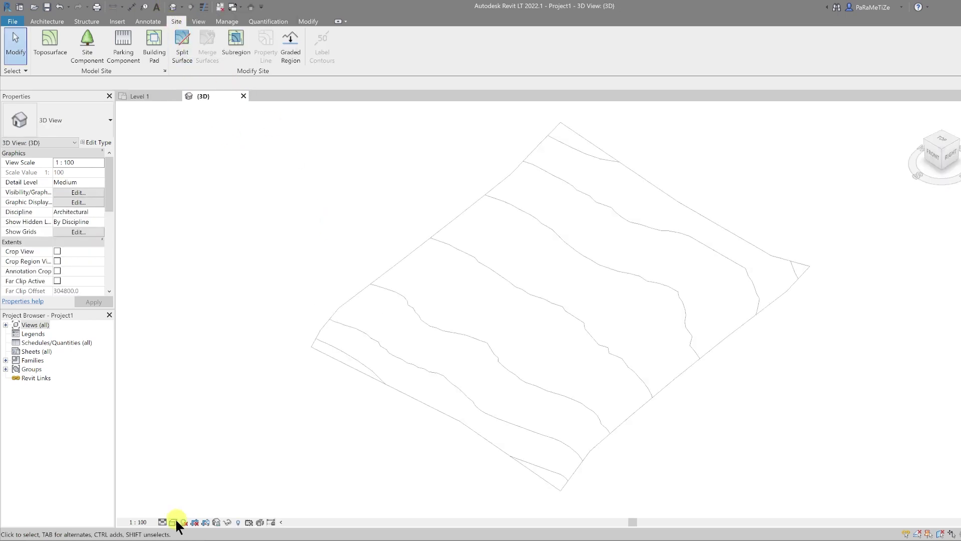
pyautogui.click(173, 522)
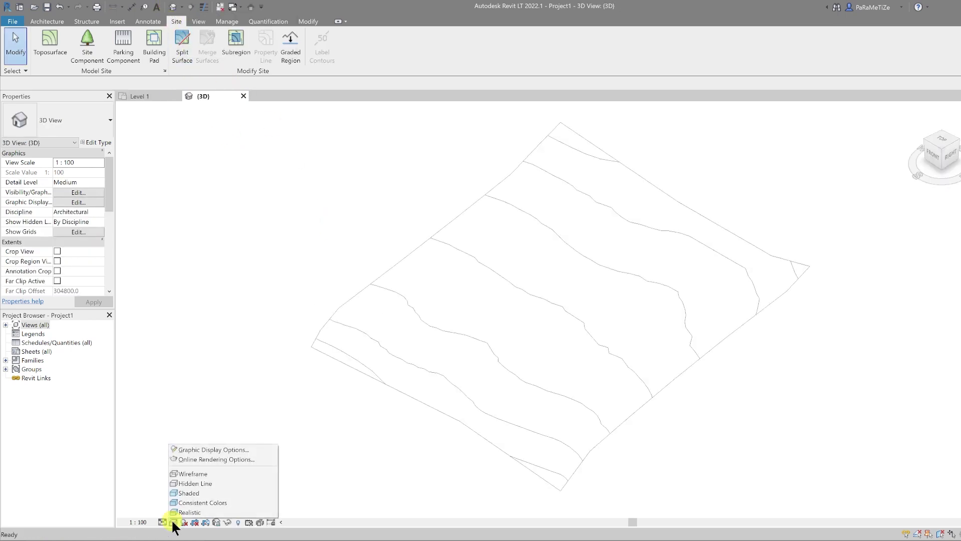
pyautogui.click(201, 503)
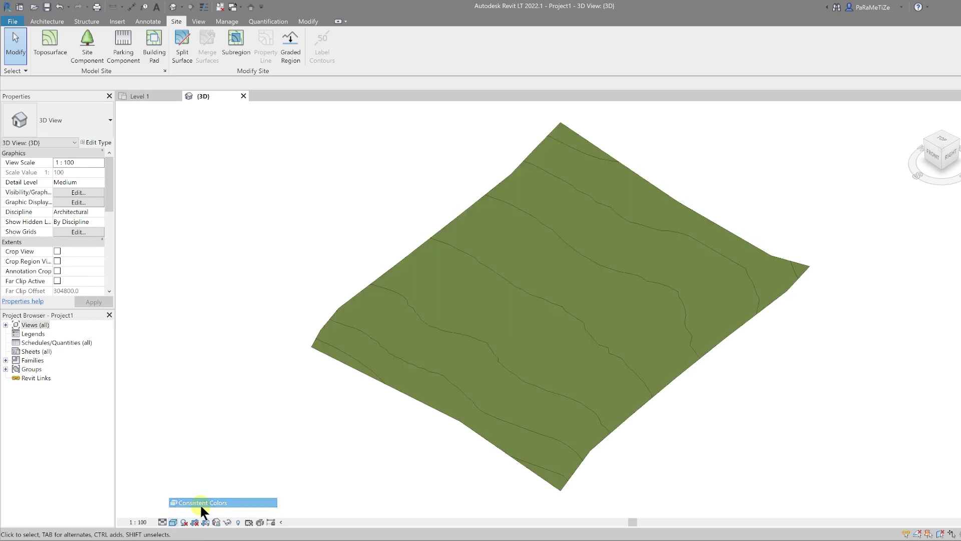
pyautogui.click(163, 521)
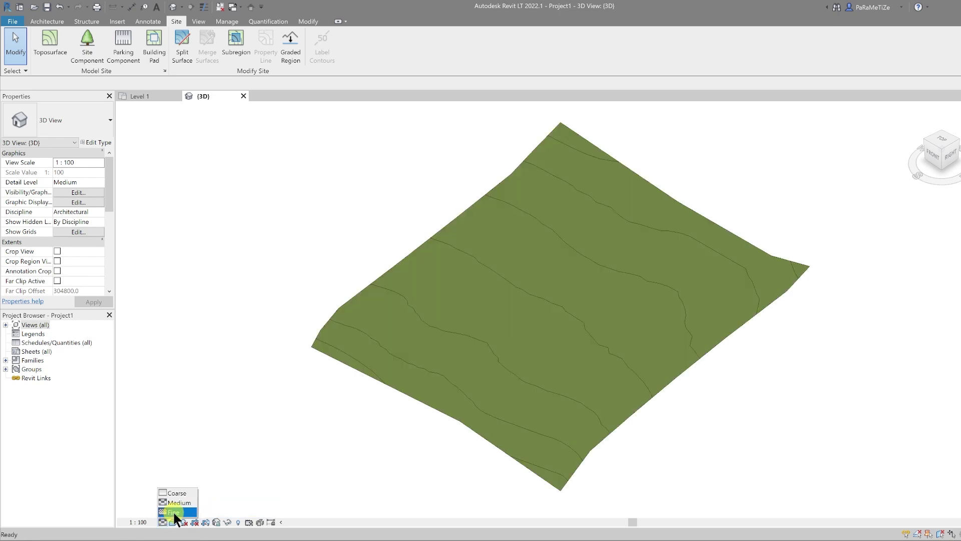
pyautogui.click(173, 512)
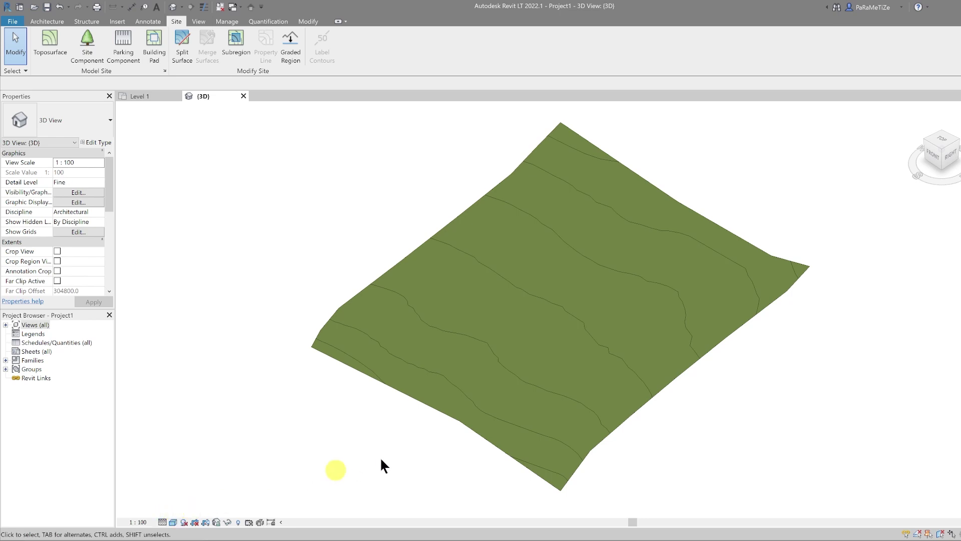
# Step: Turn on the 3D view's section box and pull its boundary in to cut through the terrain's sides
pyautogui.scroll(-4, 68, 262)
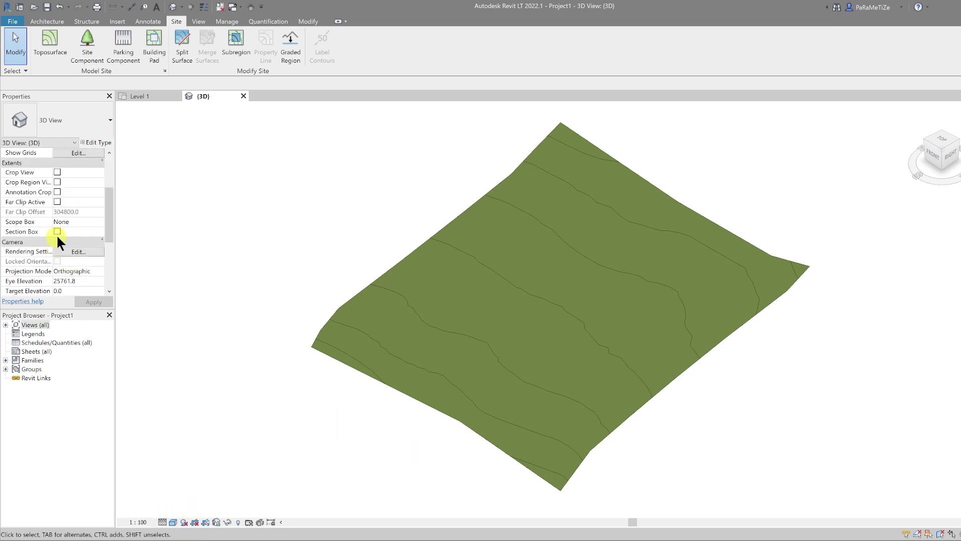
pyautogui.click(57, 231)
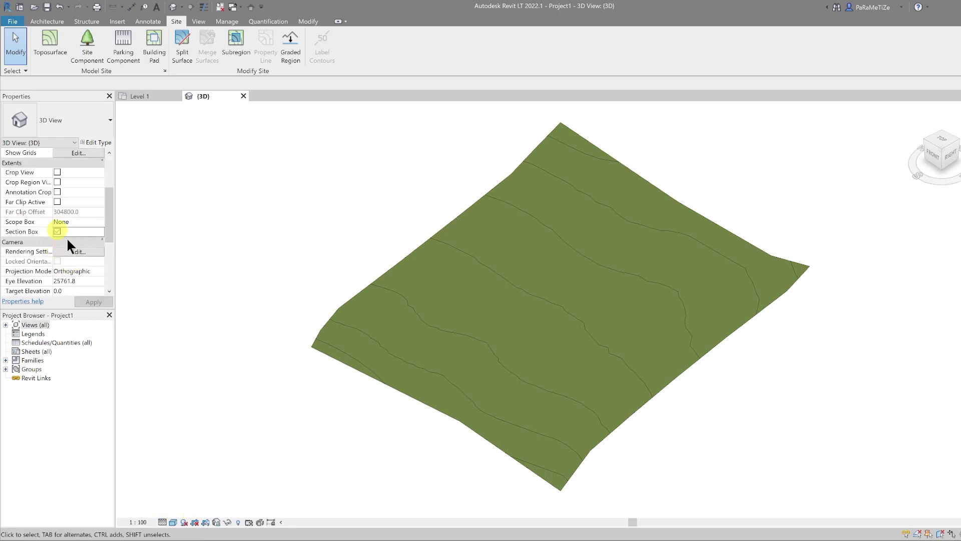
pyautogui.click(942, 148)
pyautogui.moveTo(543, 151); pyautogui.dragTo(543, 171)
pyautogui.click(382, 313)
pyautogui.keyDown('shift'); pyautogui.moveTo(773, 467); pyautogui.dragTo(721, 248, button='middle'); pyautogui.keyUp('shift')
pyautogui.scroll(3, 722, 367)
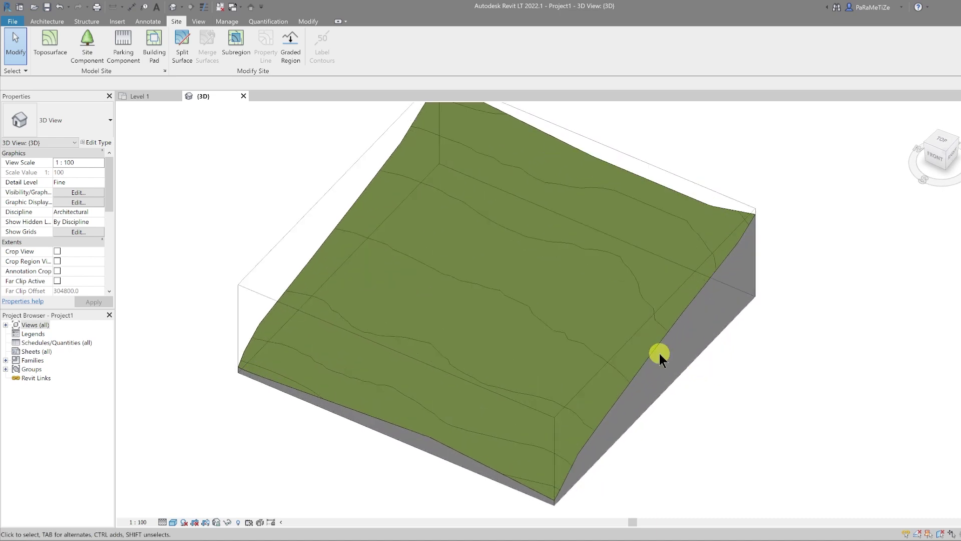
pyautogui.scroll(-1, 660, 353)
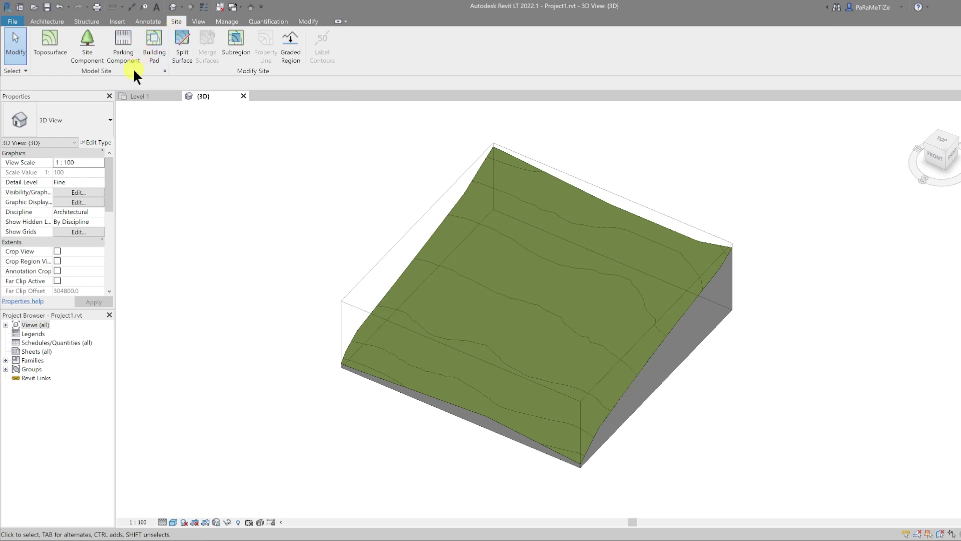
# Step: In the site settings, create a new material named Soil while choosing the section cut material
pyautogui.click(164, 69)
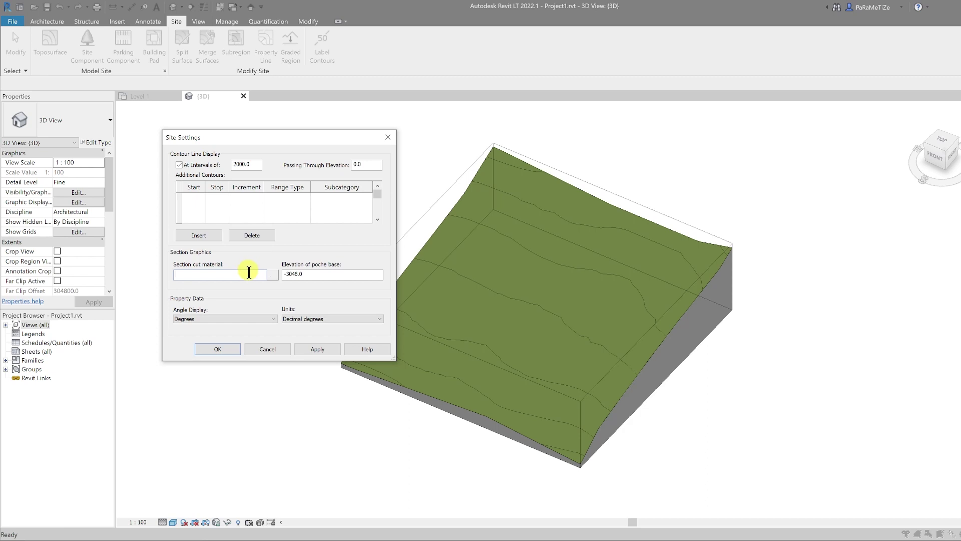
pyautogui.click(271, 274)
pyautogui.click(273, 275)
pyautogui.click(475, 475)
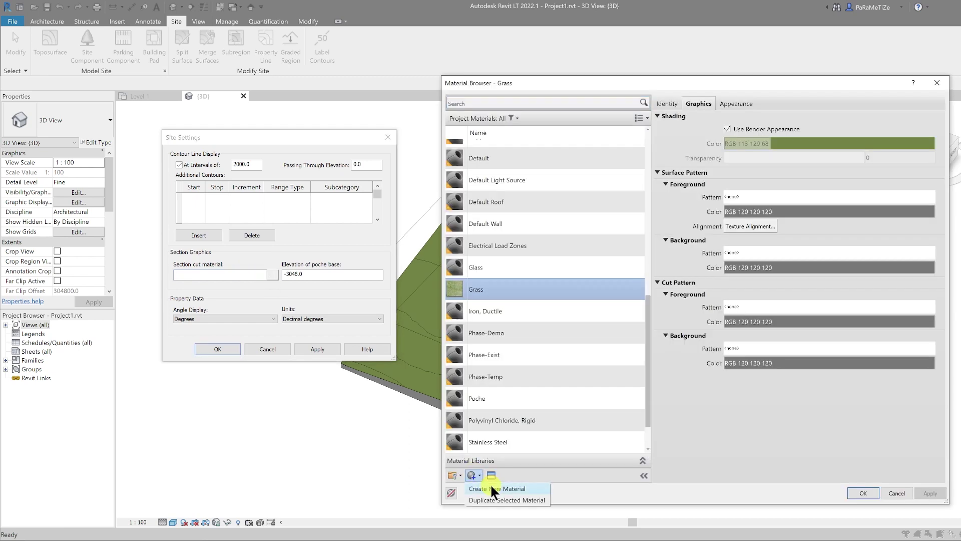
pyautogui.click(492, 488)
pyautogui.rightClick(499, 289)
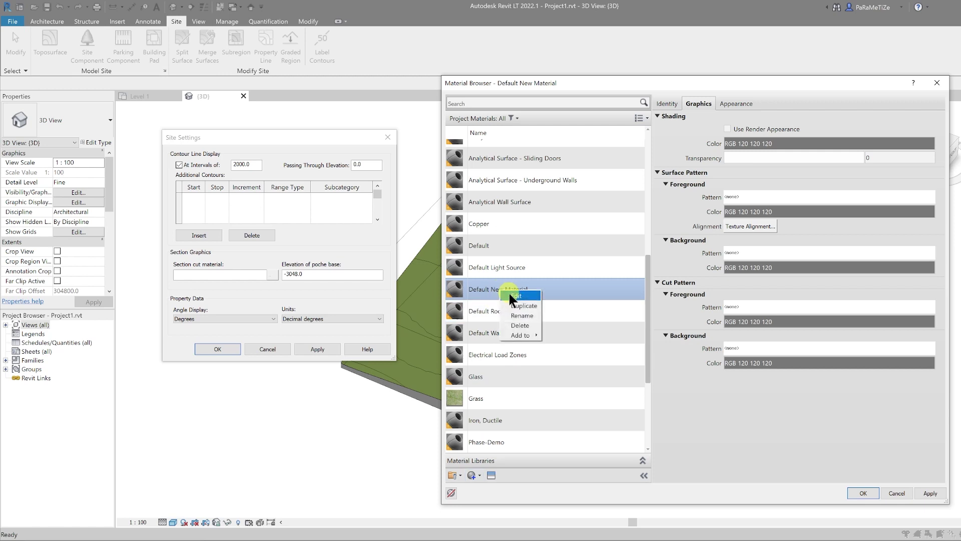
pyautogui.click(515, 310)
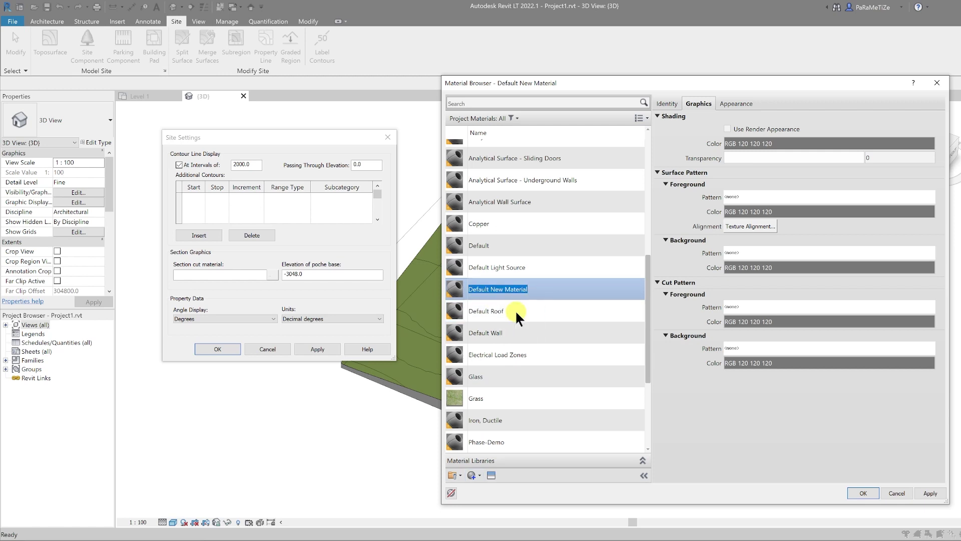
pyautogui.write('Soil')
pyautogui.press('Return')
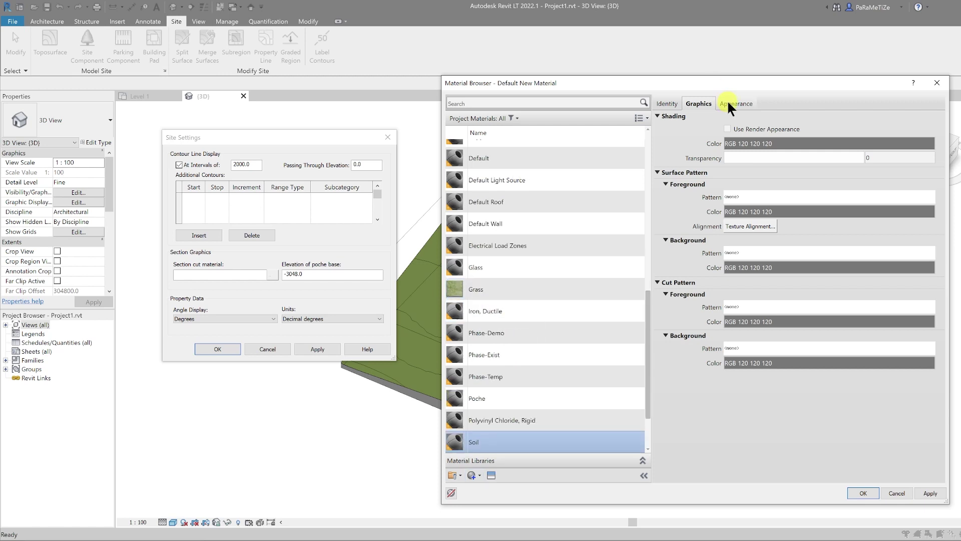
# Step: Replace the Soil material's appearance with the Mulch - Brown Mix asset found by searching the appearance library for soil
pyautogui.click(727, 101)
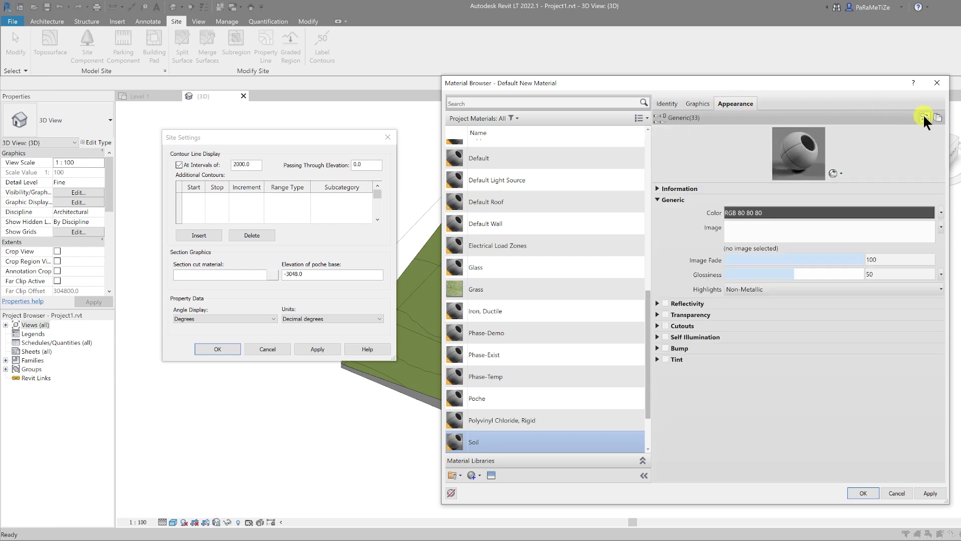
pyautogui.click(924, 116)
pyautogui.click(577, 92)
pyautogui.write('soil')
pyautogui.press('Return')
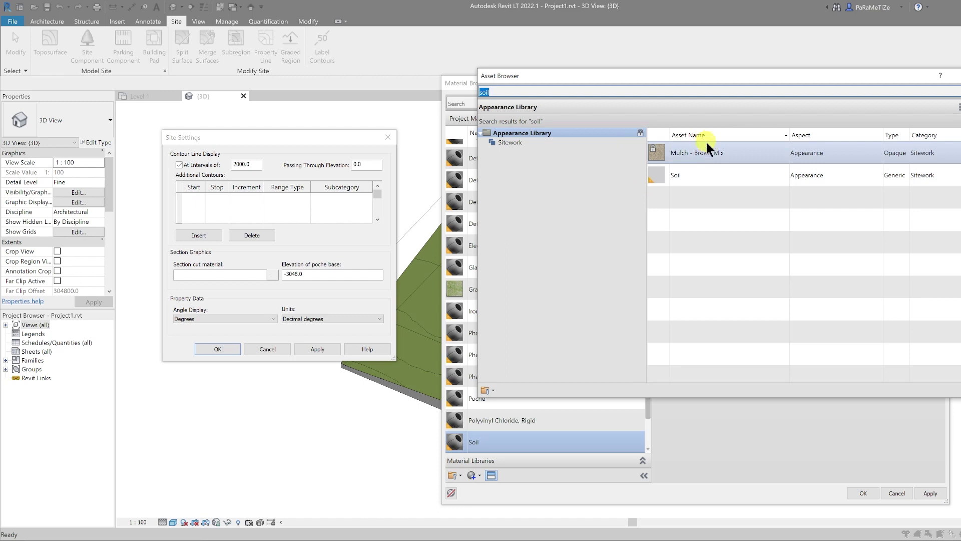
pyautogui.click(707, 153)
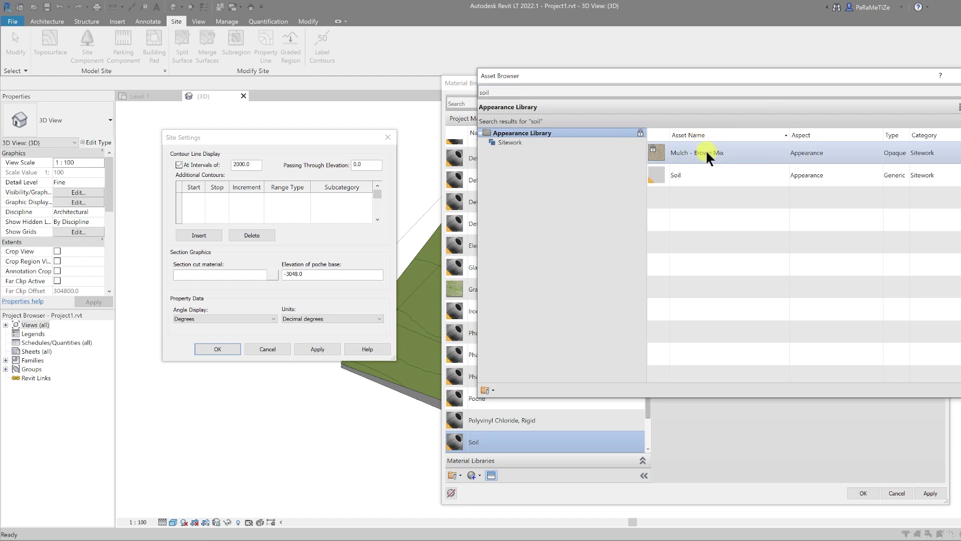
pyautogui.doubleClick(707, 152)
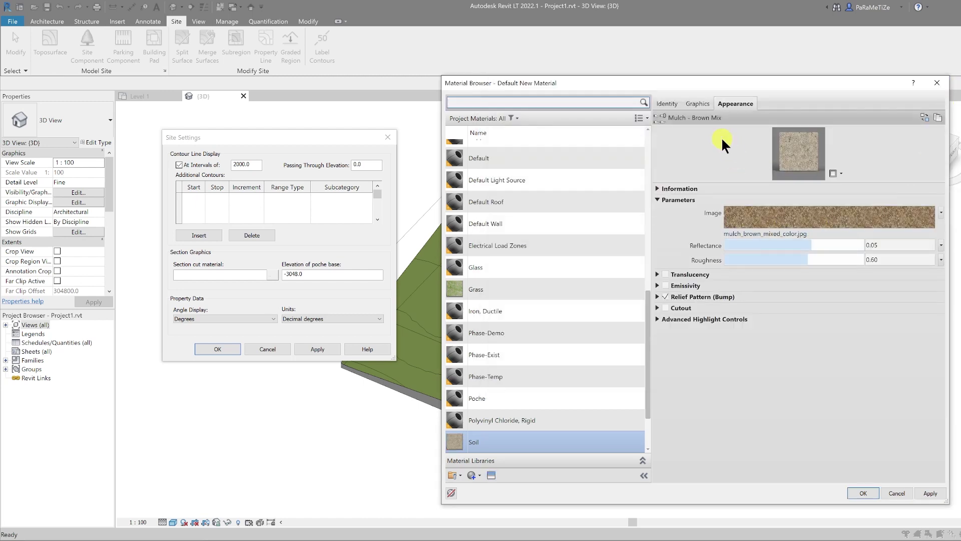
# Step: Use the render appearance for the Soil material's shading and apply Soil as the site's section cut material
pyautogui.click(696, 103)
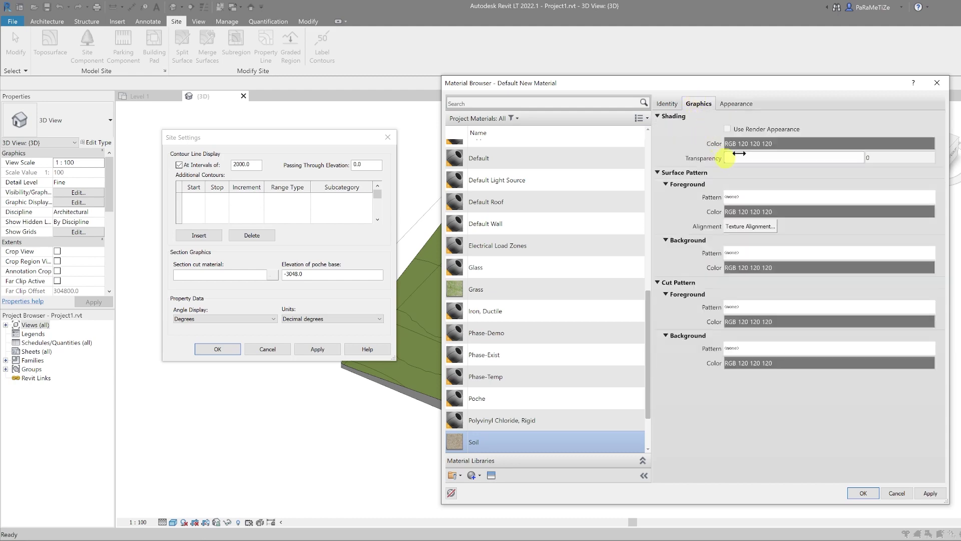
pyautogui.click(728, 128)
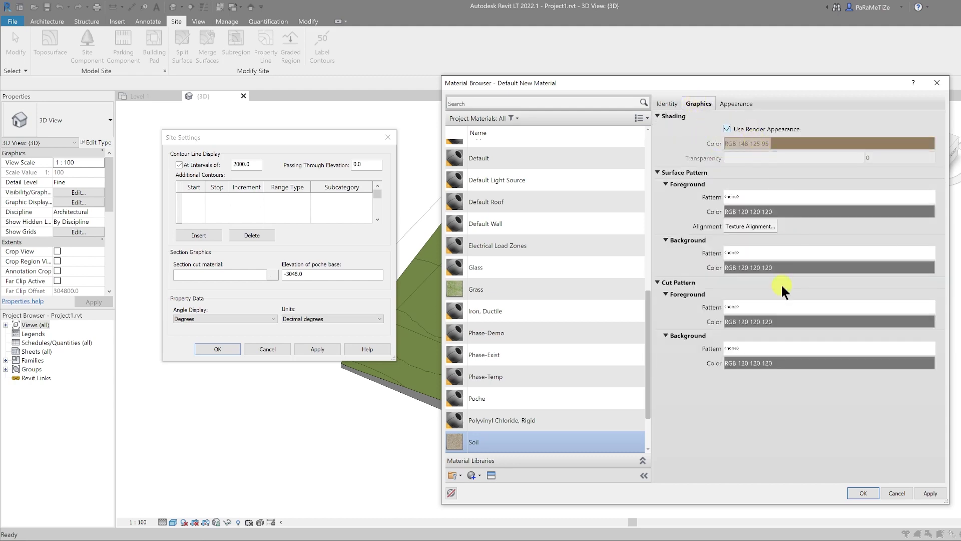
pyautogui.click(864, 492)
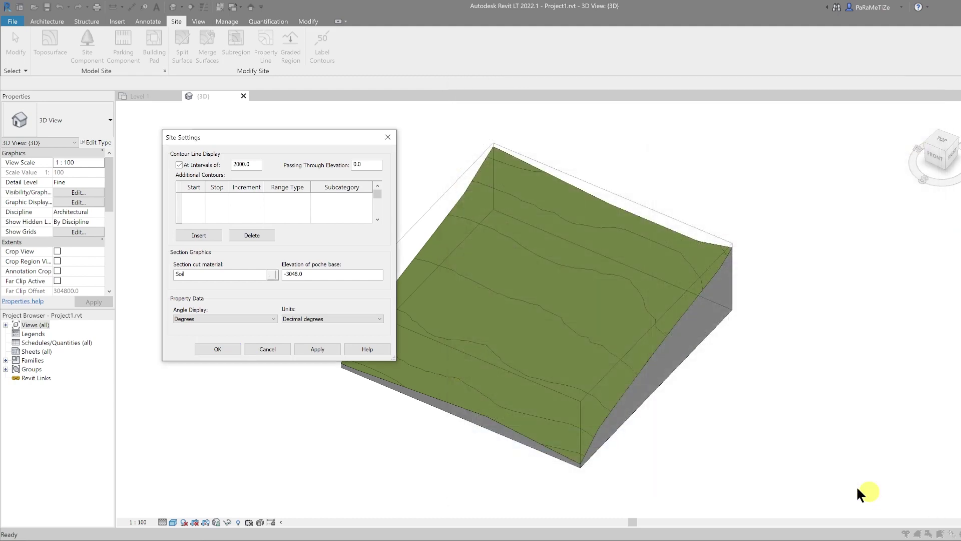
pyautogui.press('Return')
pyautogui.scroll(2, 650, 386)
pyautogui.scroll(-3, 650, 386)
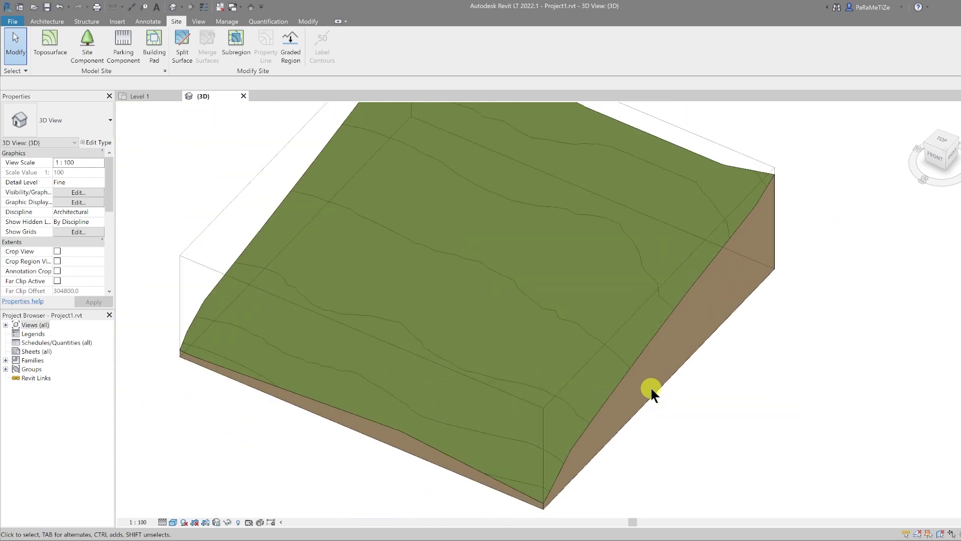
# Step: In the Level 1 plan, draw a road edge of a vertical and a diagonal detail line across the terrain and fillet their corner
pyautogui.hotkey('ctrl', 'Tab')
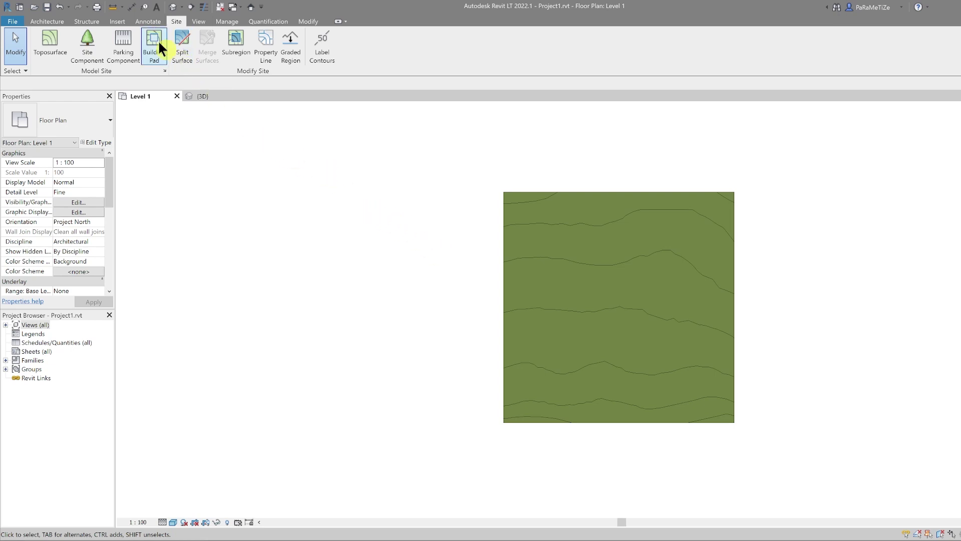
pyautogui.click(144, 21)
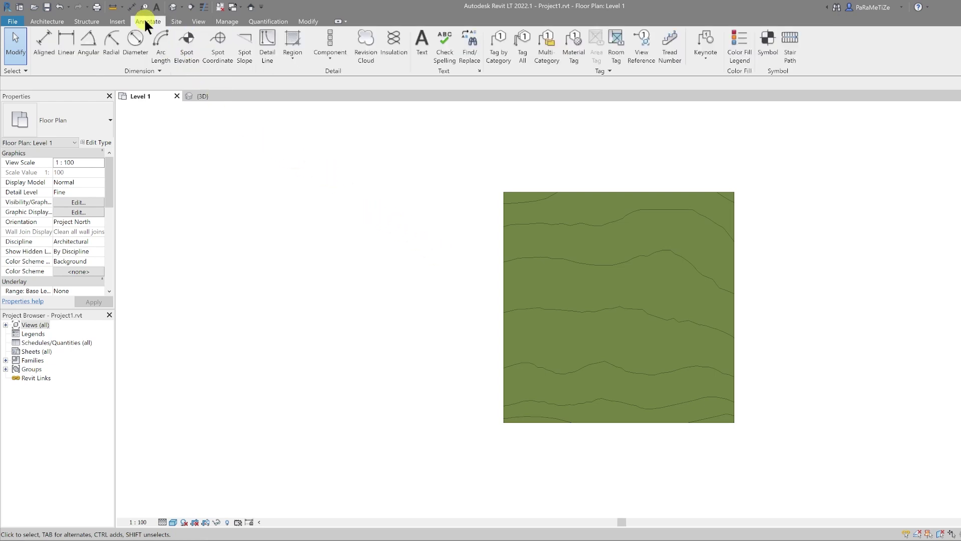
pyautogui.click(267, 50)
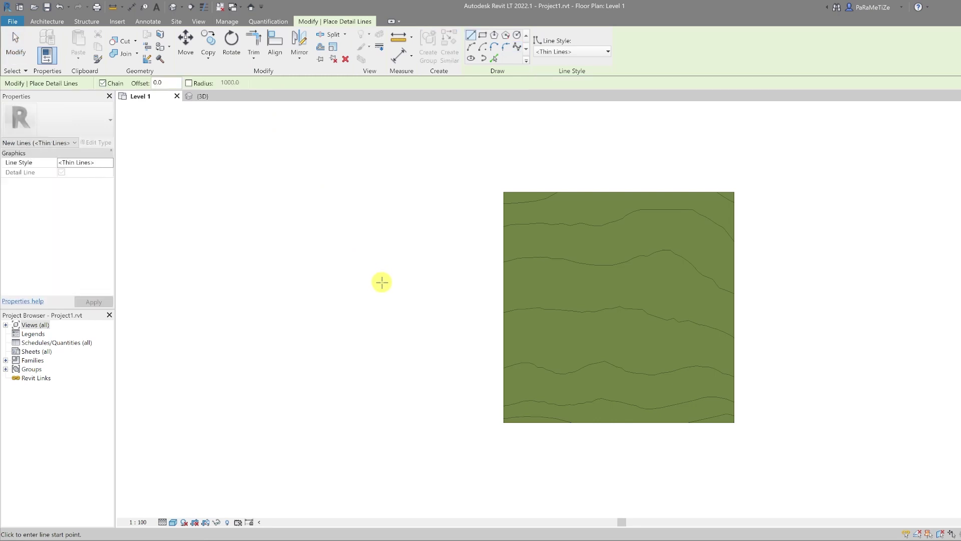
pyautogui.click(671, 189)
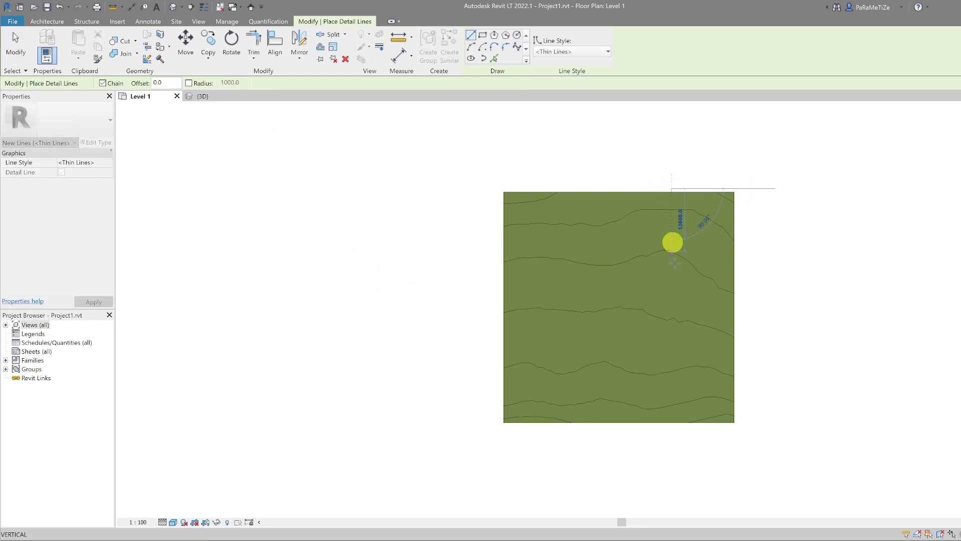
pyautogui.click(671, 352)
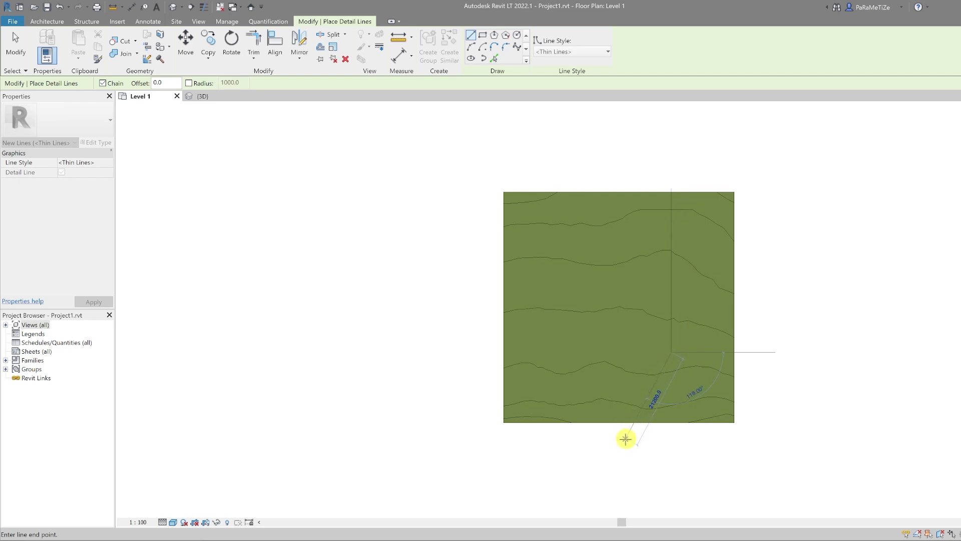
pyautogui.click(610, 440)
pyautogui.click(505, 47)
# Step: Offset the filleted road edge to form the opposite edge, and offset copies of both edges outward by 1500 mm
pyautogui.click(319, 46)
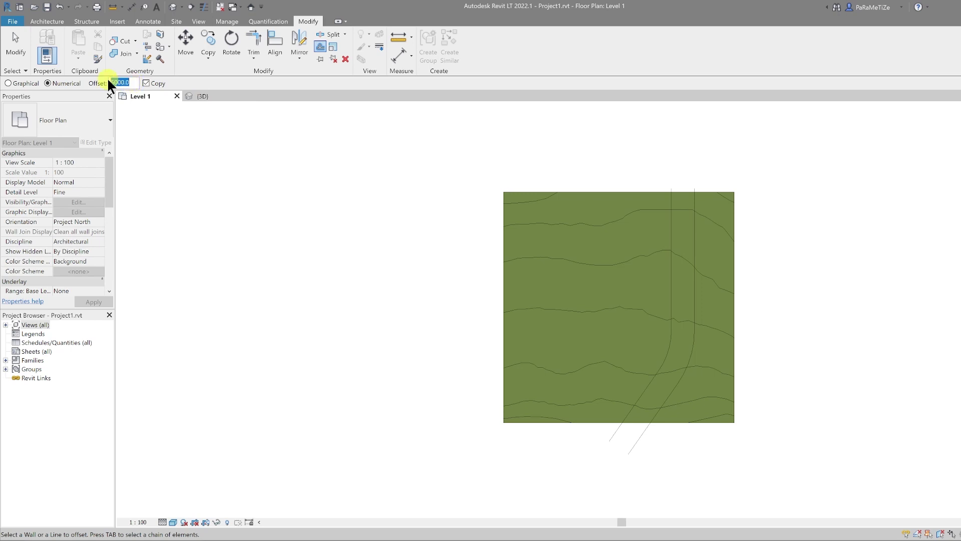
pyautogui.write('1500')
pyautogui.click(667, 330)
pyautogui.click(671, 401)
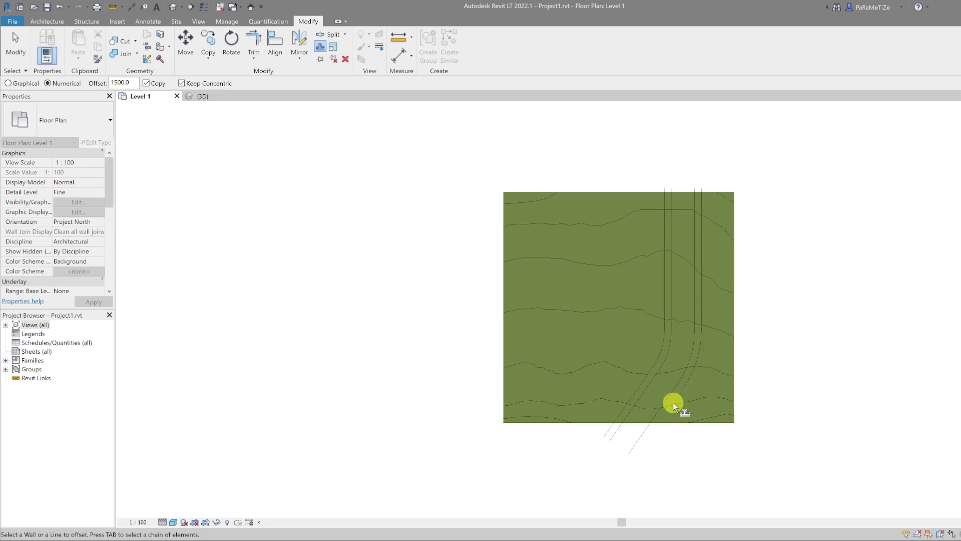
pyautogui.press('Escape')
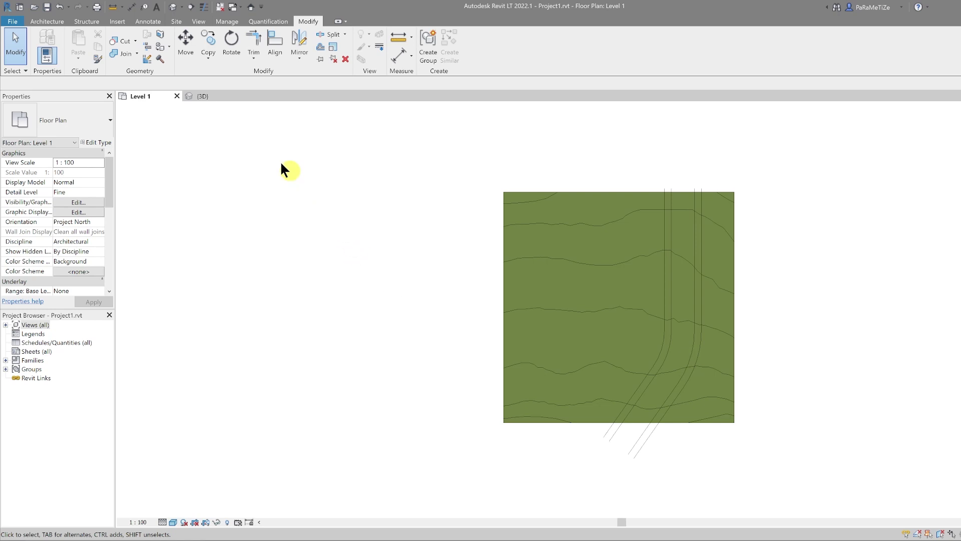
# Step: Split the toposurface along the outermost line west of the road by picking its straight, arc and diagonal detail lines
pyautogui.click(177, 22)
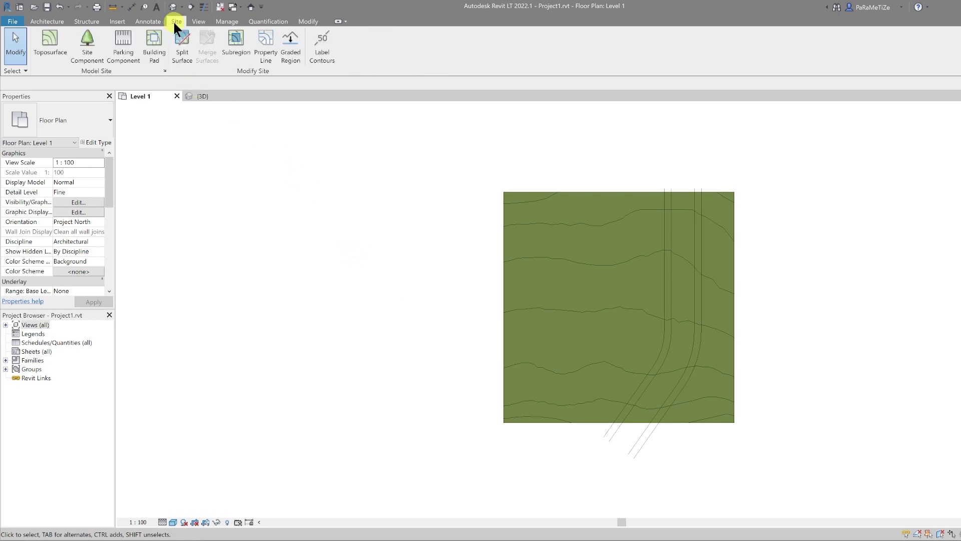
pyautogui.click(186, 49)
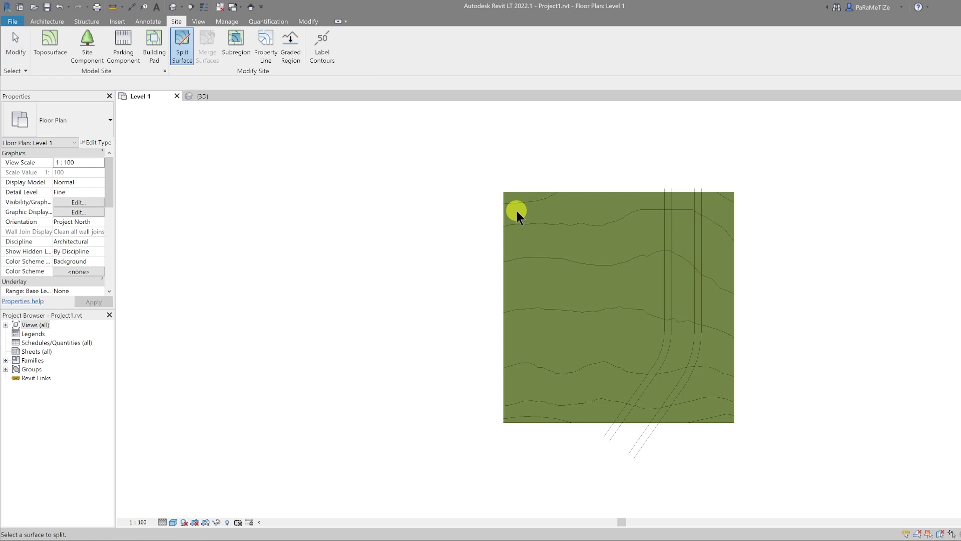
pyautogui.click(502, 215)
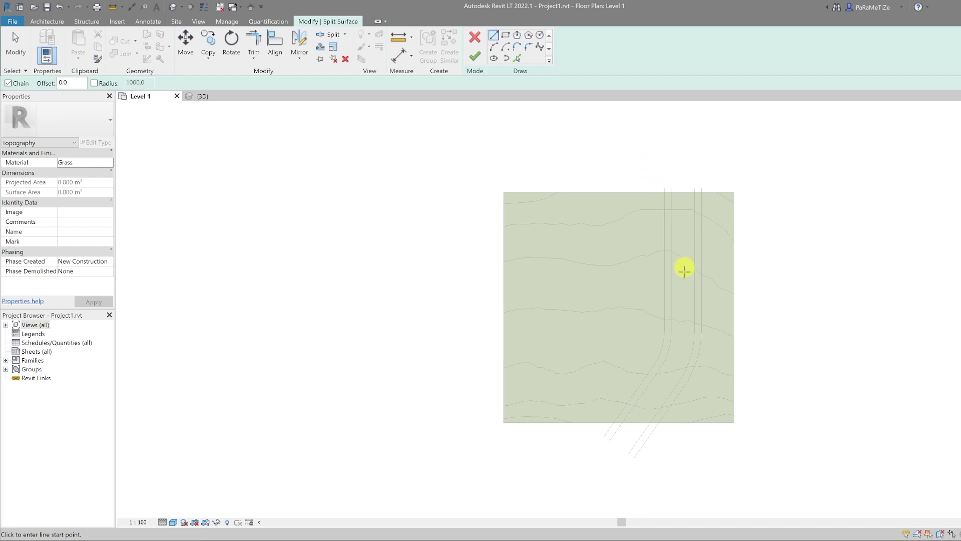
pyautogui.click(654, 367)
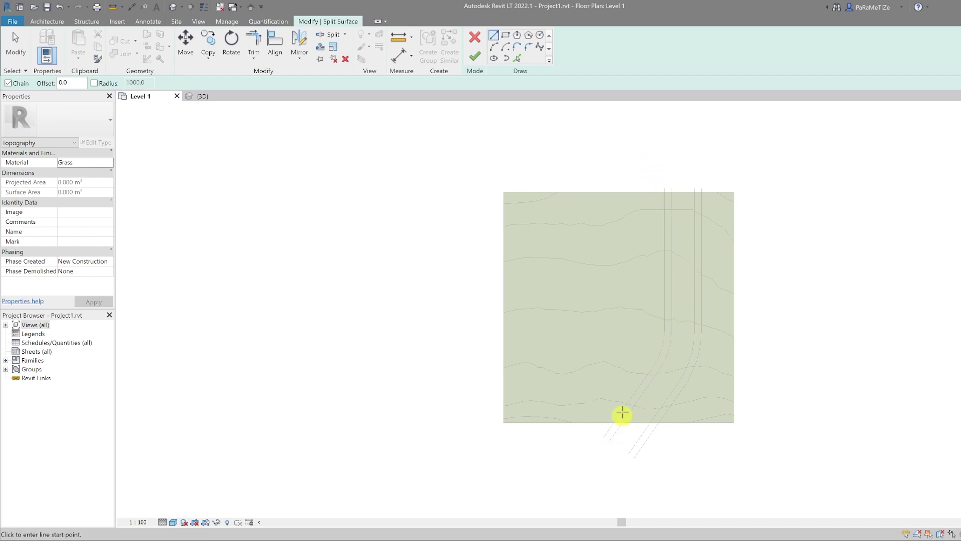
pyautogui.press('Escape')
pyautogui.click(517, 58)
pyautogui.click(666, 212)
pyautogui.click(660, 345)
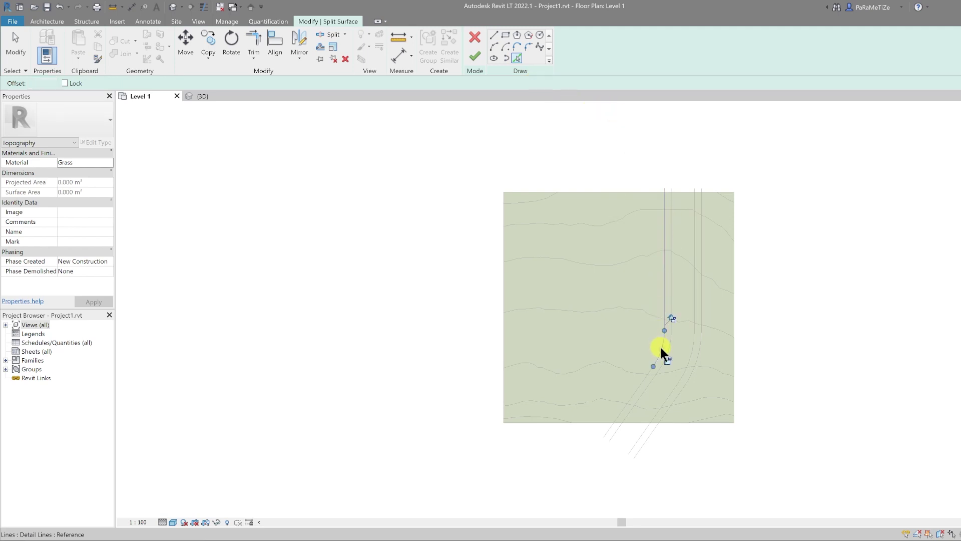
pyautogui.click(644, 374)
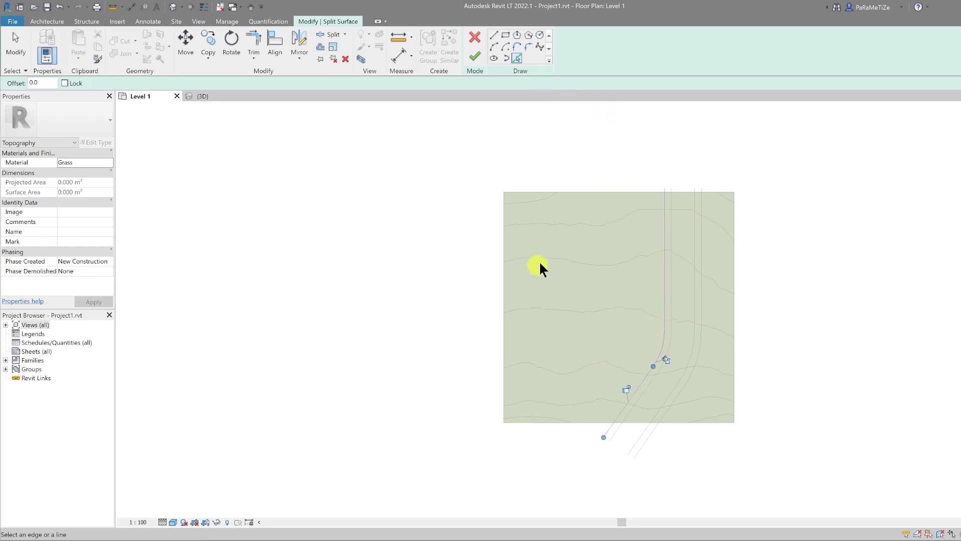
pyautogui.click(475, 55)
pyautogui.click(665, 196)
pyautogui.click(612, 430)
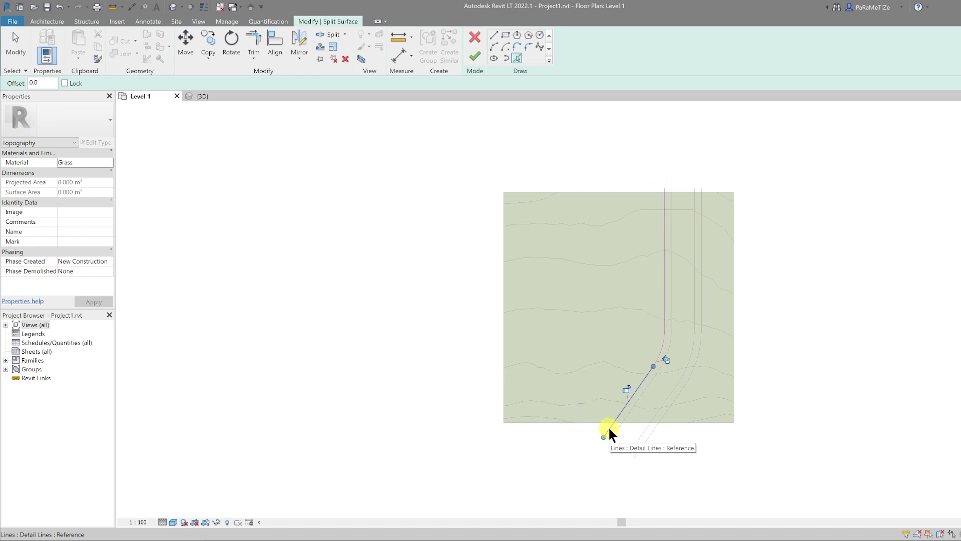
pyautogui.click(477, 53)
pyautogui.click(556, 118)
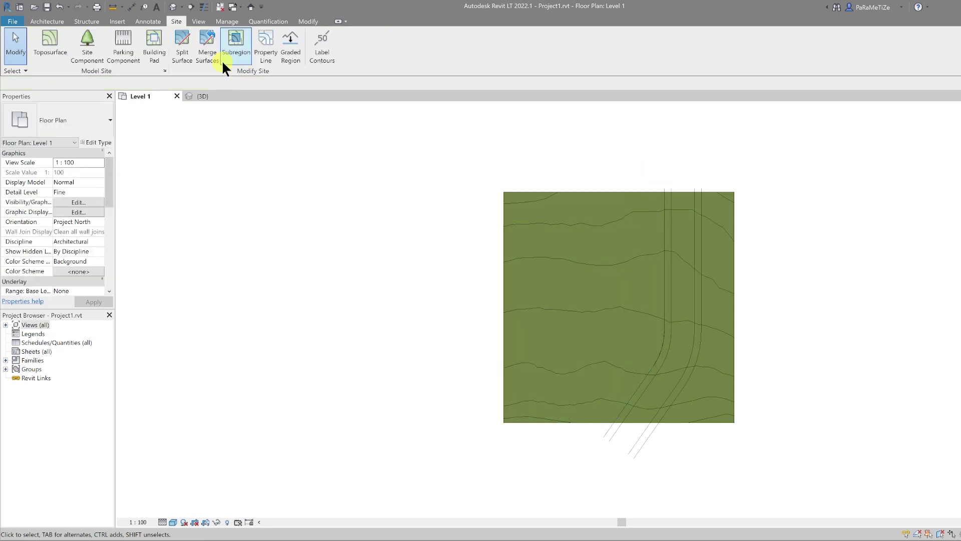
# Step: Split the remaining terrain east of the first cut along the other three road and border lines
pyautogui.click(185, 52)
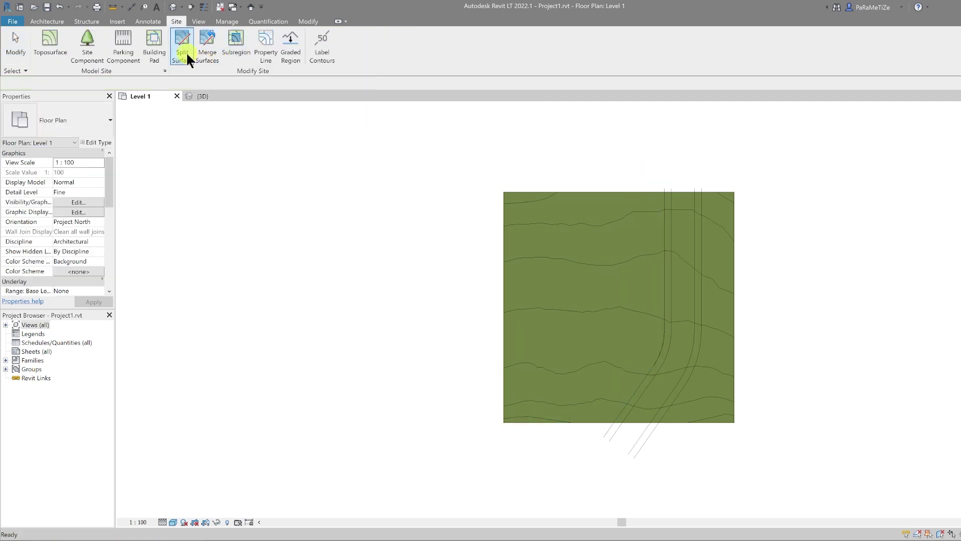
pyautogui.click(719, 191)
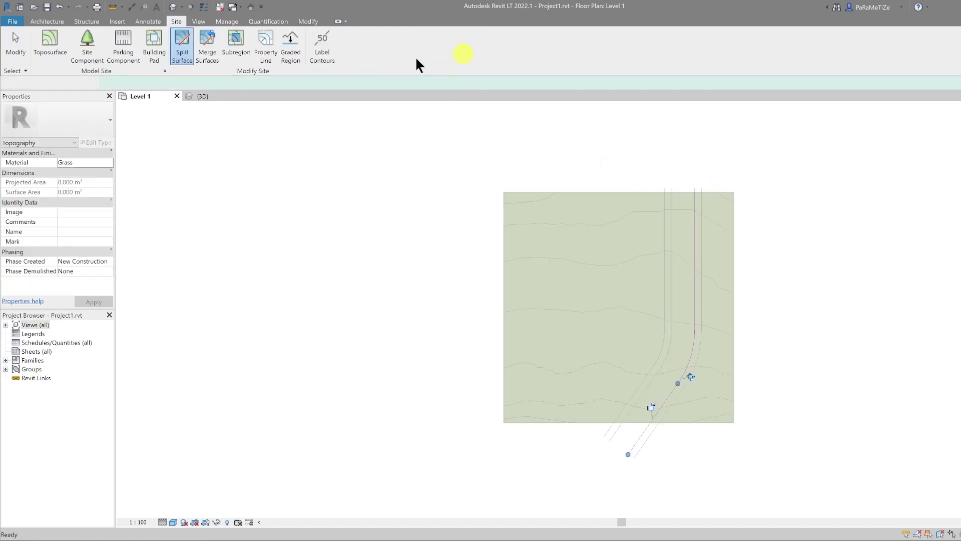
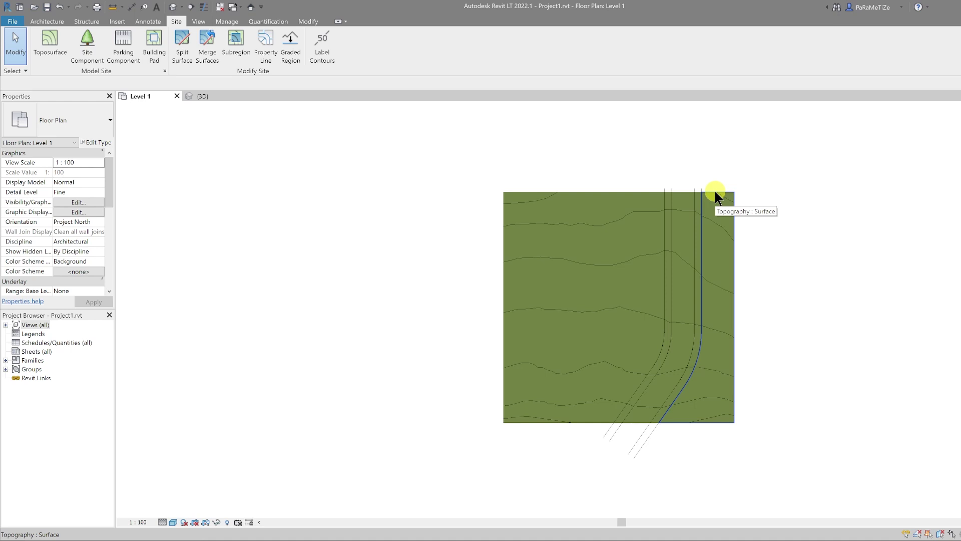
# Step: Select the split terrain pieces in turn to check them, ending with the wide central road strip
pyautogui.click(715, 191)
pyautogui.click(697, 194)
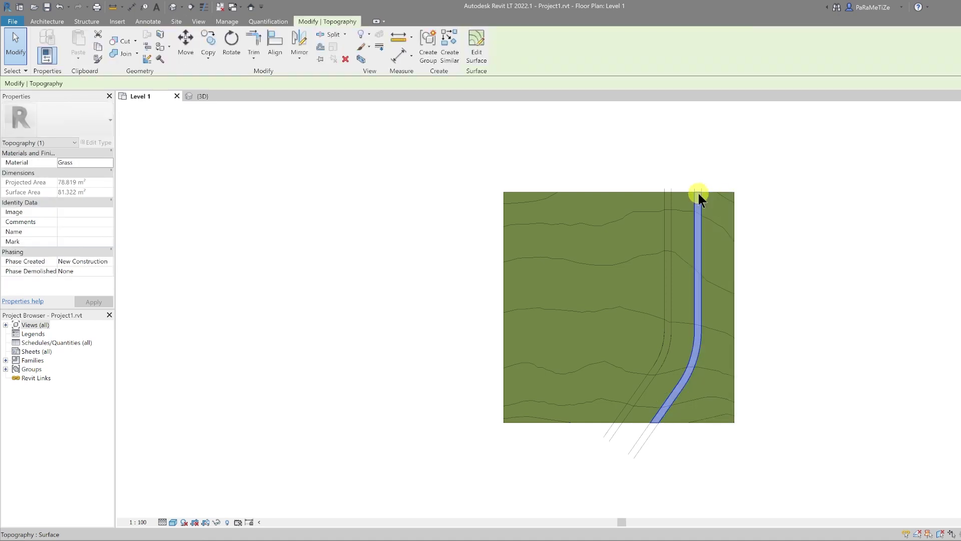
pyautogui.click(624, 193)
pyautogui.press('Escape')
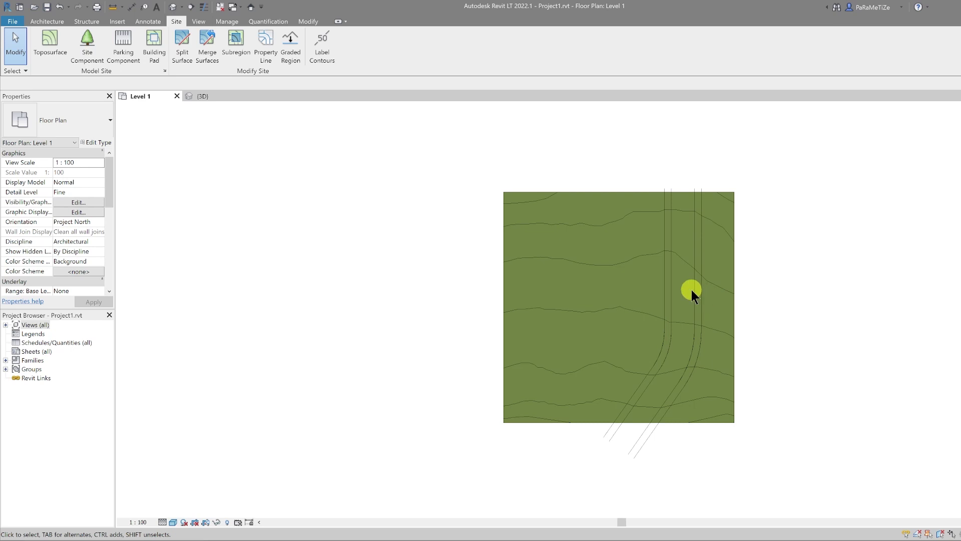
pyautogui.click(685, 194)
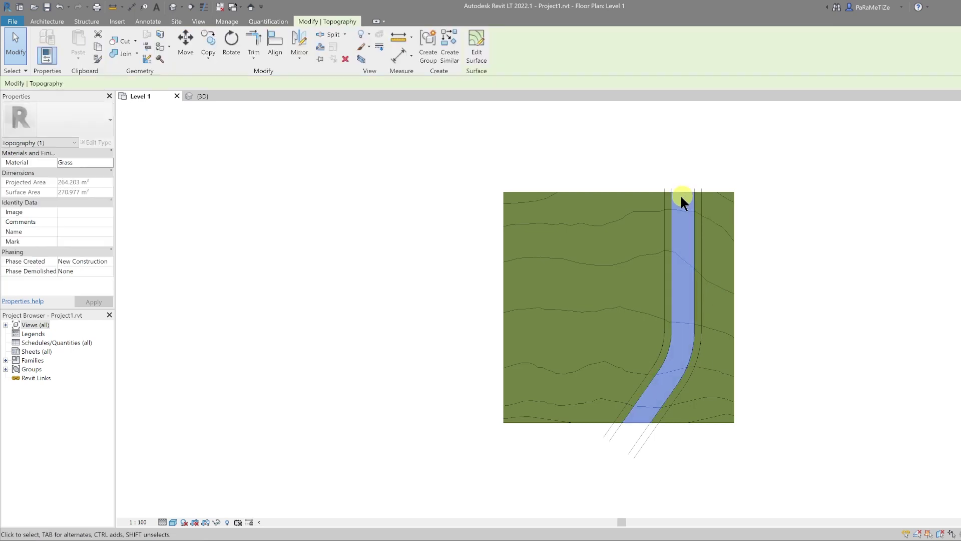
# Step: Create a new project material named Asphalt for the selected central road strip
pyautogui.click(110, 162)
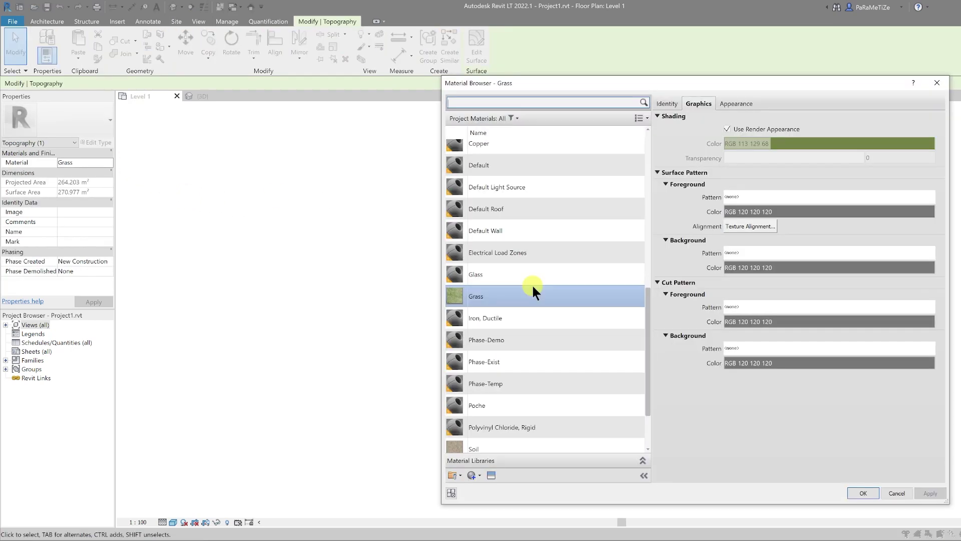
pyautogui.click(474, 475)
pyautogui.click(499, 488)
pyautogui.rightClick(489, 291)
pyautogui.click(511, 318)
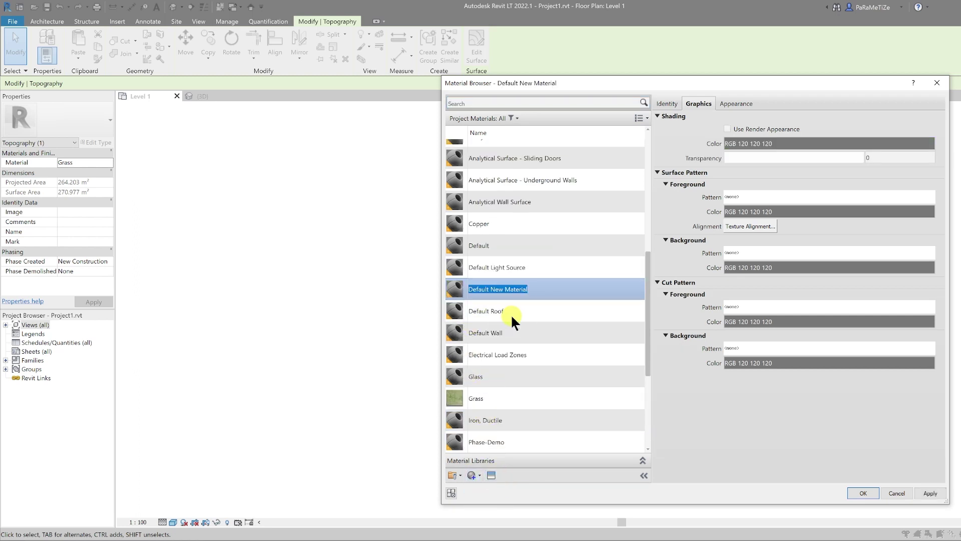
pyautogui.write('Asphalt')
pyautogui.press('Return')
# Step: Give Asphalt the Asphalt - Dark Grey appearance asset, use its render appearance for shading, and apply the material to the road strip
pyautogui.click(736, 103)
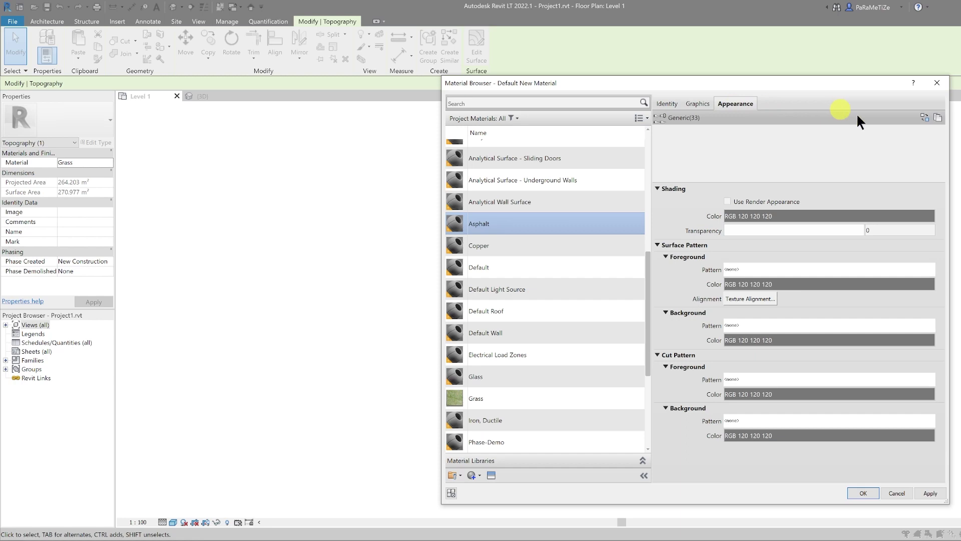
pyautogui.click(923, 116)
pyautogui.click(542, 89)
pyautogui.write('asphalt')
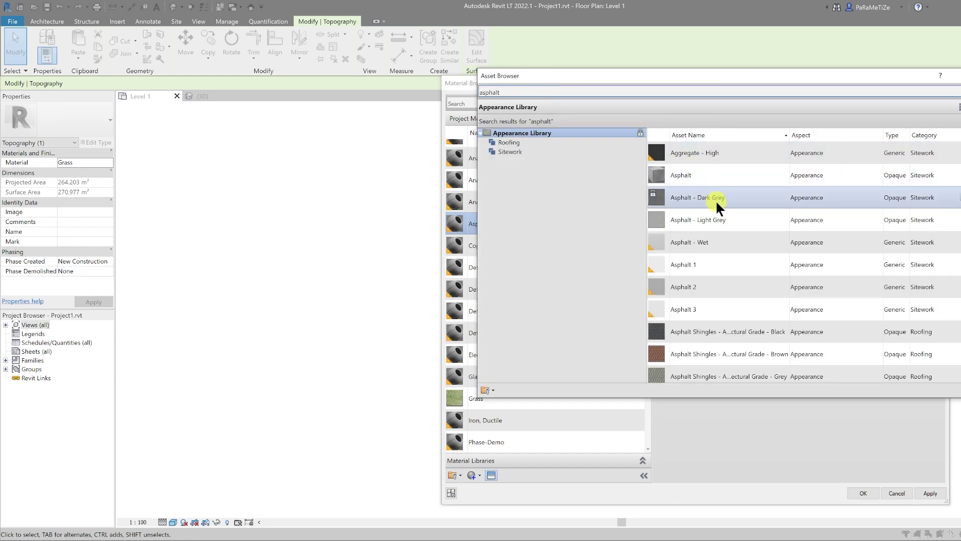
pyautogui.doubleClick(725, 197)
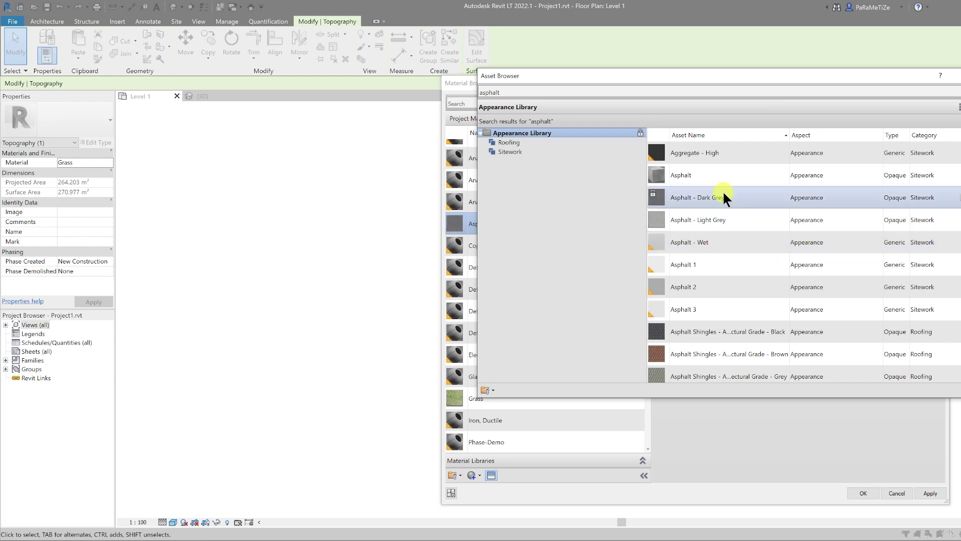
pyautogui.click(954, 76)
pyautogui.click(702, 104)
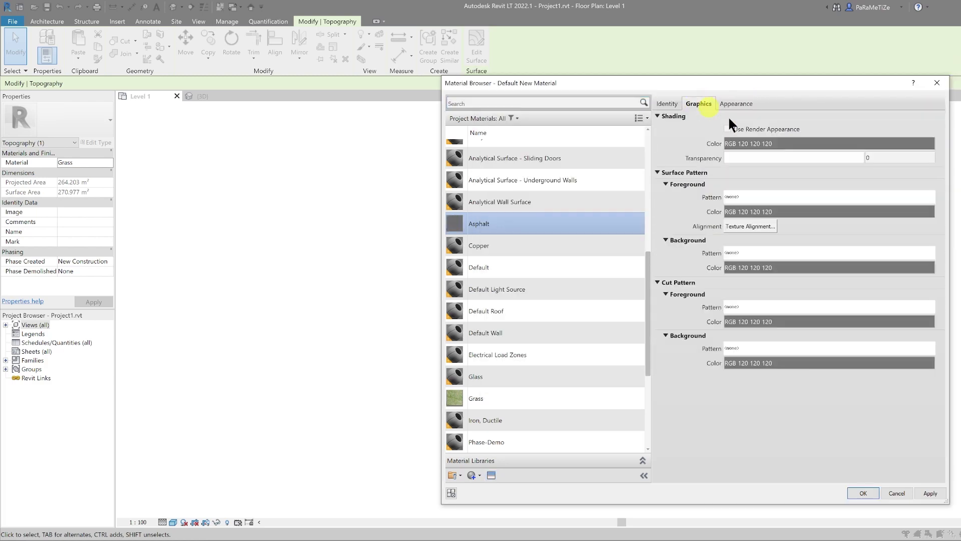
pyautogui.click(741, 129)
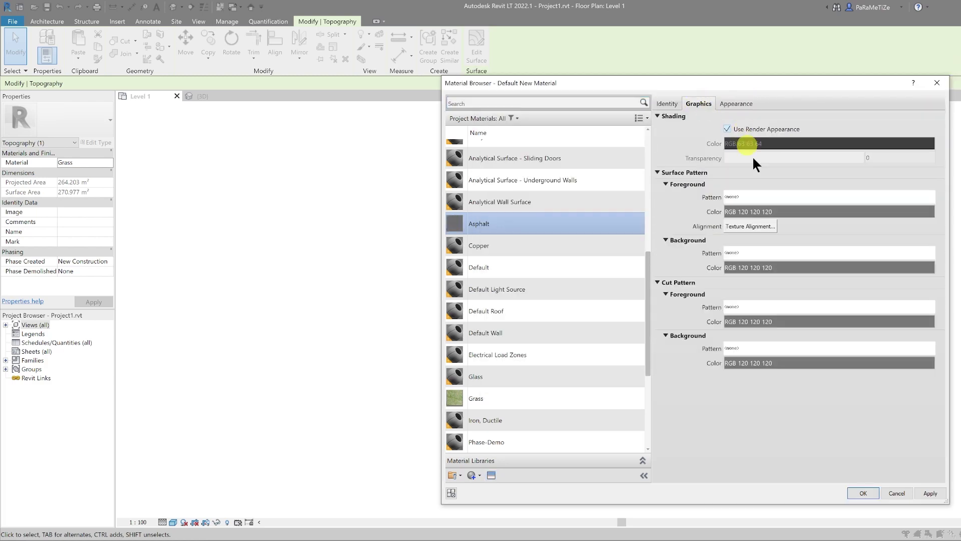
pyautogui.click(863, 493)
pyautogui.click(774, 344)
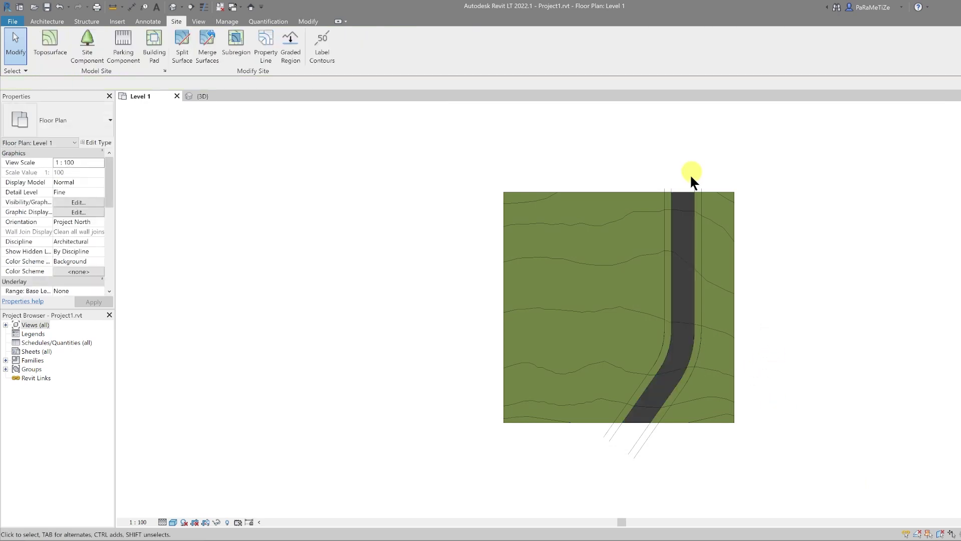
# Step: Assign a light grey material to the narrow strips on both sides of the road and delete the leftover detail lines
pyautogui.click(699, 193)
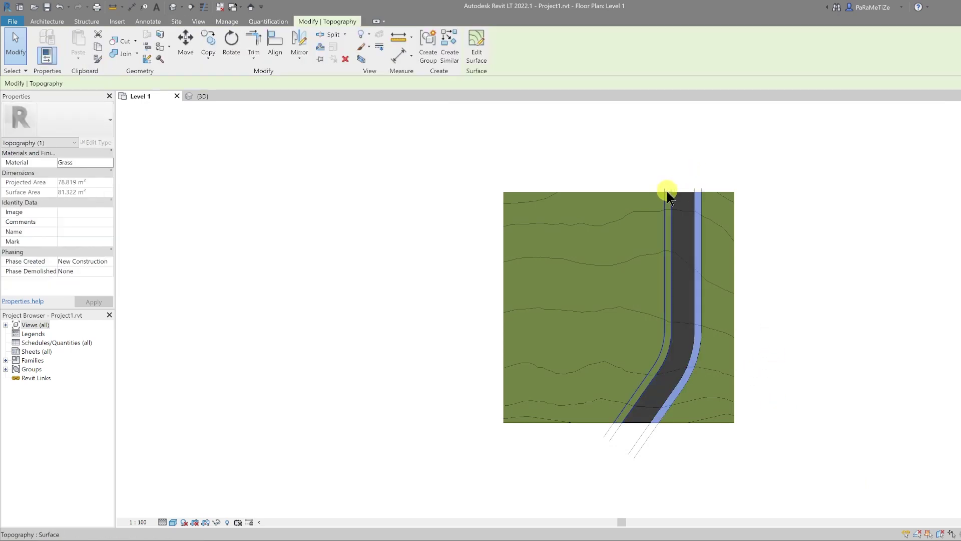
pyautogui.click(760, 478)
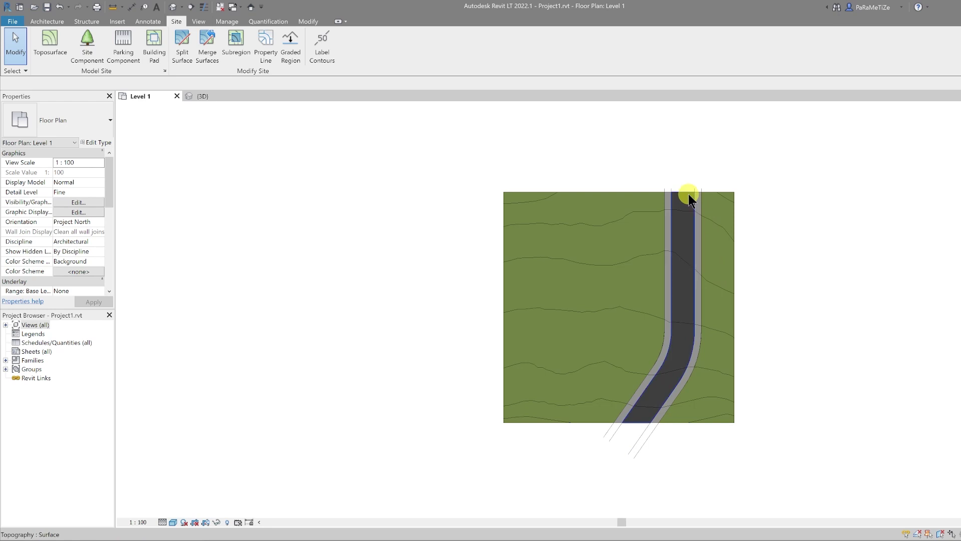
pyautogui.click(646, 437)
pyautogui.press('Delete')
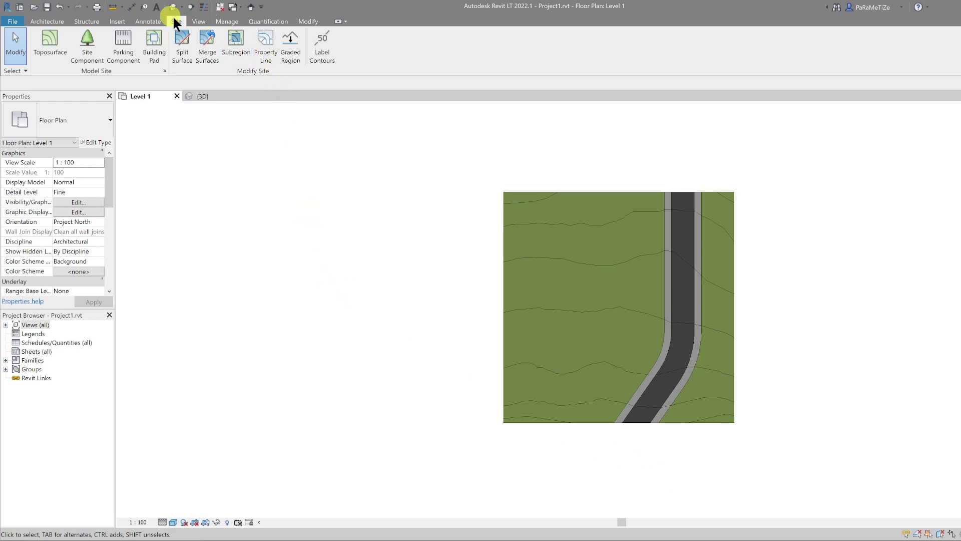
# Step: Sketch a rectangular property line west of the road at the terrain's north edge, 10000 mm deep and 25 m long
pyautogui.click(269, 51)
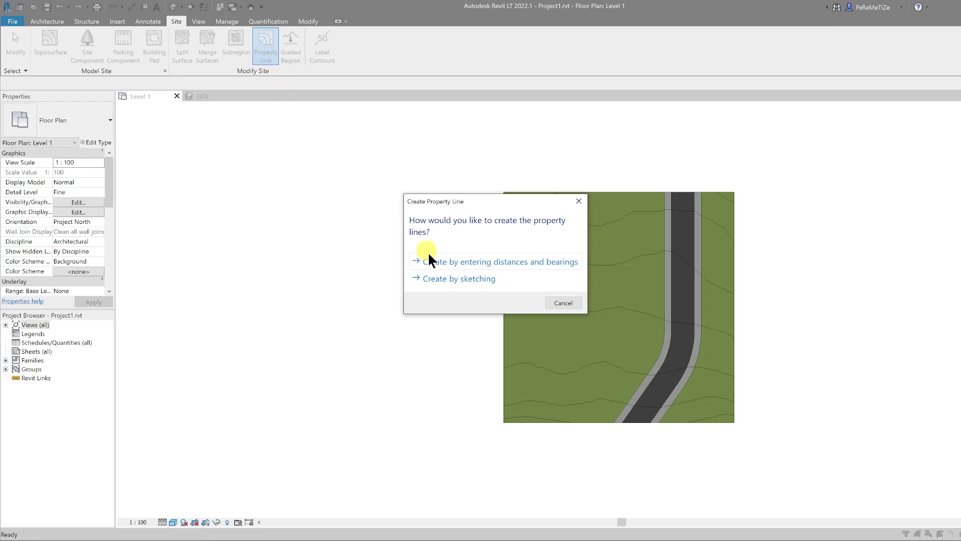
pyautogui.click(469, 279)
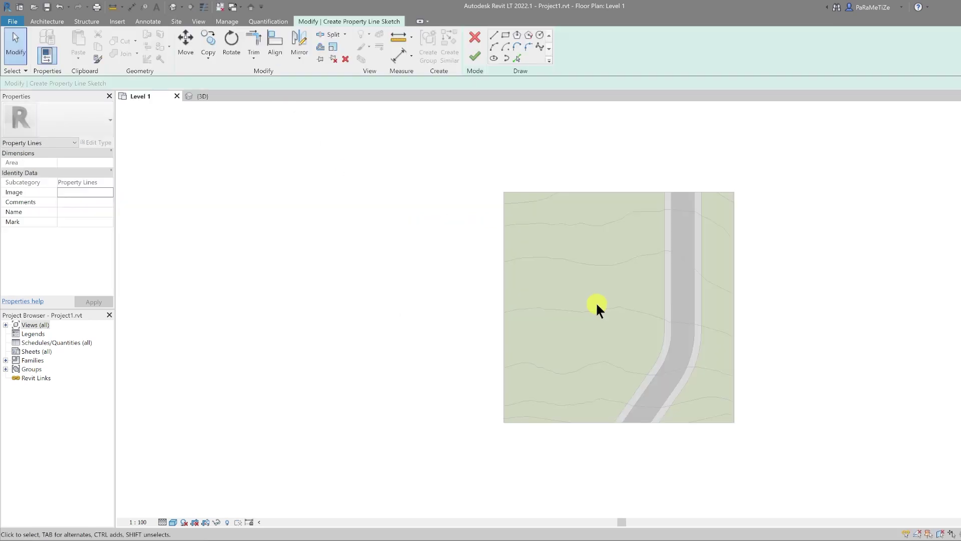
pyautogui.click(494, 34)
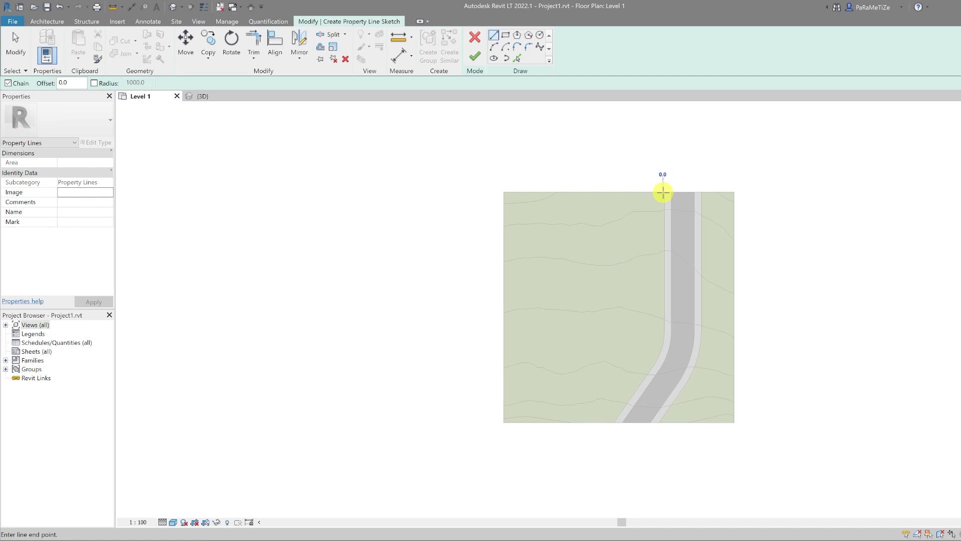
pyautogui.click(663, 192)
pyautogui.write('1')
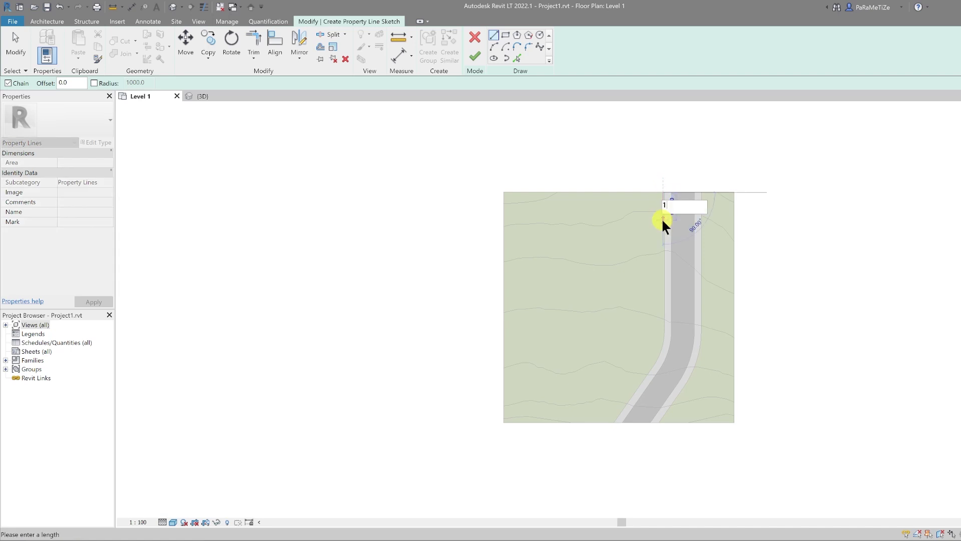
pyautogui.write('0000')
pyautogui.press('Return')
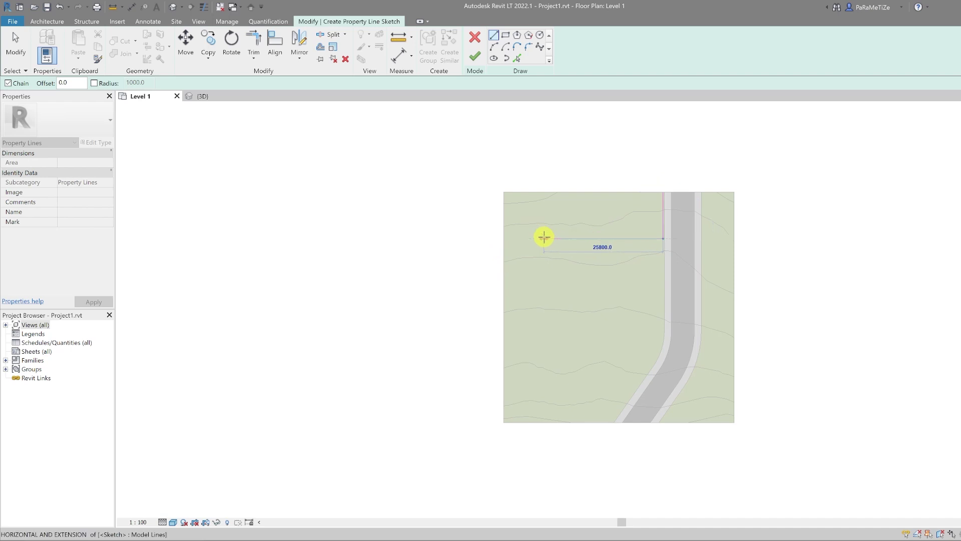
pyautogui.write('25m')
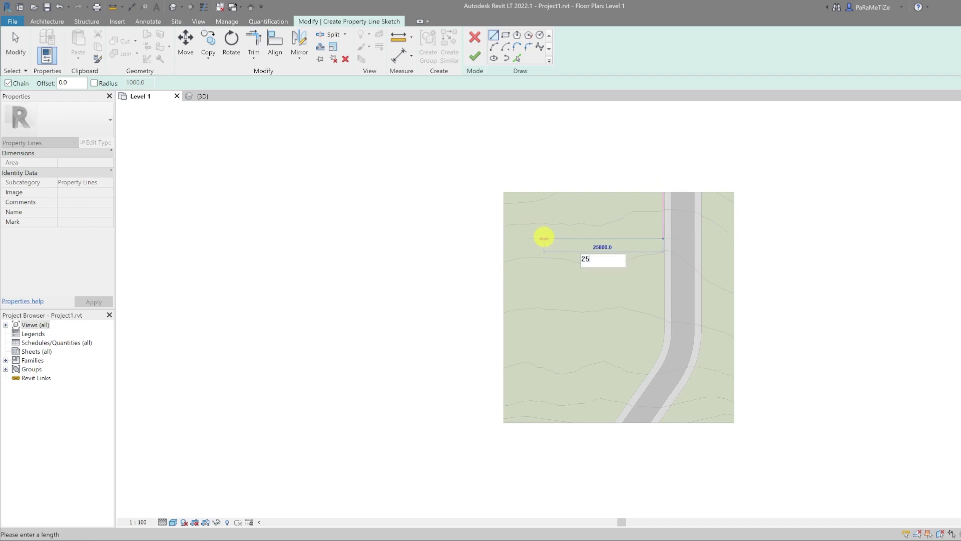
pyautogui.press('Return')
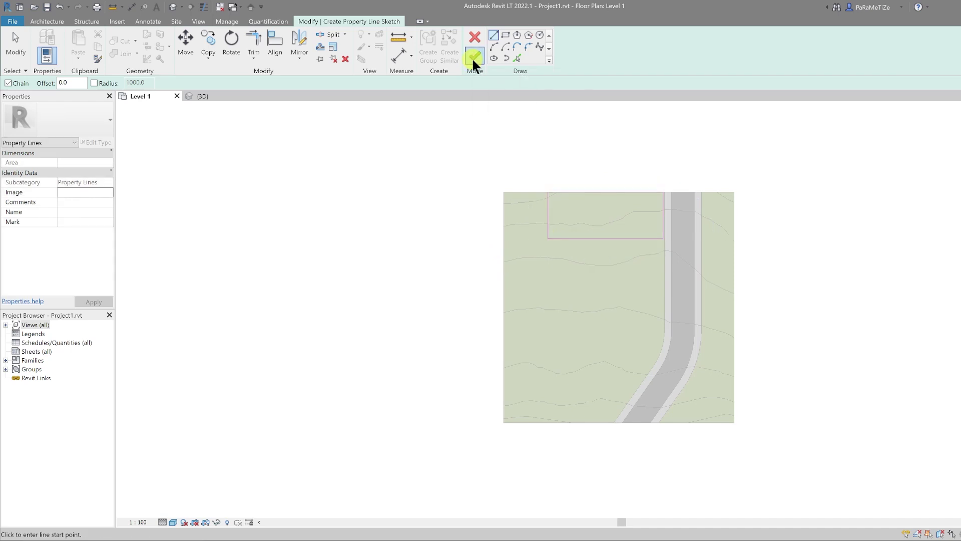
pyautogui.click(471, 57)
pyautogui.click(486, 158)
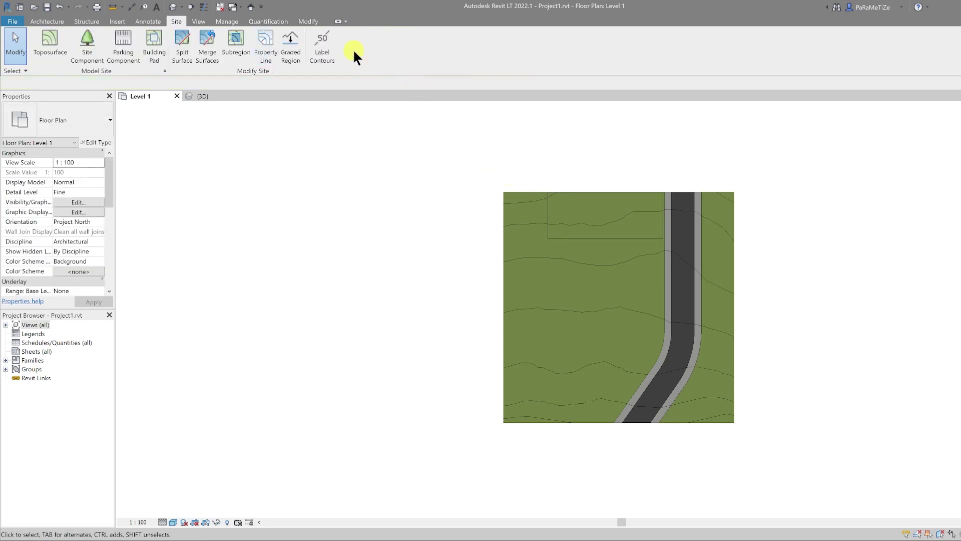
# Step: Sketch two more rectangular property lines of the same size in a row directly south of the first plot
pyautogui.click(260, 56)
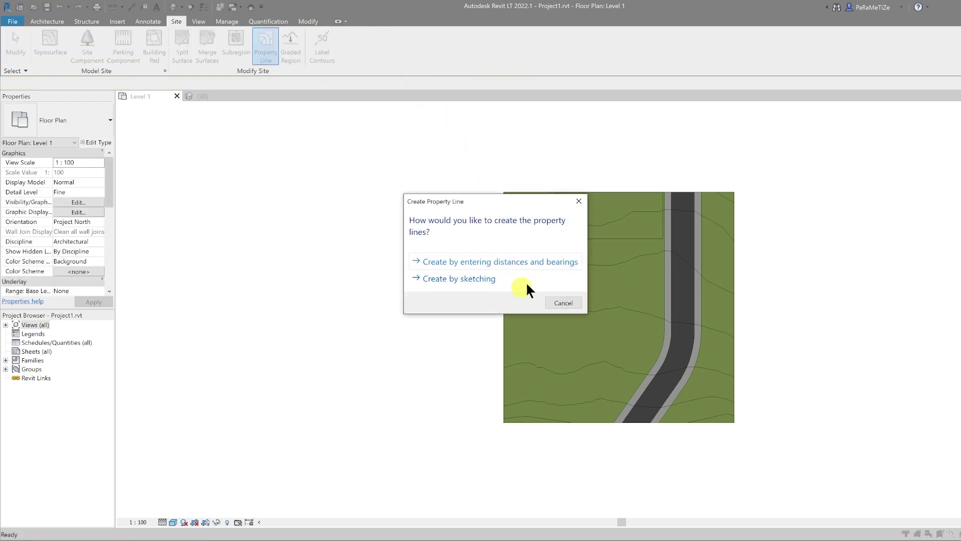
pyautogui.click(527, 278)
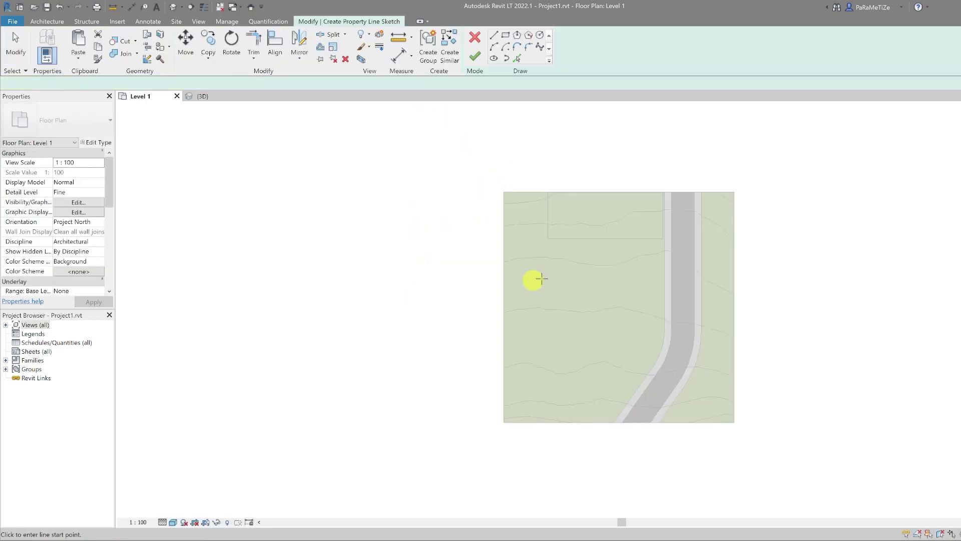
pyautogui.click(505, 35)
pyautogui.click(663, 239)
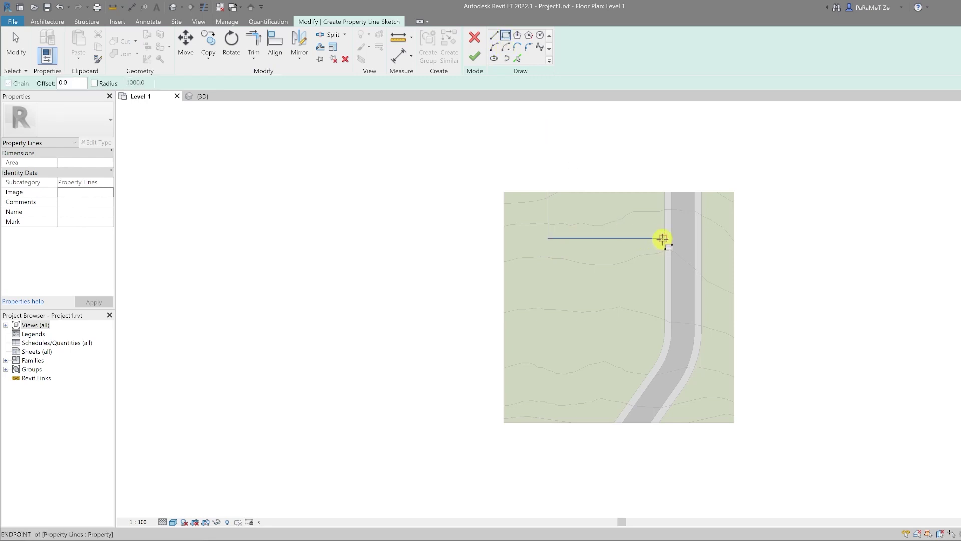
pyautogui.click(610, 343)
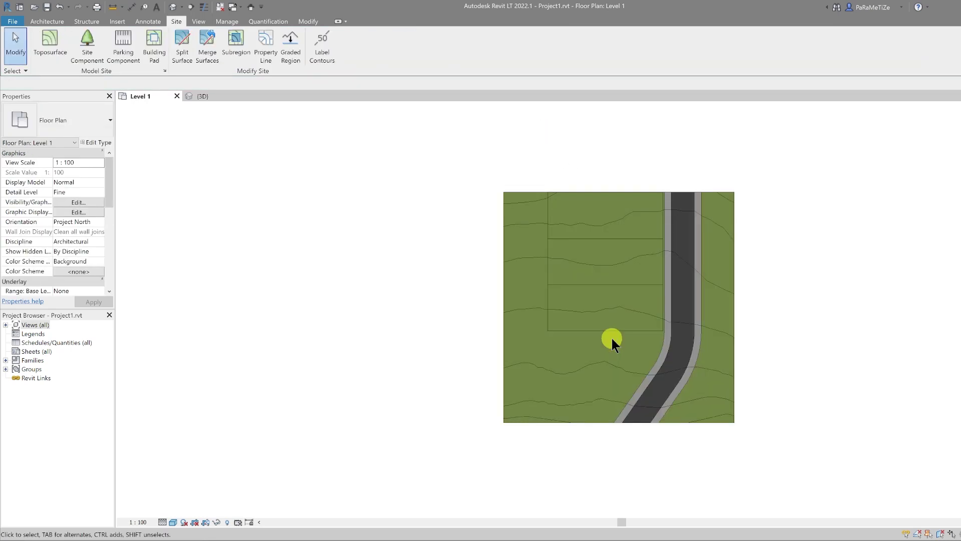
# Step: Open the plan's visibility and graphics overrides and select the Property Lines subcategory under Site
pyautogui.scroll(1, 597, 353)
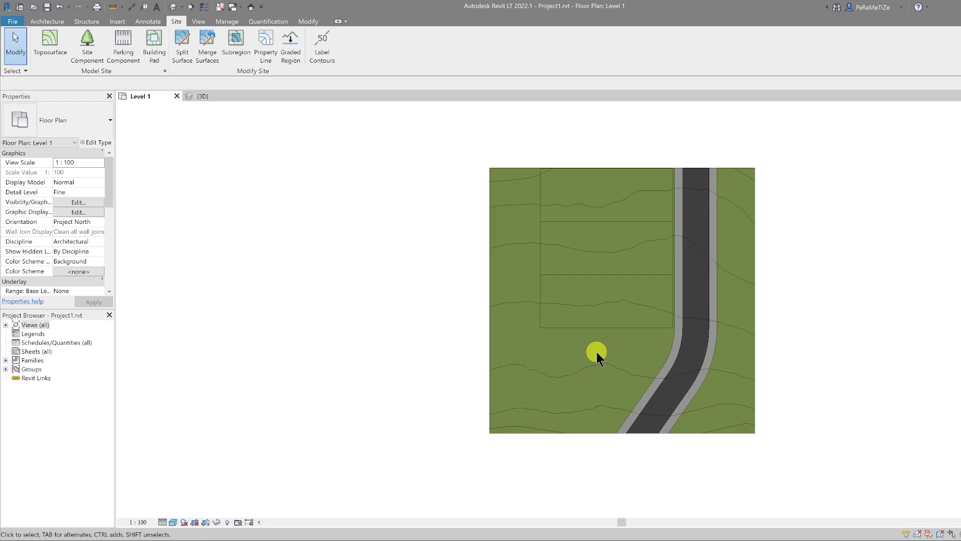
pyautogui.click(79, 202)
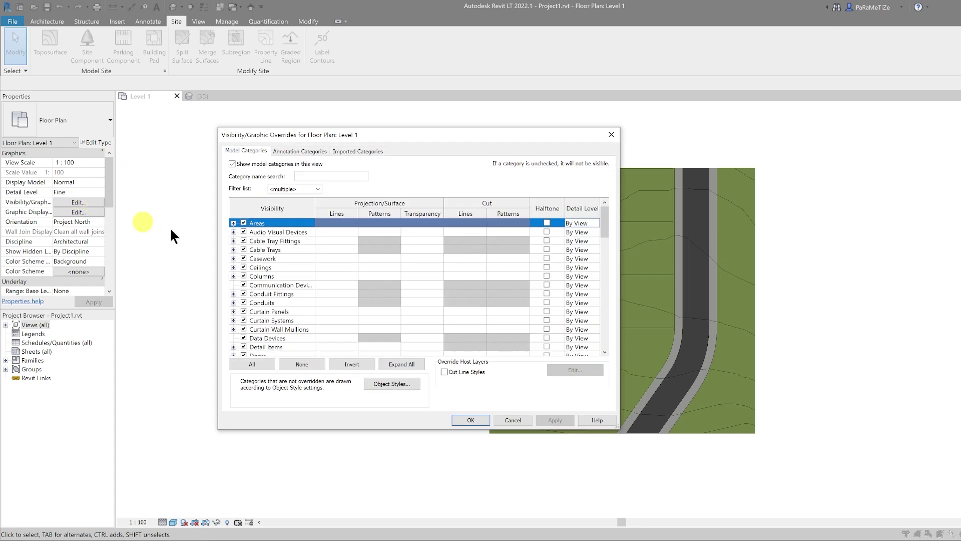
pyautogui.click(284, 302)
pyautogui.scroll(-10, 284, 302)
pyautogui.click(284, 302)
pyautogui.scroll(-1, 275, 308)
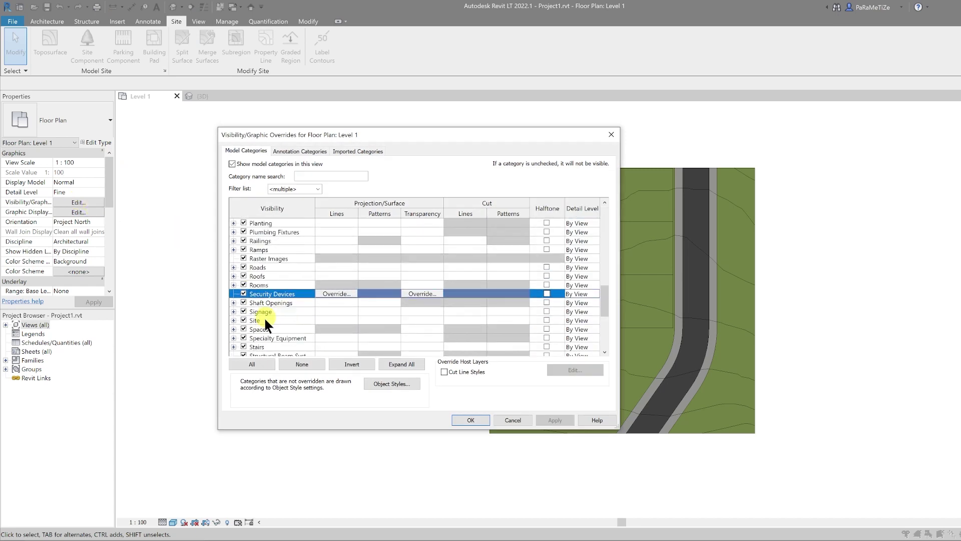
pyautogui.click(264, 318)
pyautogui.click(233, 320)
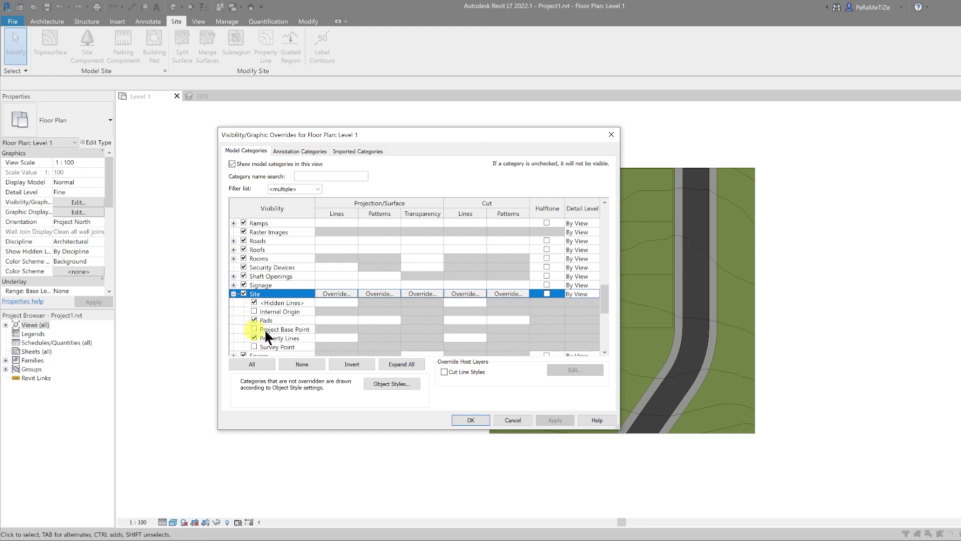
pyautogui.click(293, 341)
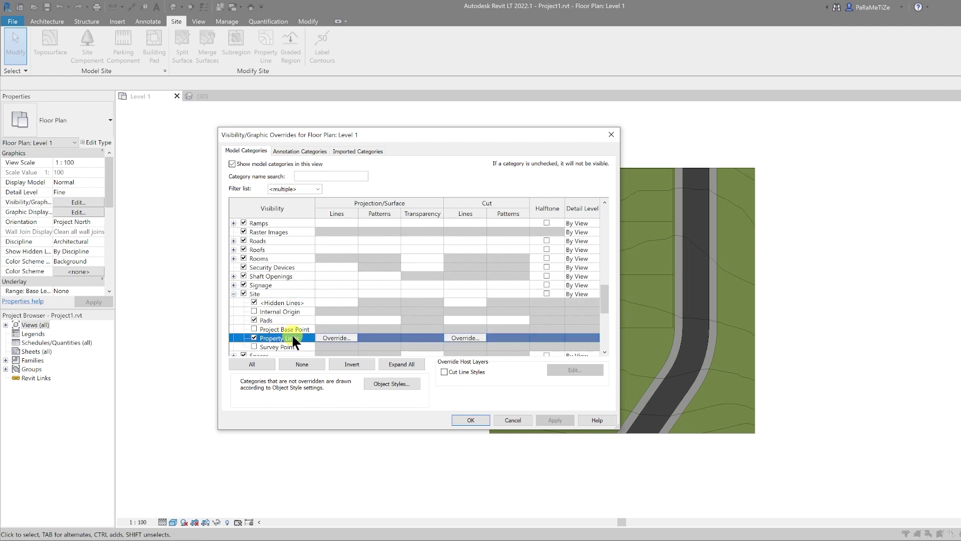
# Step: Override the projection lines of Property Lines with the colour Red and the Dash dot dot pattern
pyautogui.click(336, 339)
pyautogui.click(415, 274)
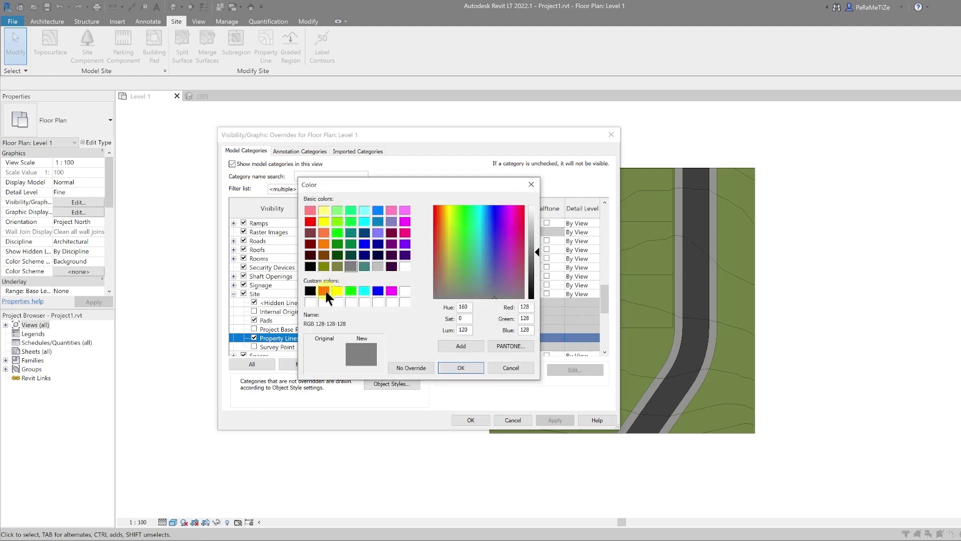
pyautogui.click(325, 290)
pyautogui.click(445, 366)
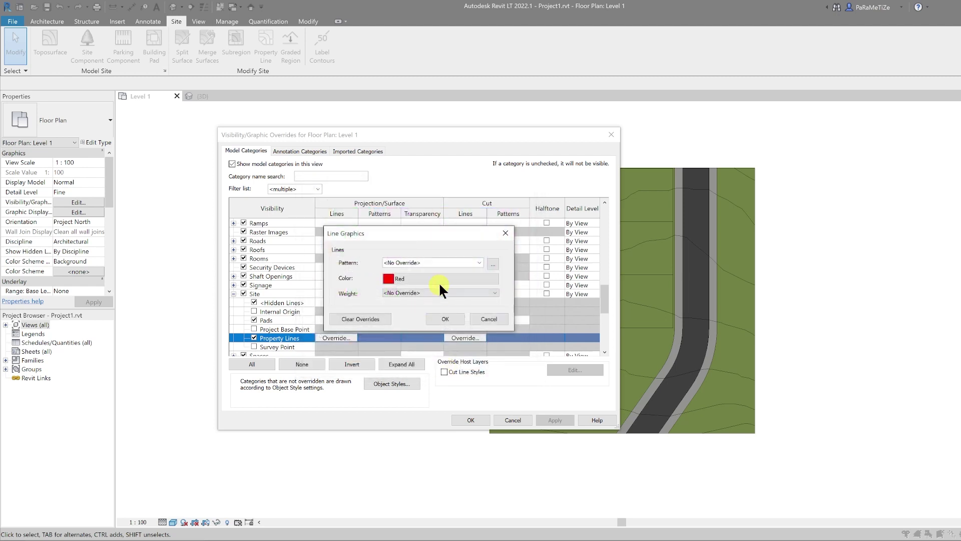
pyautogui.click(477, 261)
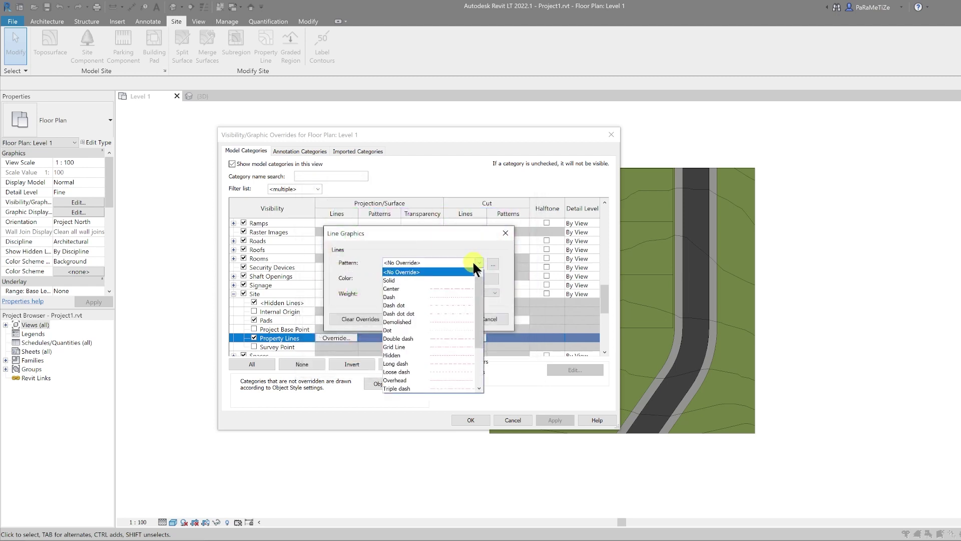
pyautogui.click(419, 311)
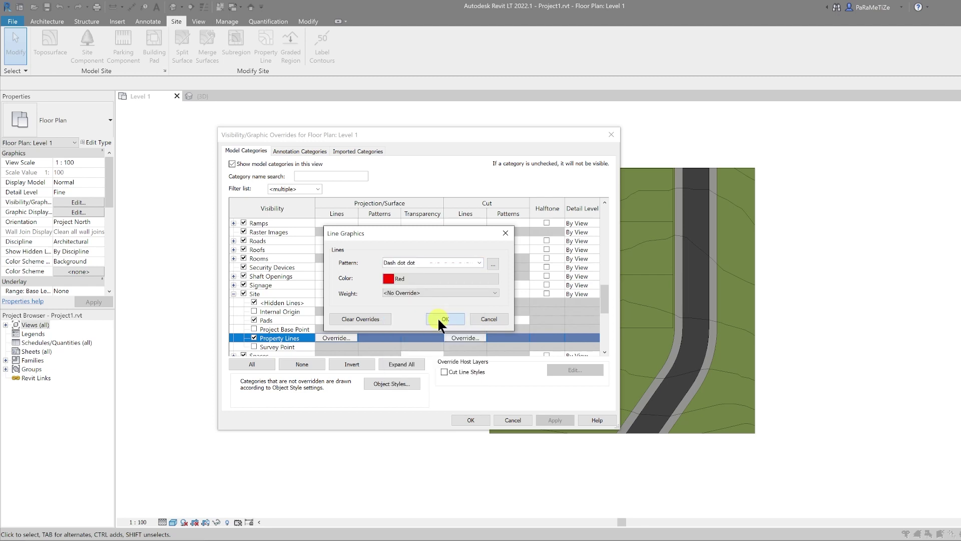
pyautogui.click(438, 317)
pyautogui.press('Return')
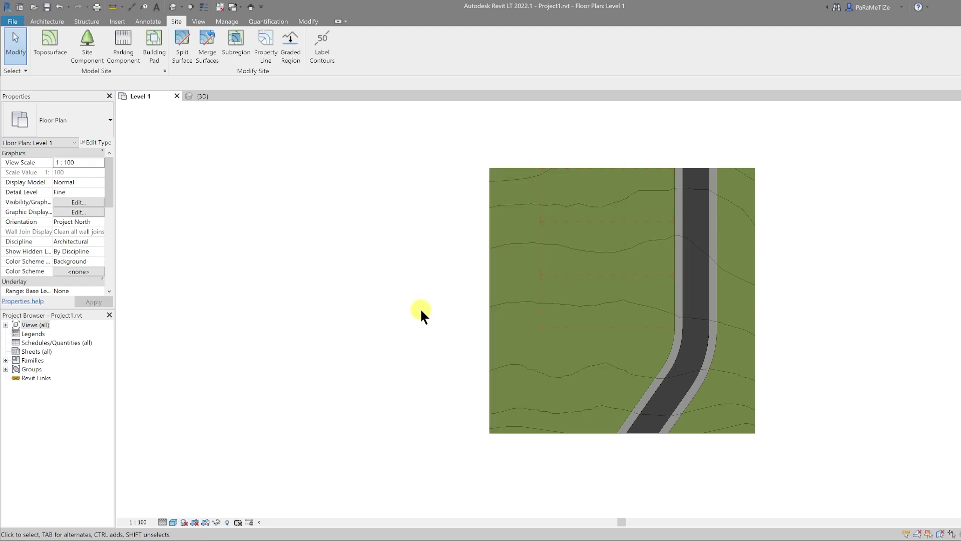
# Step: Start splitting the grass surface with two joined arcs across its southwest corner, running from the west edge to the south edge
pyautogui.click(182, 51)
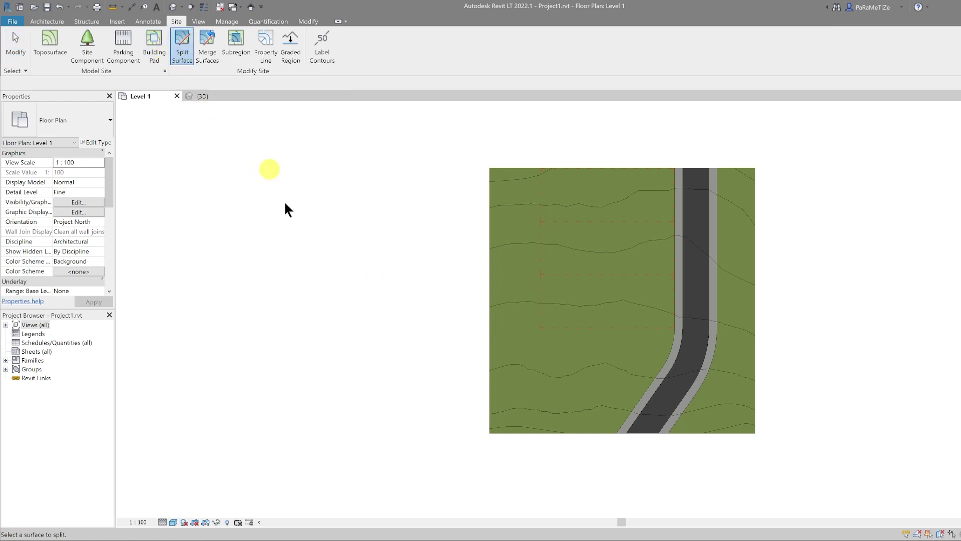
pyautogui.click(490, 413)
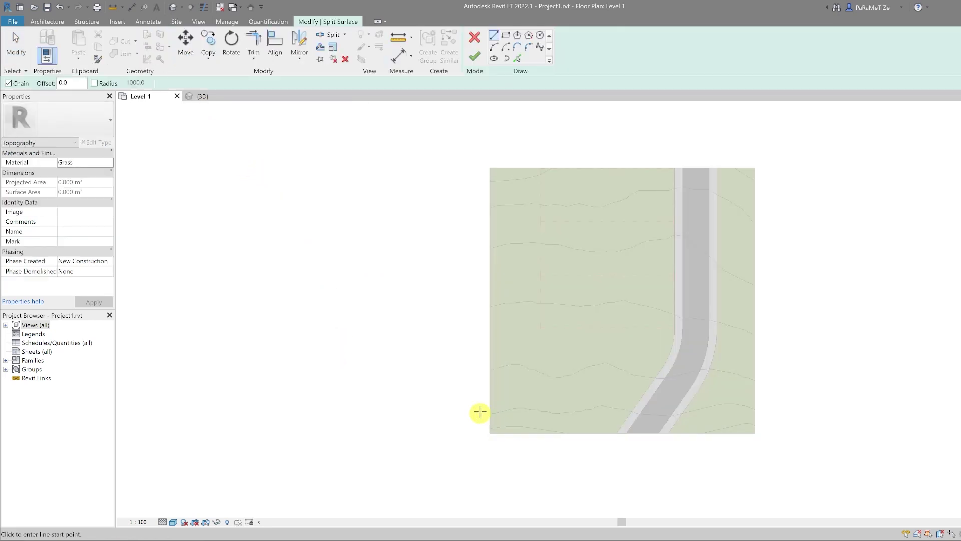
pyautogui.click(494, 46)
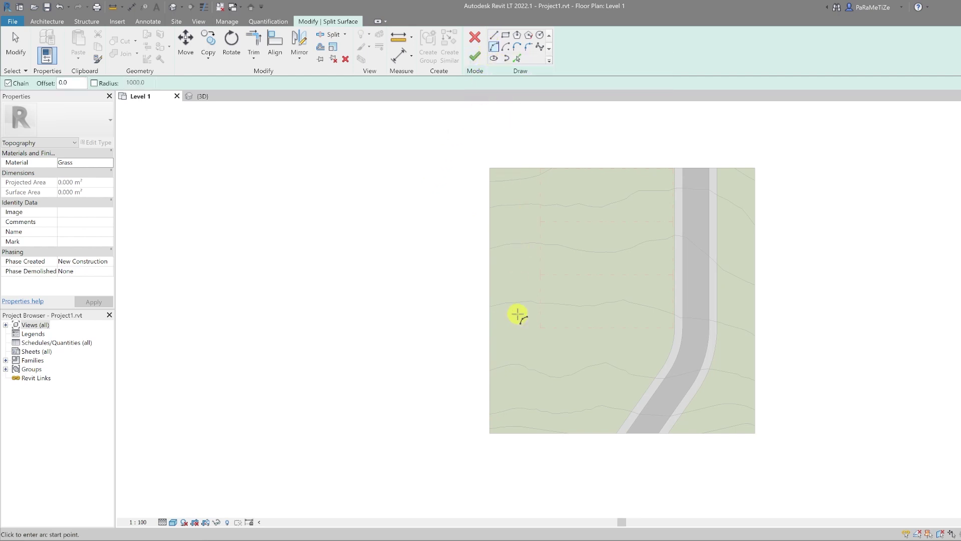
pyautogui.click(490, 389)
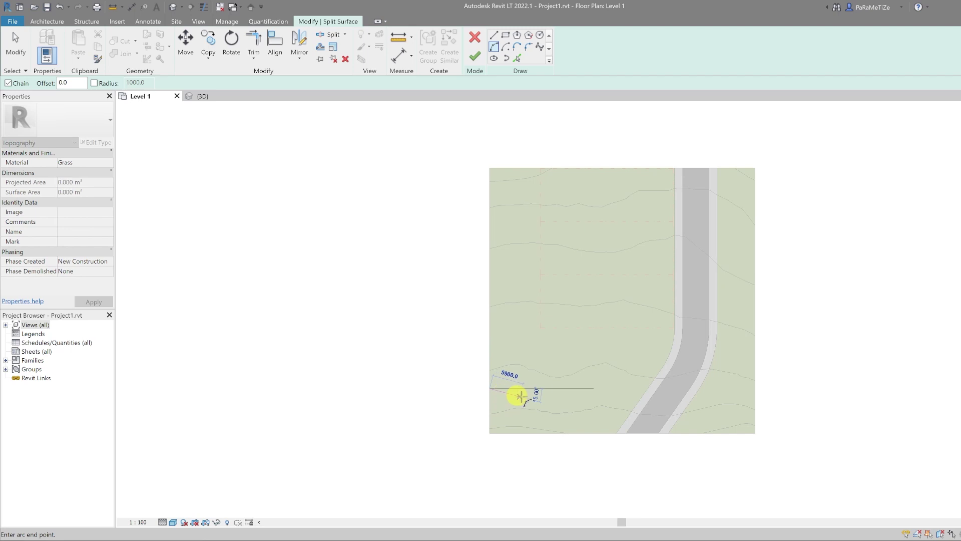
pyautogui.click(551, 397)
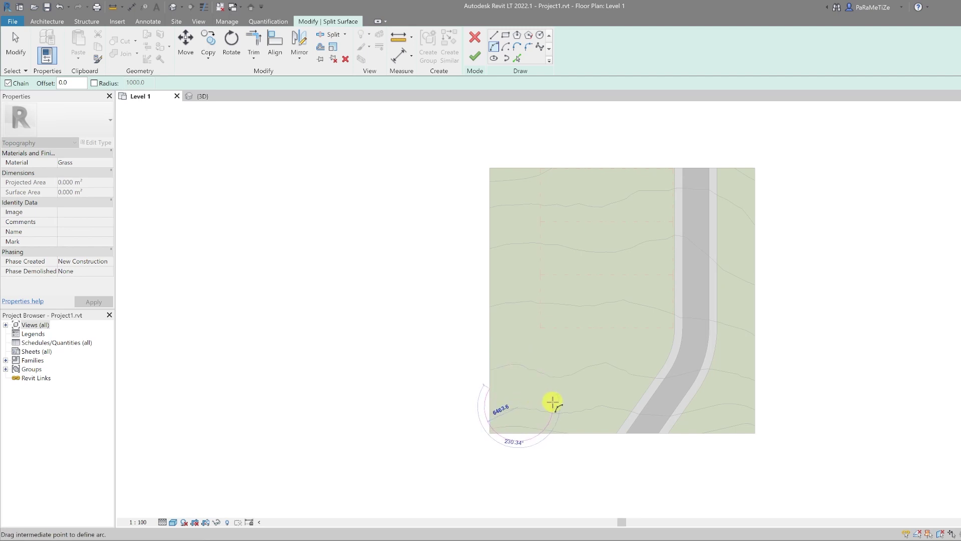
pyautogui.click(579, 412)
pyautogui.press('Escape')
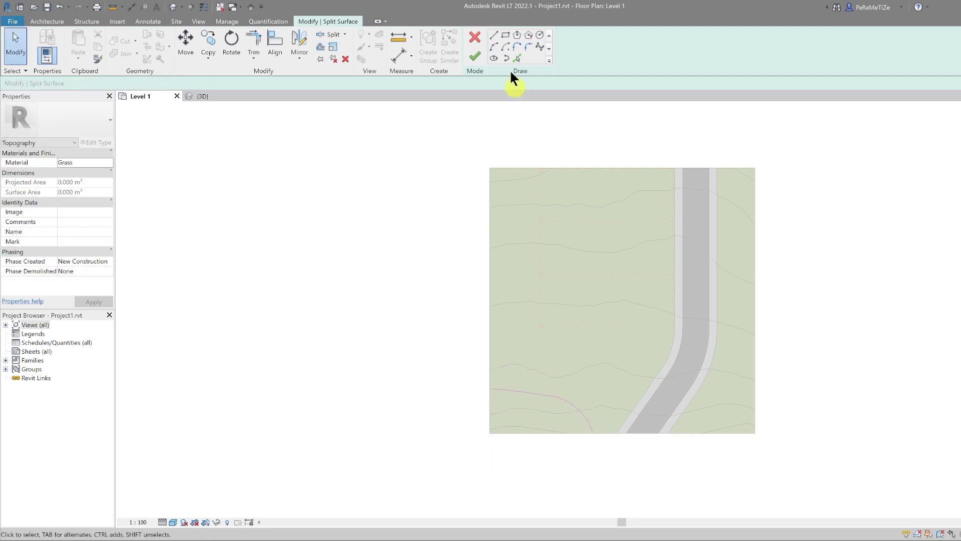
# Step: Extend both ends of the arc chain slightly past the terrain's west and south edges and finish the surface split
pyautogui.click(494, 36)
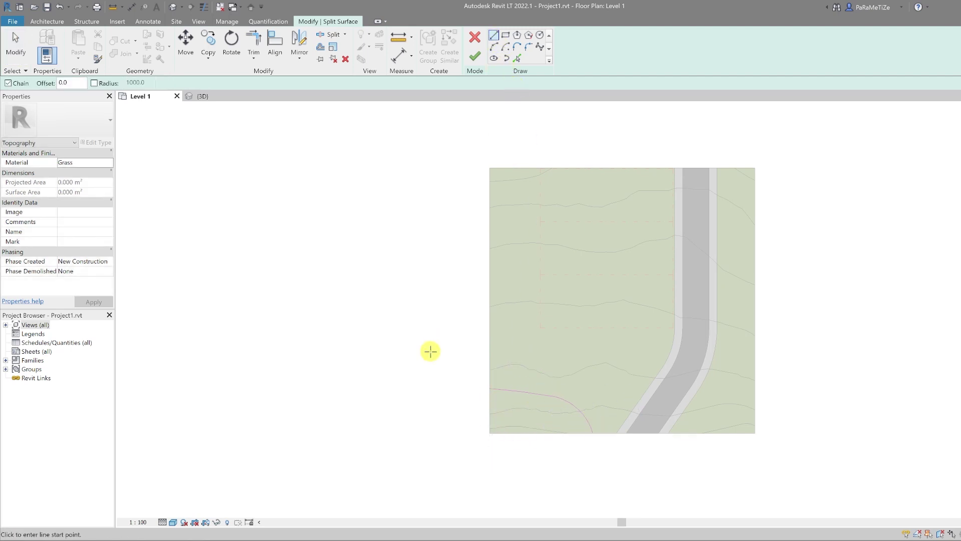
pyautogui.press('Escape')
pyautogui.click(489, 389)
pyautogui.scroll(3, 500, 395)
pyautogui.moveTo(548, 388); pyautogui.dragTo(521, 384)
pyautogui.scroll(-5, 456, 342)
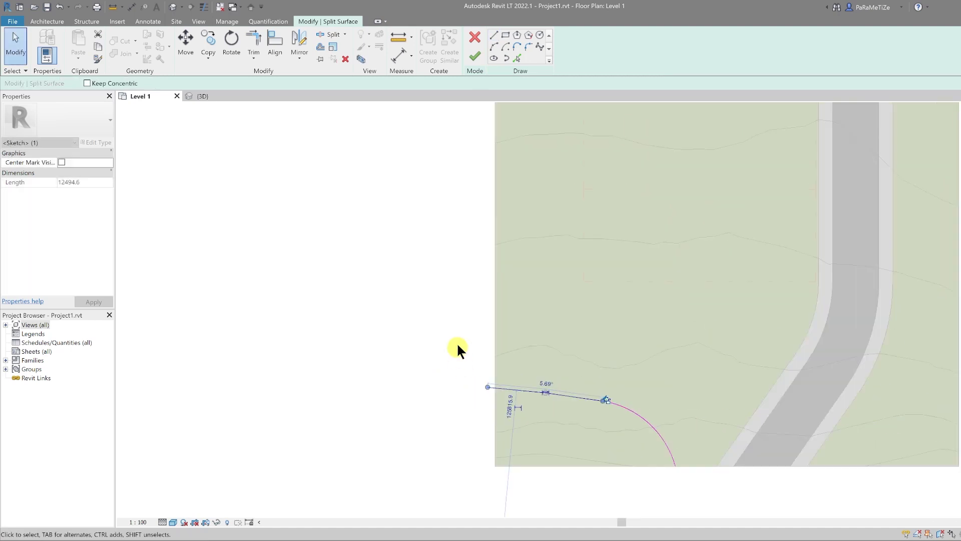
pyautogui.click(551, 429)
pyautogui.scroll(5, 551, 429)
pyautogui.click(548, 315)
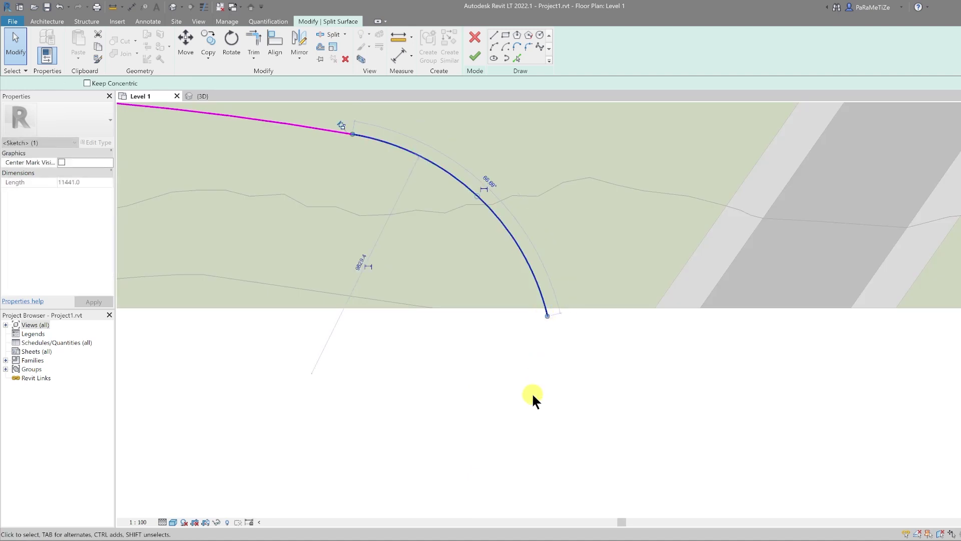
pyautogui.click(533, 397)
pyautogui.scroll(-3, 532, 396)
pyautogui.scroll(-2, 532, 393)
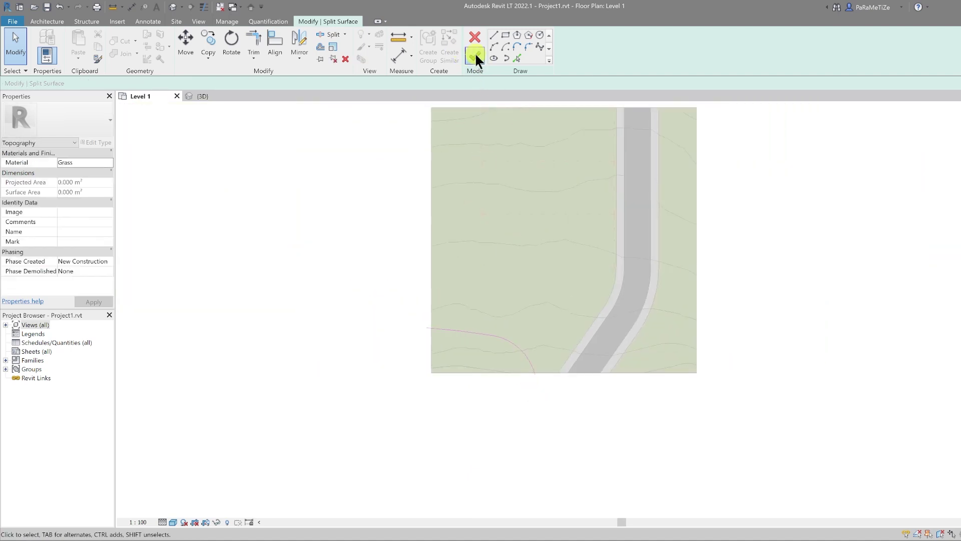
pyautogui.click(475, 54)
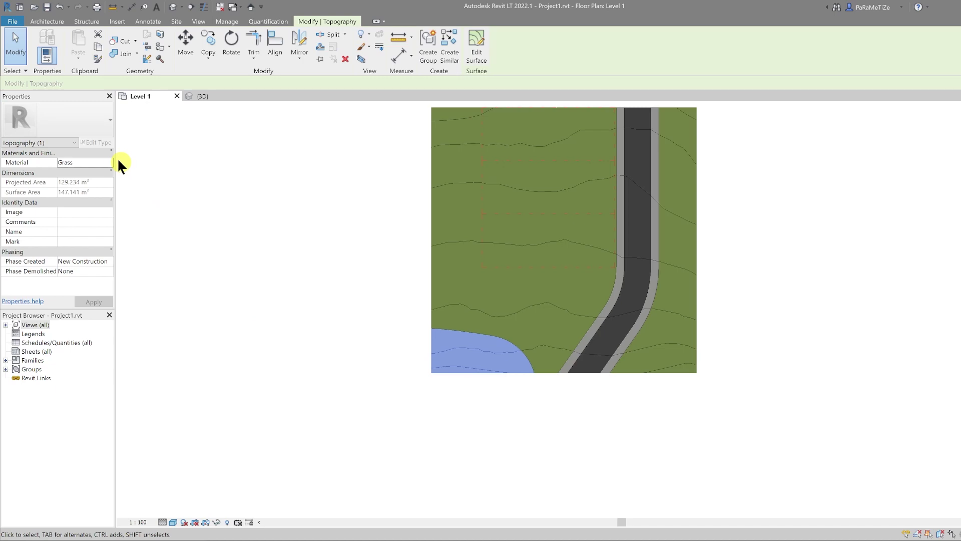
# Step: Assign a light blue water-like material to the split-off southwest corner surface and inspect it in the 3D view
pyautogui.click(109, 162)
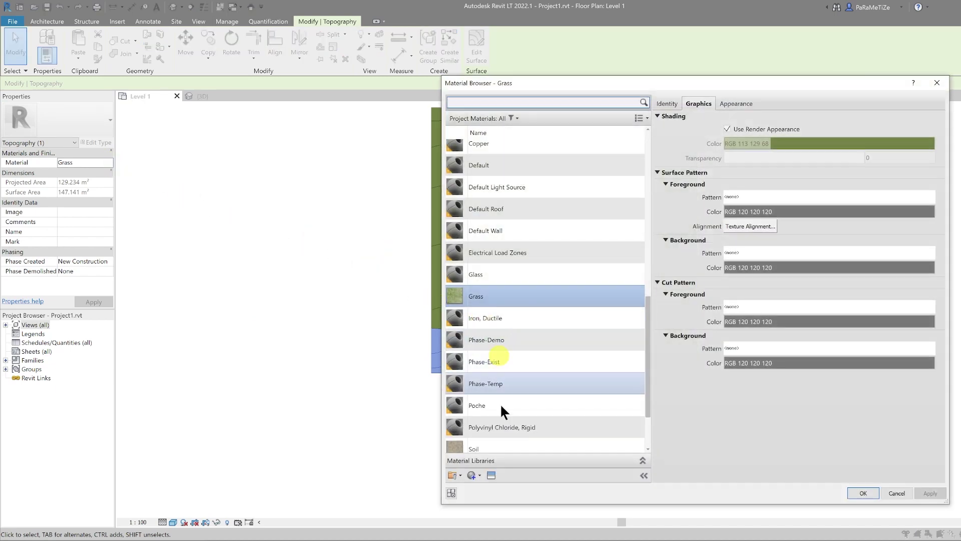
pyautogui.press('Escape')
pyautogui.click(411, 404)
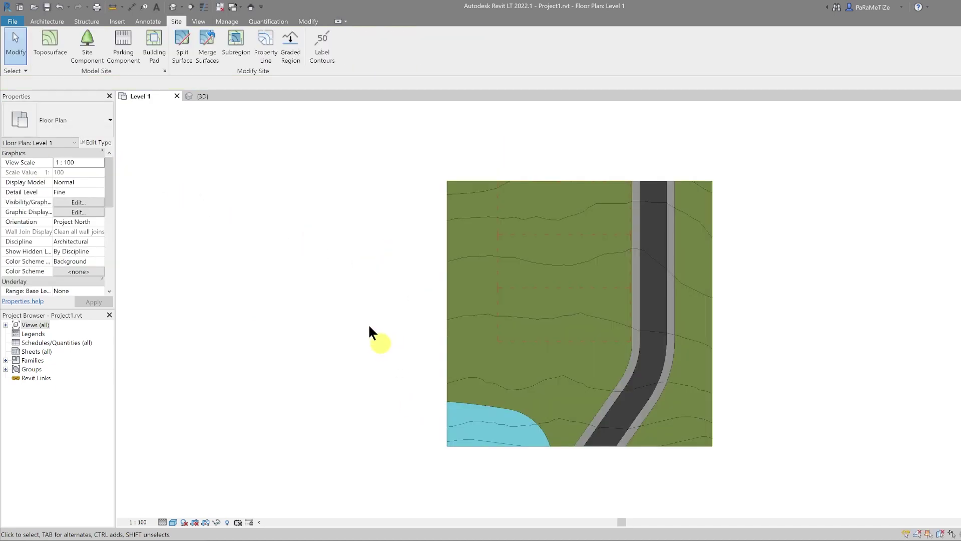
pyautogui.click(205, 95)
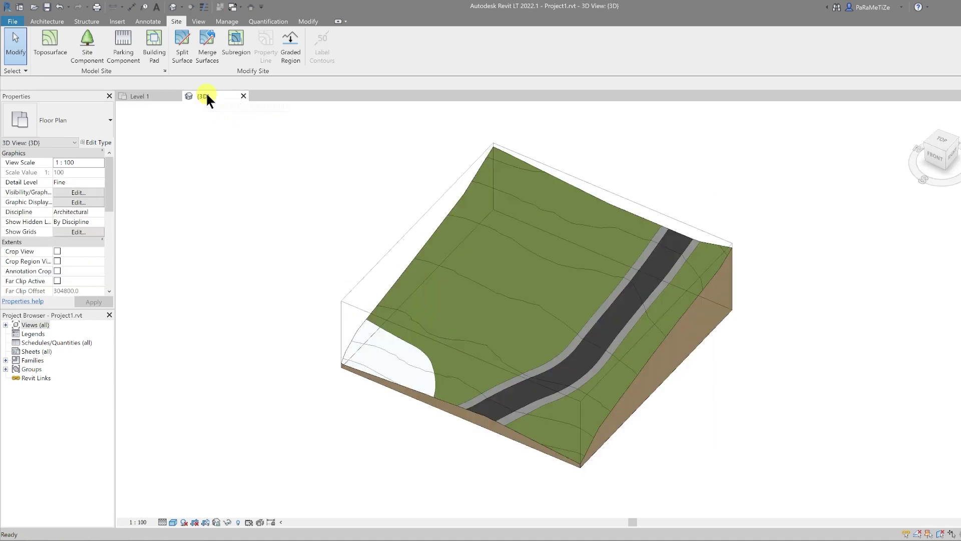
pyautogui.keyDown('shift'); pyautogui.moveTo(388, 435); pyautogui.dragTo(516, 446, button='middle'); pyautogui.keyUp('shift')
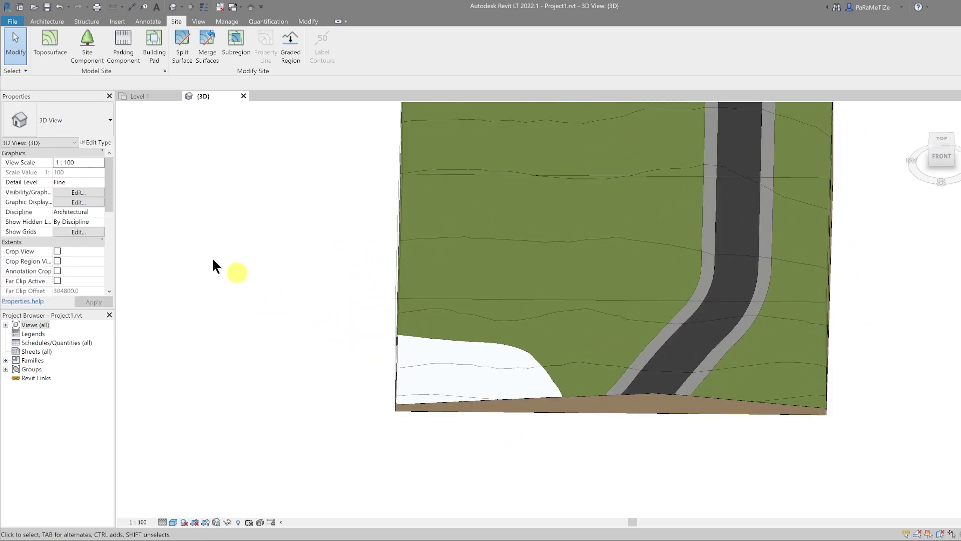
# Step: Return to the Level 1 plan and load Planting_RPC_Tree_Deciduous.rfa from the Planting folder as a site component
pyautogui.click(148, 97)
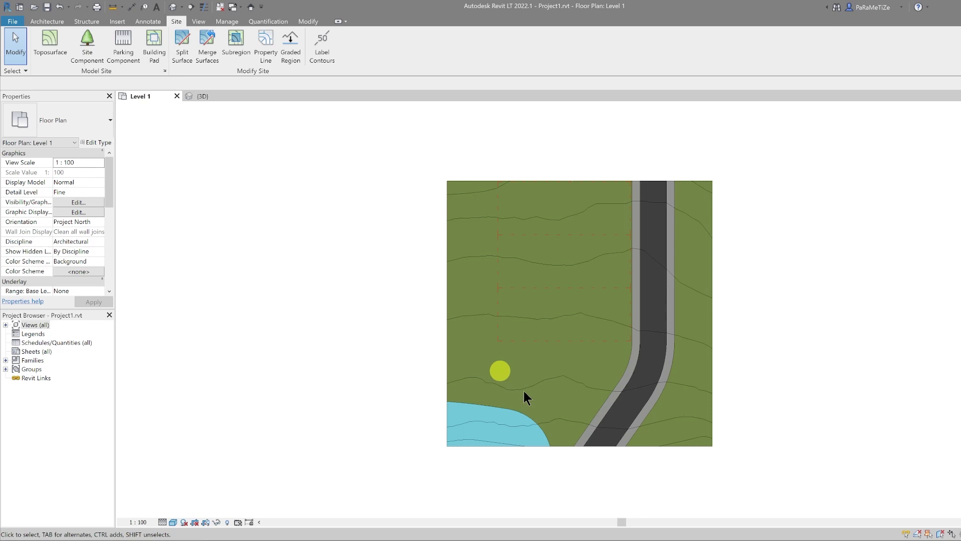
pyautogui.click(97, 51)
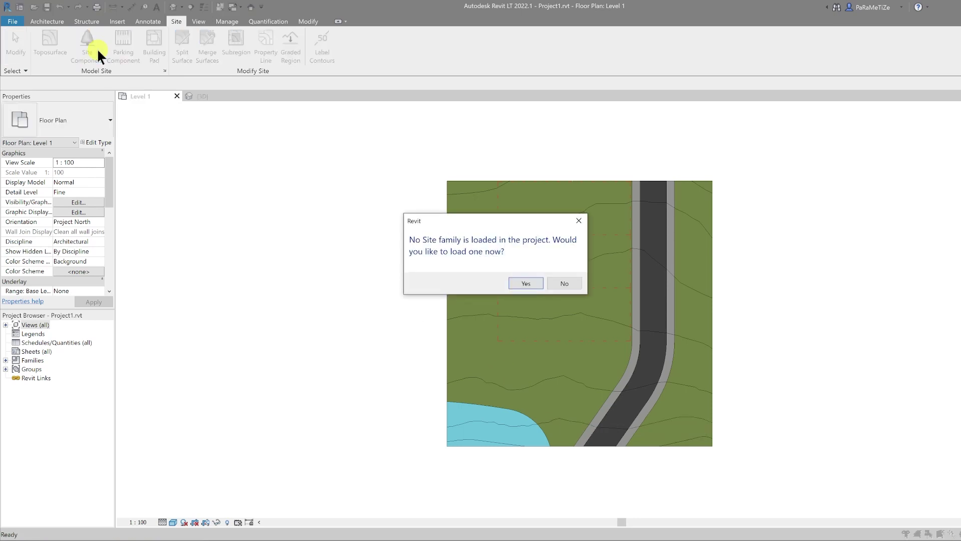
pyautogui.click(517, 285)
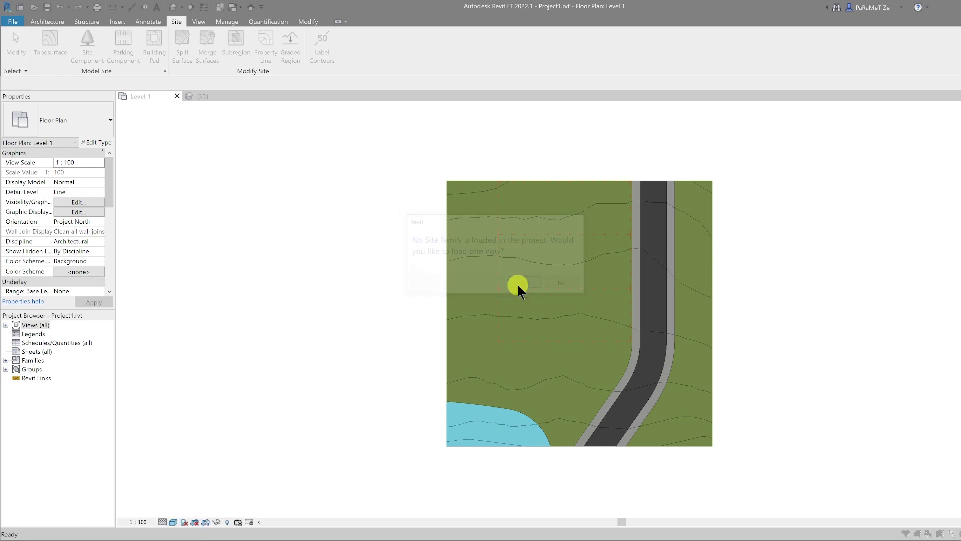
pyautogui.scroll(-3, 440, 267)
pyautogui.scroll(-1, 441, 267)
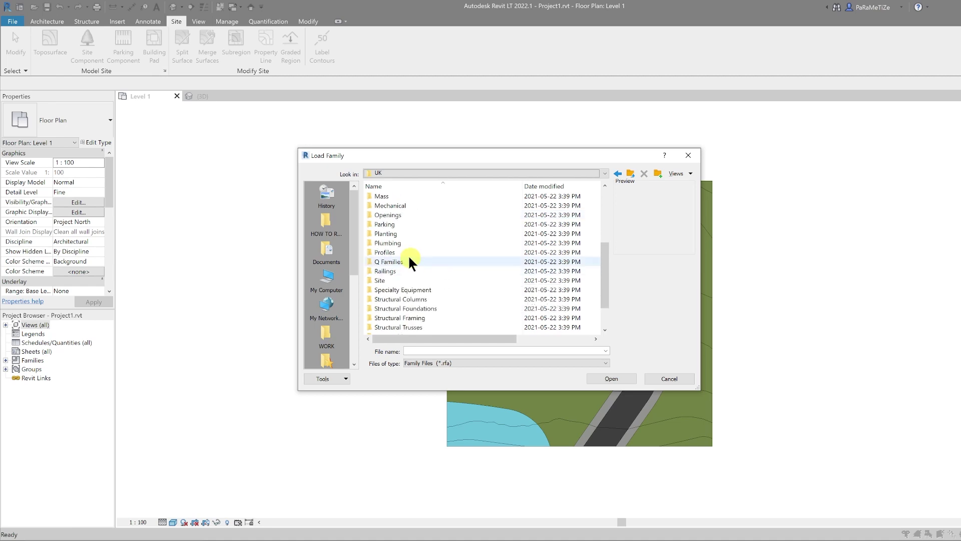
pyautogui.doubleClick(398, 230)
pyautogui.click(418, 204)
pyautogui.click(423, 216)
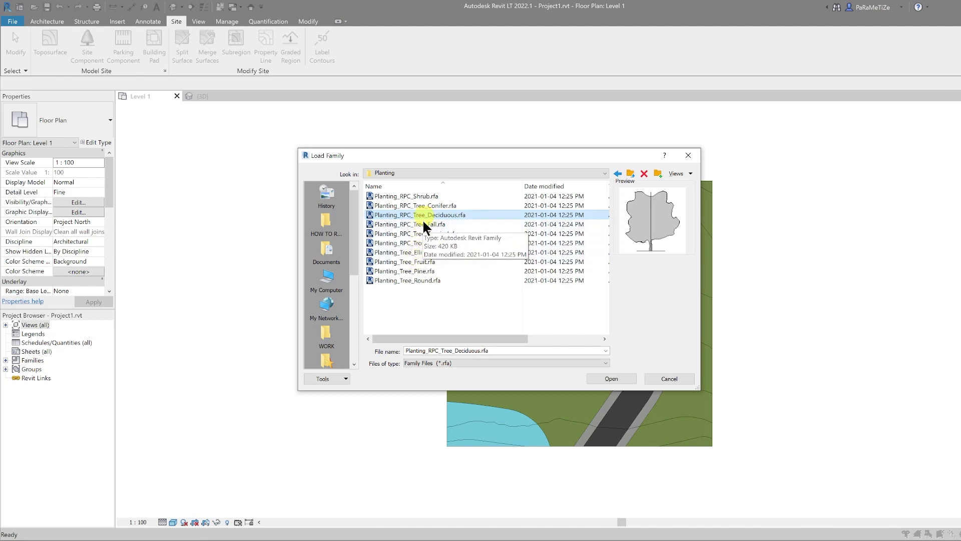
pyautogui.click(613, 379)
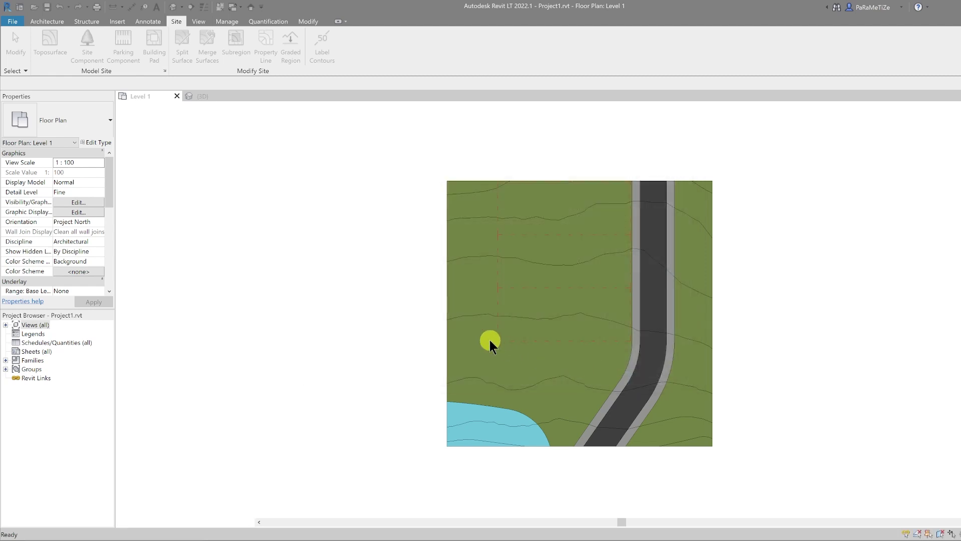
# Step: Place Scarlet_Oak-12.5_Meters trees down the terrain's west side and around the southwest pond as far as the road
pyautogui.click(475, 200)
pyautogui.click(520, 201)
pyautogui.click(506, 225)
pyautogui.click(477, 236)
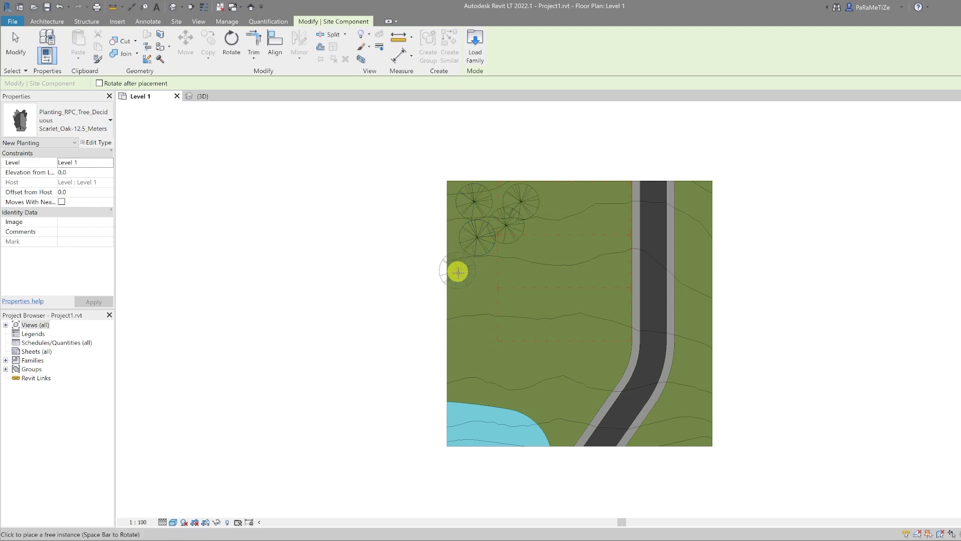
pyautogui.click(470, 270)
pyautogui.click(506, 260)
pyautogui.click(504, 299)
pyautogui.click(467, 305)
pyautogui.click(467, 337)
pyautogui.click(501, 337)
pyautogui.click(502, 372)
pyautogui.click(530, 396)
pyautogui.click(570, 364)
pyautogui.click(605, 364)
pyautogui.click(577, 399)
pyautogui.click(560, 429)
pyautogui.click(534, 359)
pyautogui.press('Escape')
pyautogui.press('Escape')
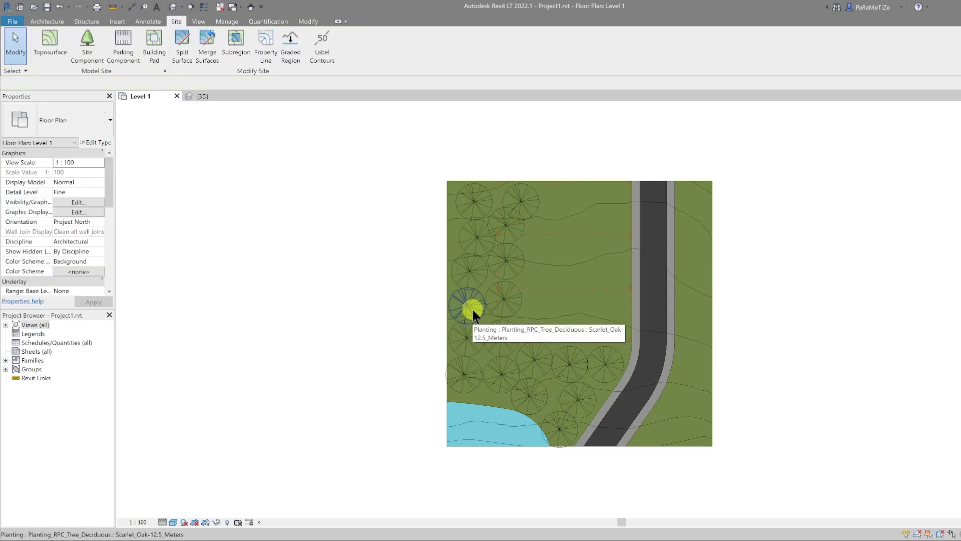
# Step: Open the placed deciduous tree's family for editing and, from its Ground floor plan, open the nested Deciduous Base family
pyautogui.click(472, 309)
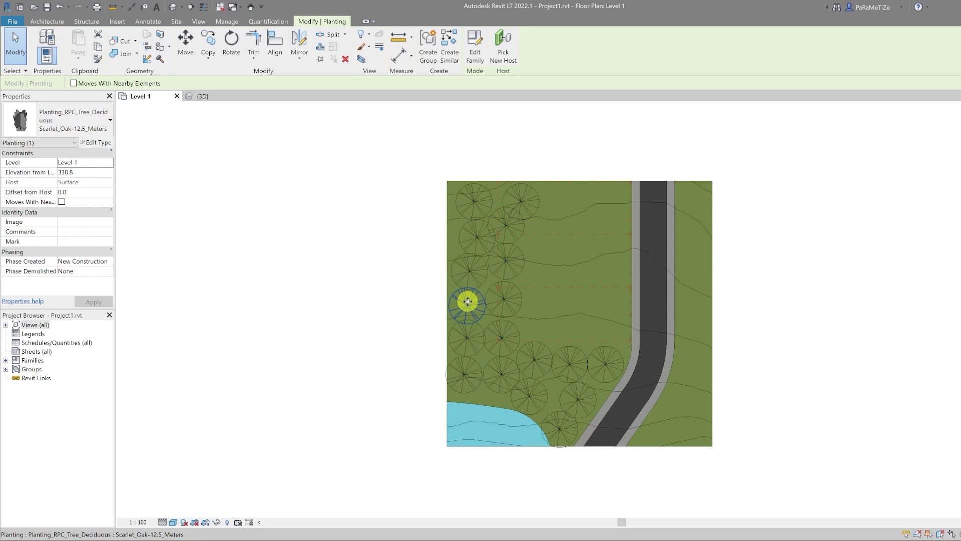
pyautogui.click(475, 46)
pyautogui.click(16, 326)
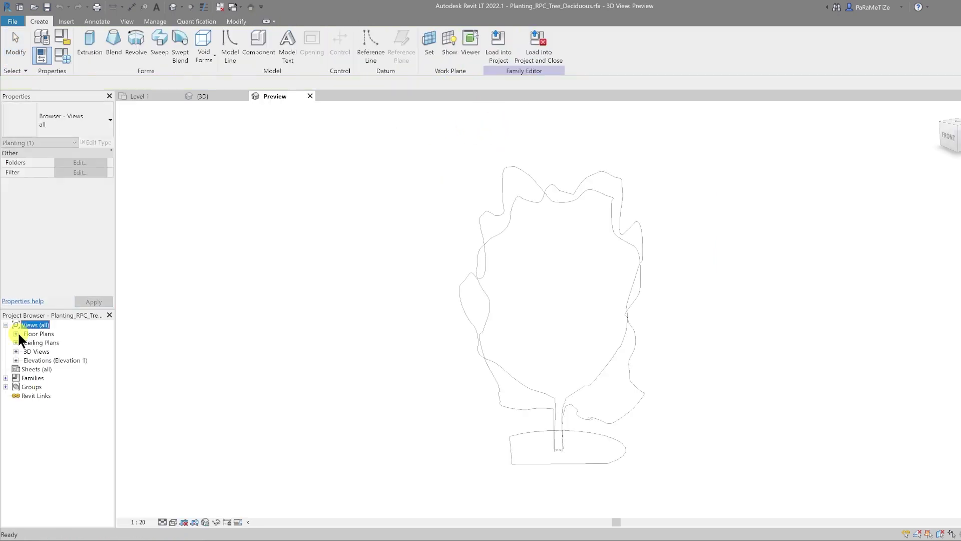
pyautogui.click(16, 332)
pyautogui.doubleClick(42, 343)
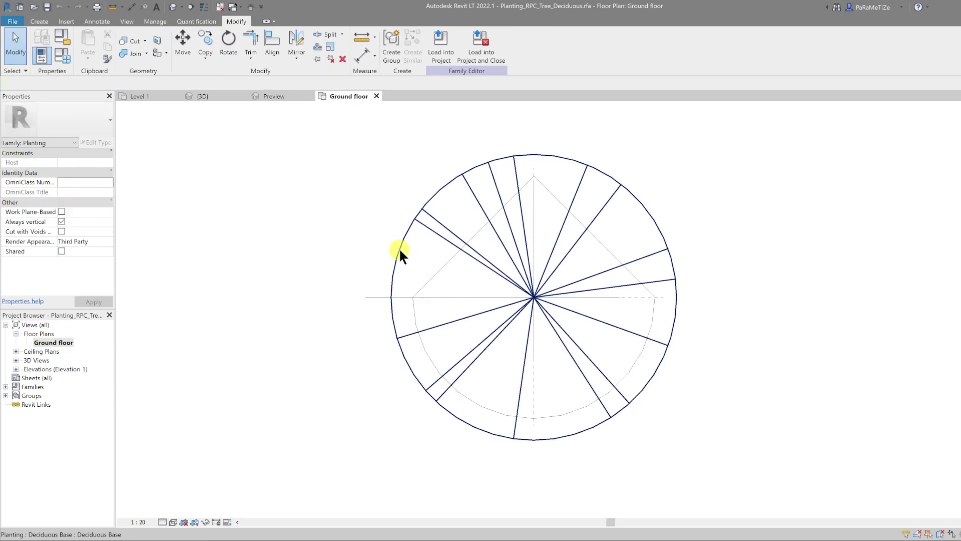
pyautogui.click(409, 229)
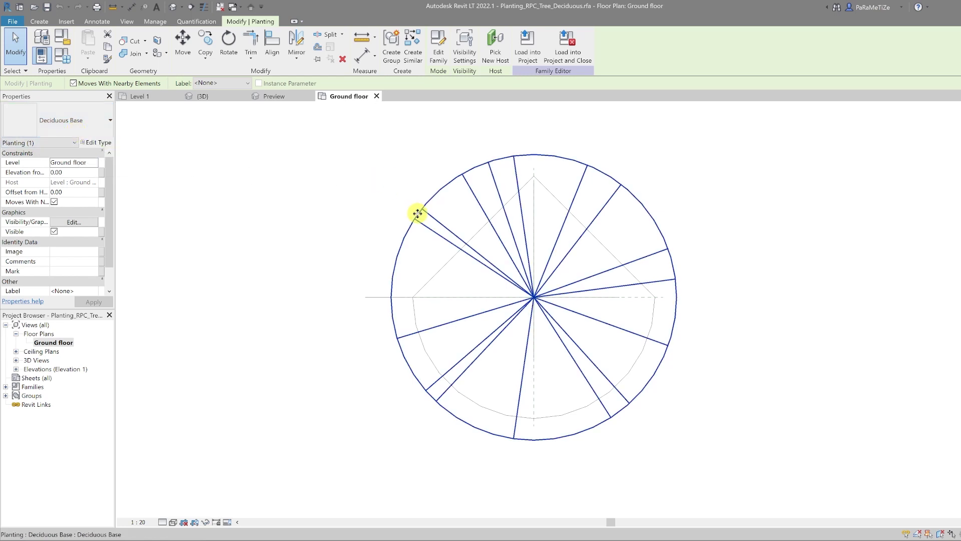
pyautogui.click(436, 51)
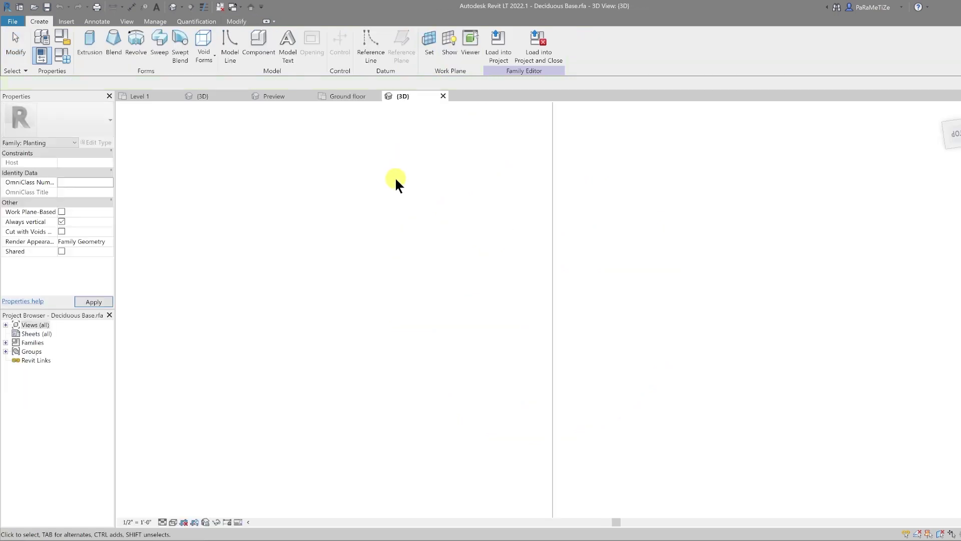
# Step: Create a circular masking region in the base family's Ground floor plan, centred on the tree symbol and matching its outer circle
pyautogui.click(95, 21)
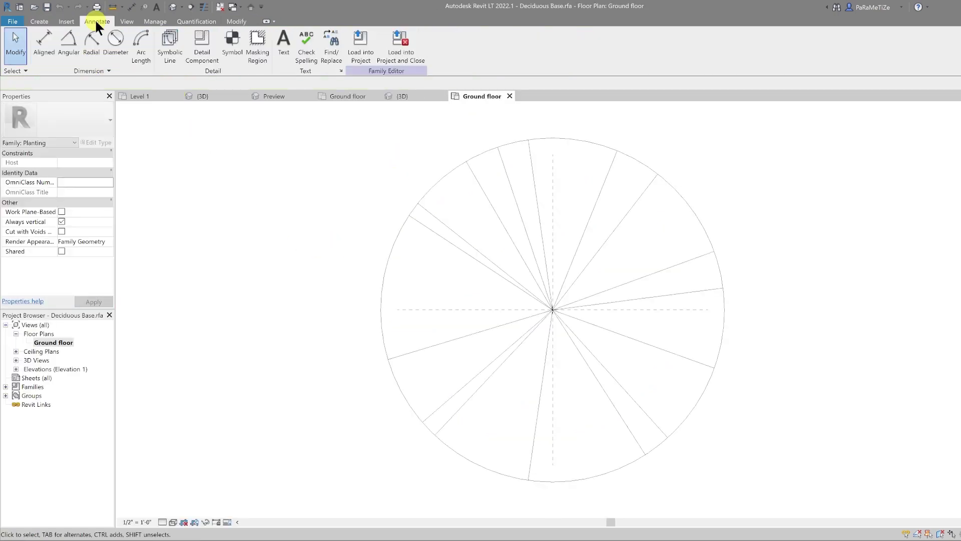
pyautogui.click(260, 52)
pyautogui.click(503, 33)
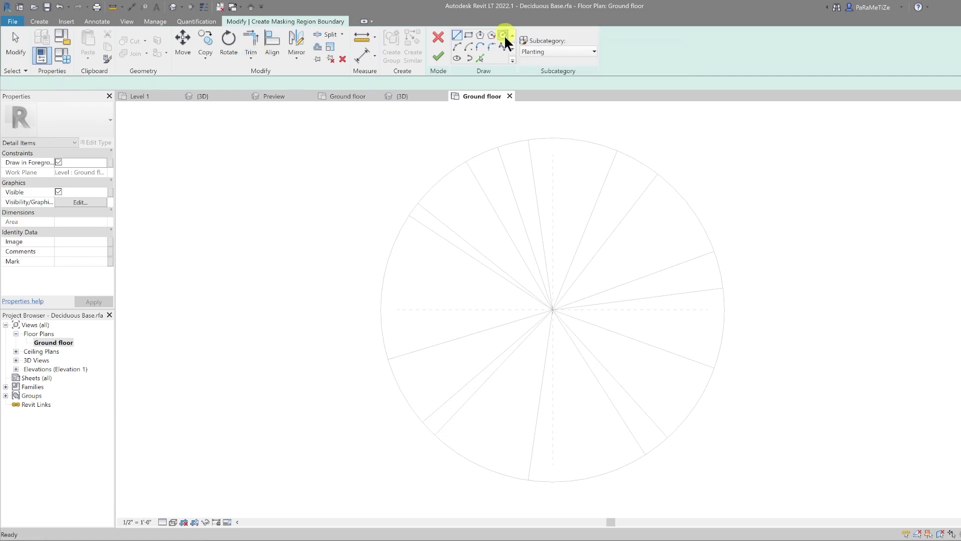
pyautogui.click(550, 312)
pyautogui.click(561, 139)
pyautogui.press('Escape')
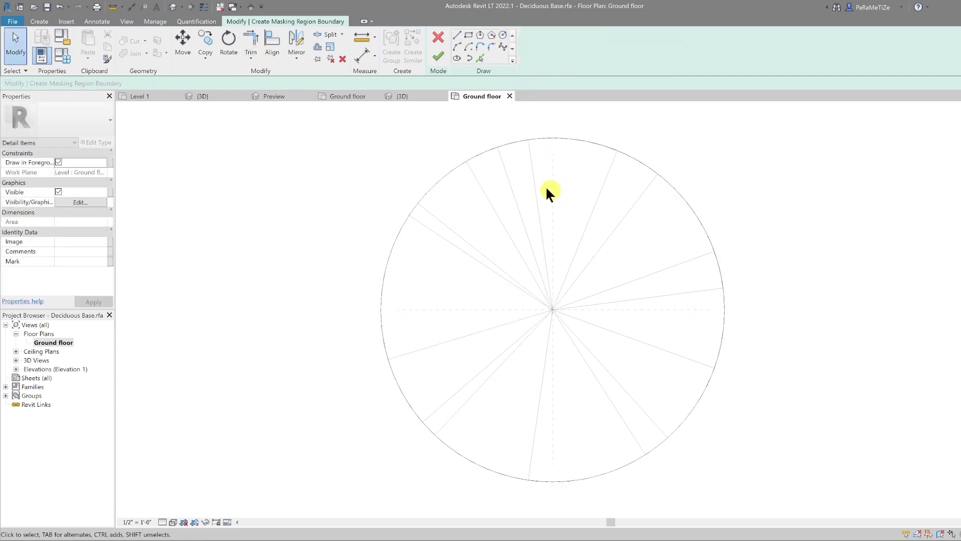
pyautogui.click(438, 56)
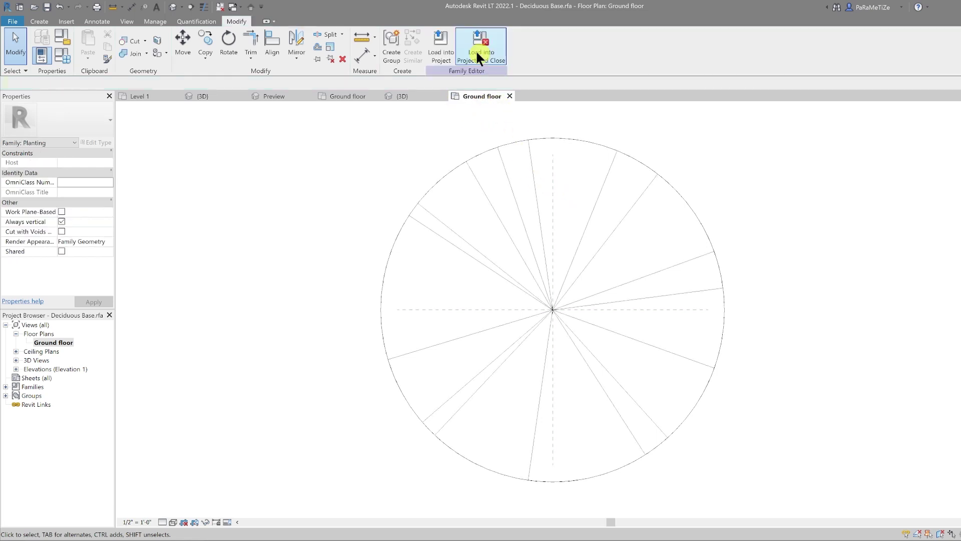
# Step: Load the edited base family into Planting_RPC_Tree_Deciduous.rfa and load that tree family back into the project, overwriting the existing version and closing both
pyautogui.click(469, 47)
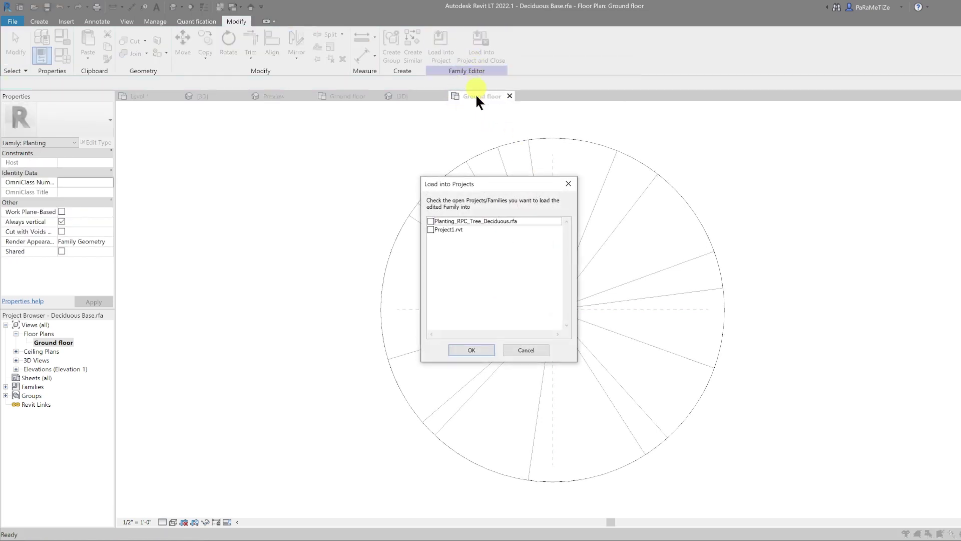
pyautogui.click(432, 221)
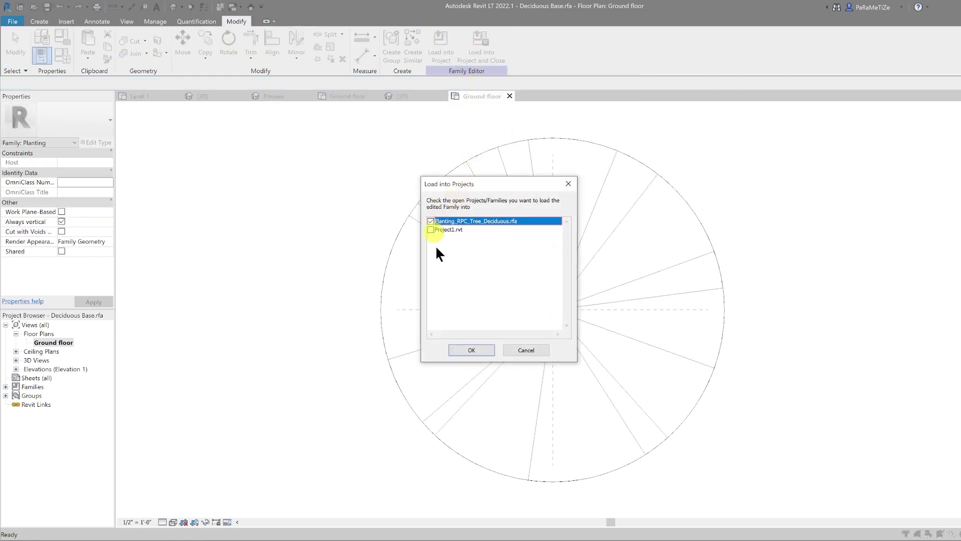
pyautogui.click(475, 346)
pyautogui.click(476, 51)
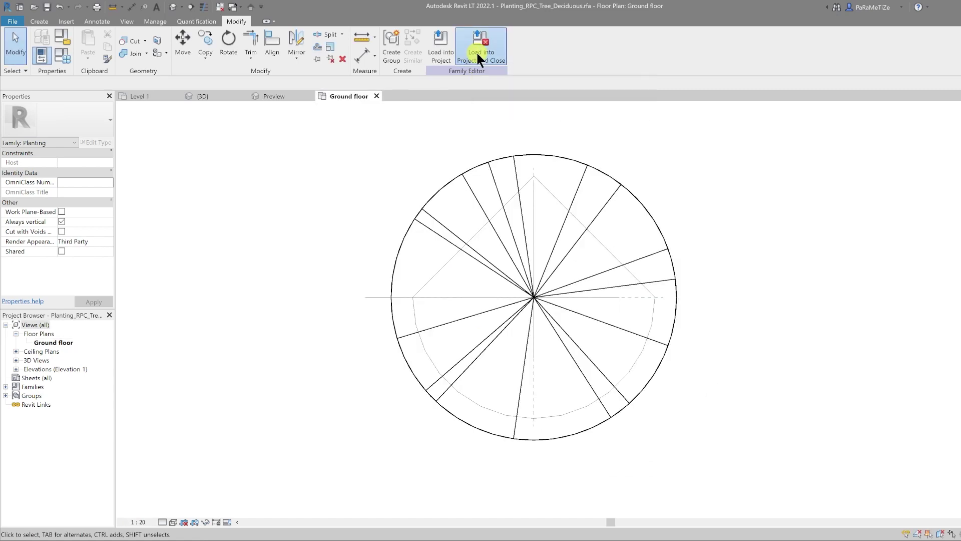
pyautogui.click(483, 281)
pyautogui.click(500, 253)
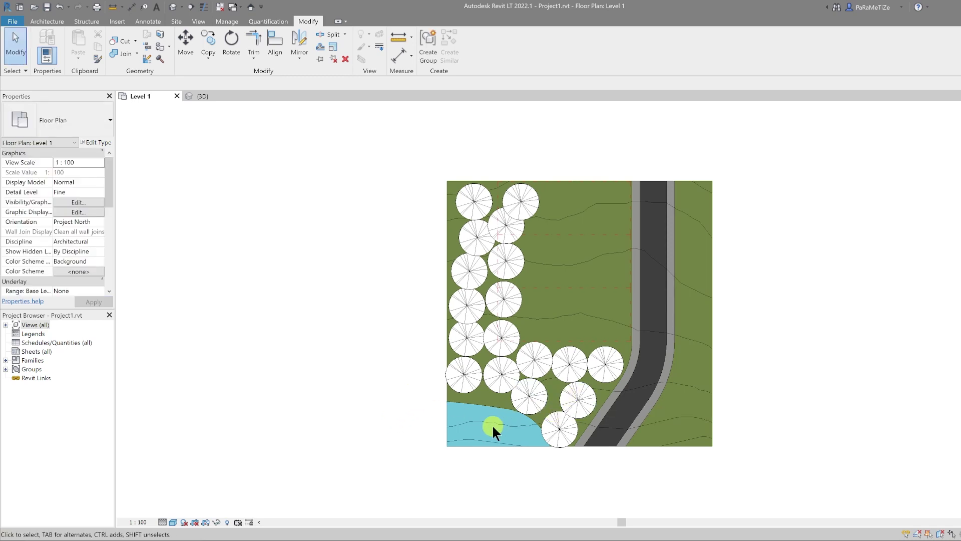
# Step: Override the Planting category's surface transparency to 80 in the Level 1 plan's visibility/graphics settings
pyautogui.click(78, 202)
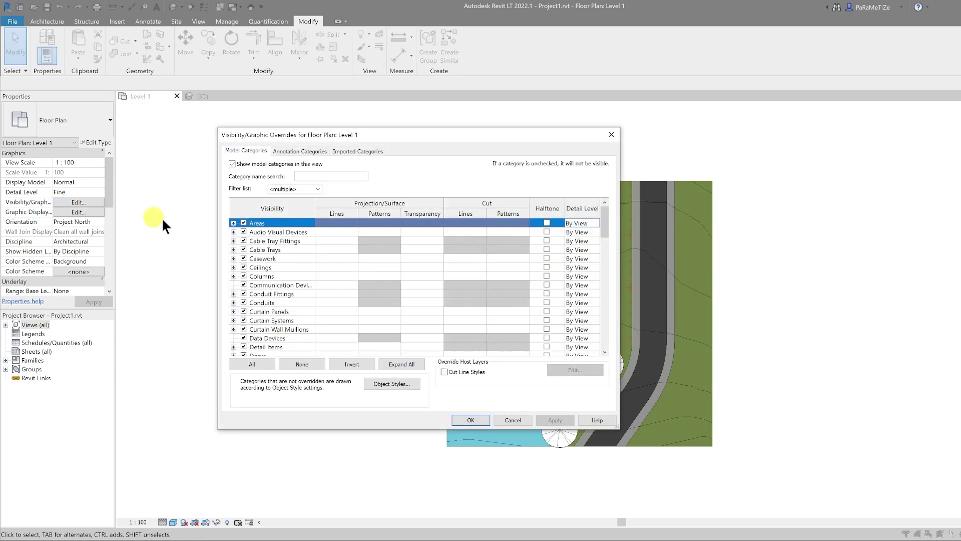
pyautogui.click(274, 310)
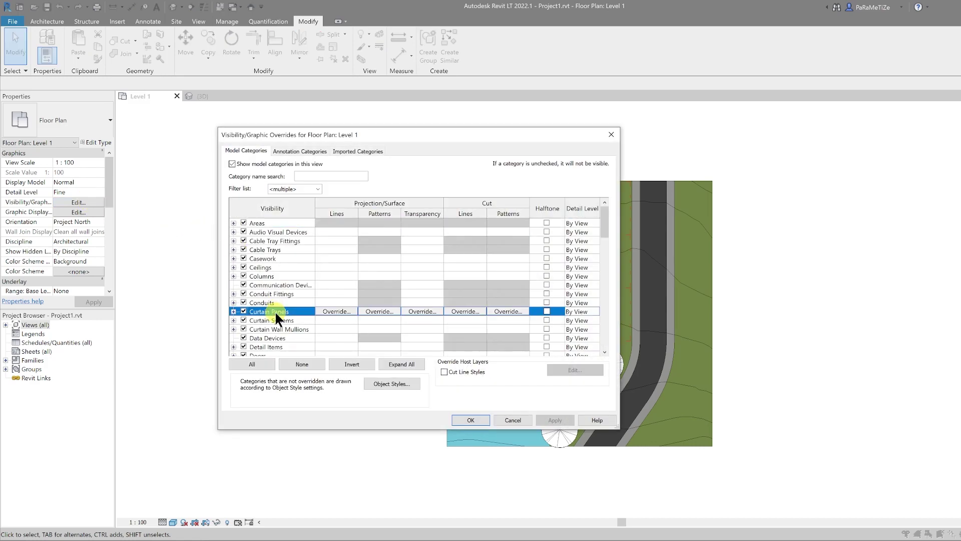
pyautogui.scroll(-10, 275, 311)
pyautogui.click(283, 350)
pyautogui.scroll(-1, 300, 326)
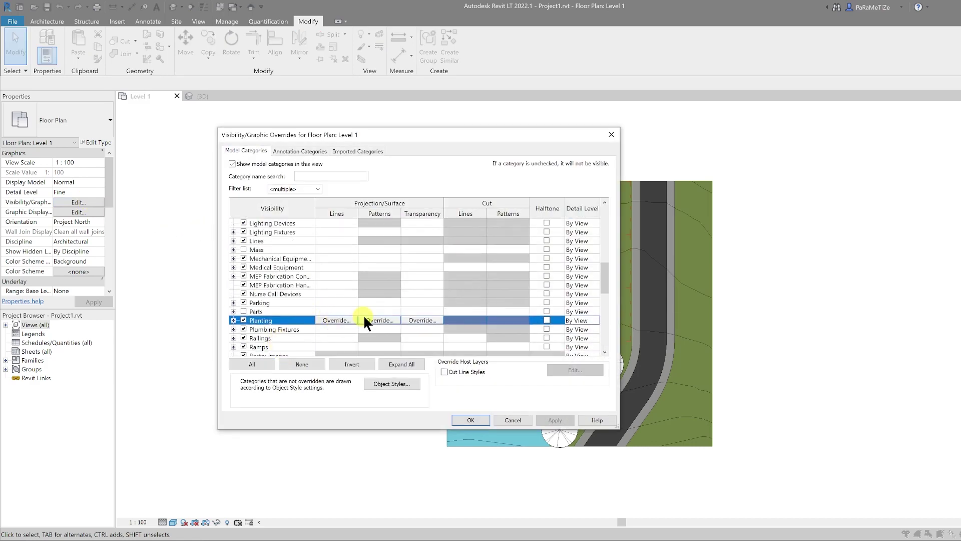
pyautogui.click(413, 320)
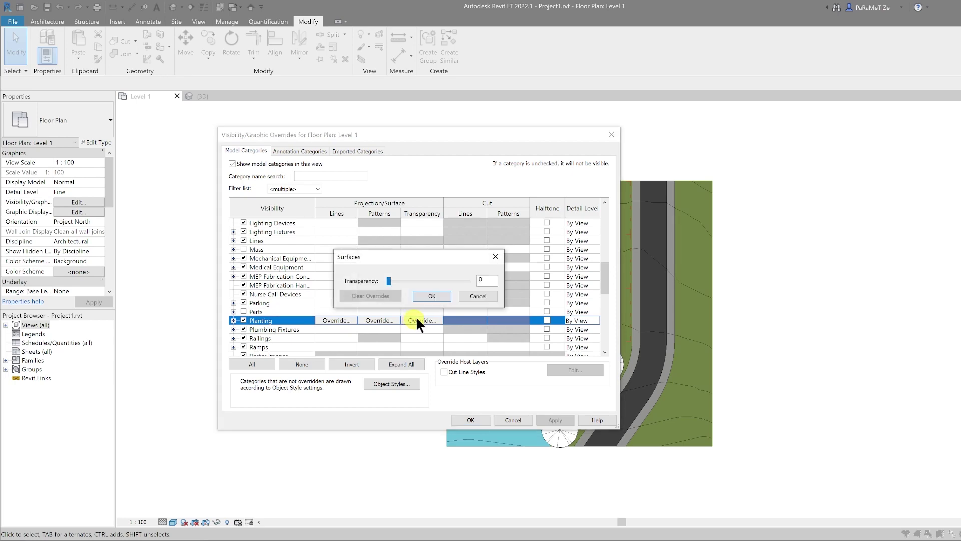
pyautogui.click(460, 277)
pyautogui.doubleClick(483, 280)
pyautogui.write('80')
pyautogui.click(438, 294)
pyautogui.click(470, 419)
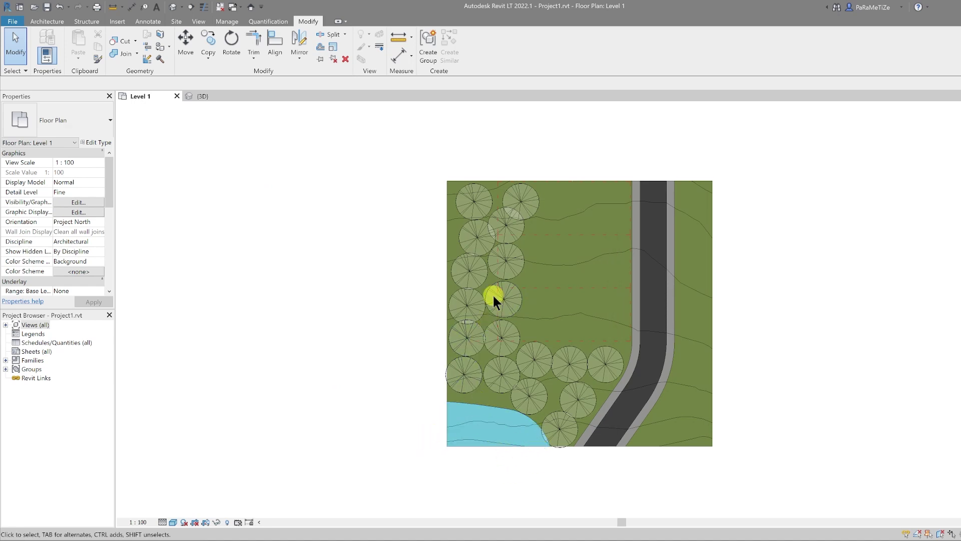
# Step: Shift the northernmost tree of the second column slightly to the northwest
pyautogui.click(519, 201)
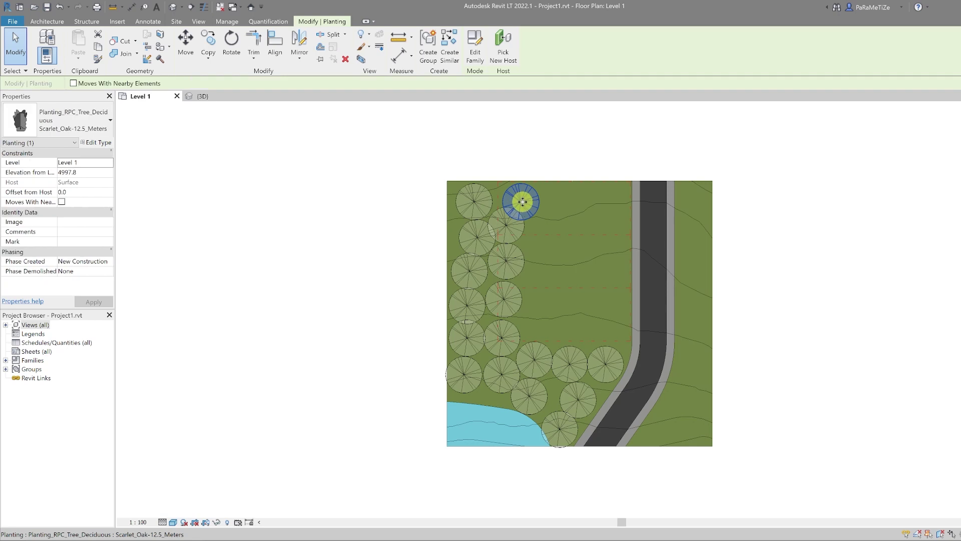
pyautogui.click(639, 490)
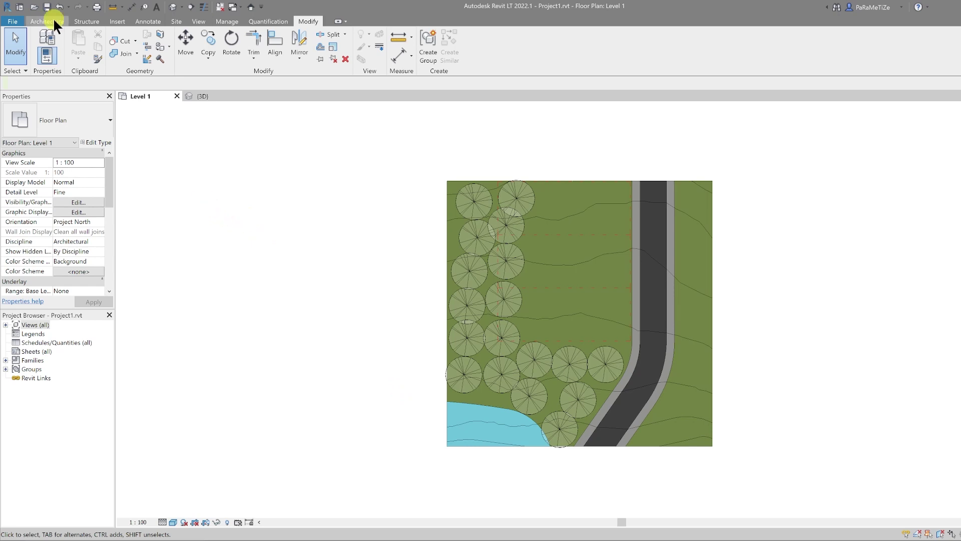
# Step: Start a new site component and browse the family library to the Accessories folder inside Site
pyautogui.click(181, 20)
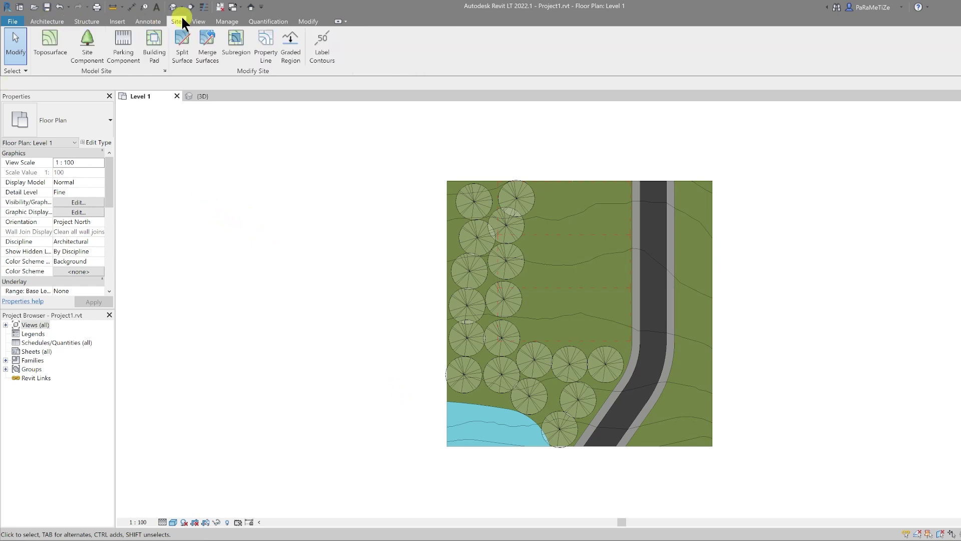
pyautogui.click(89, 45)
pyautogui.click(476, 54)
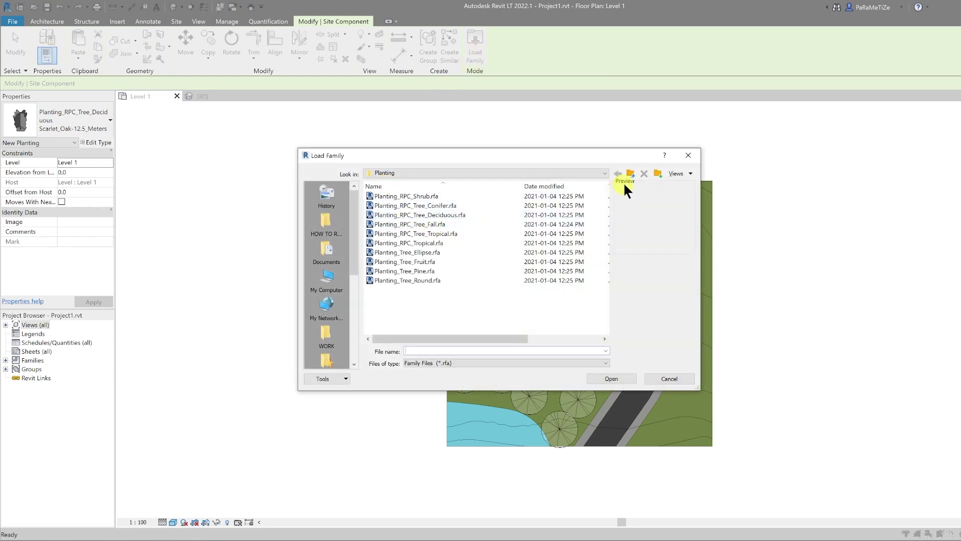
pyautogui.click(631, 174)
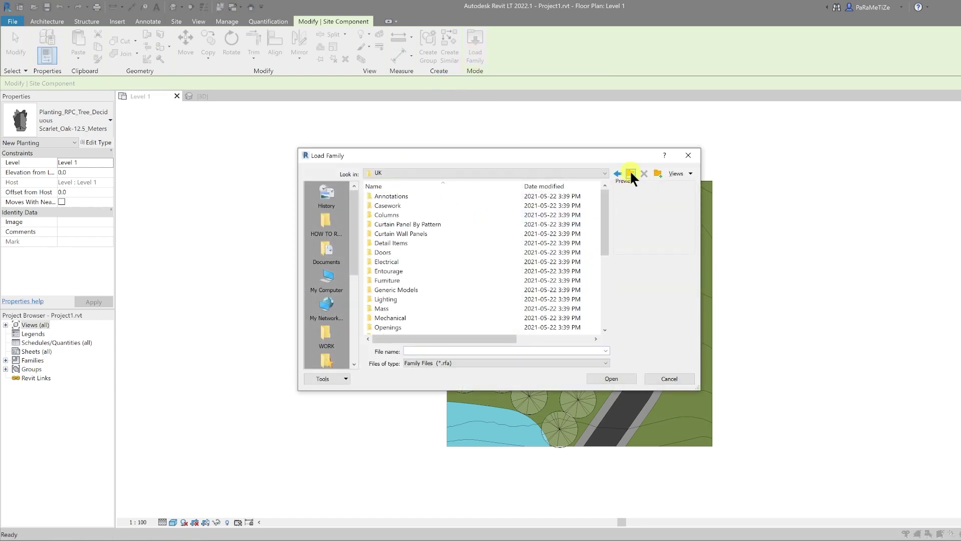
pyautogui.scroll(-3, 457, 246)
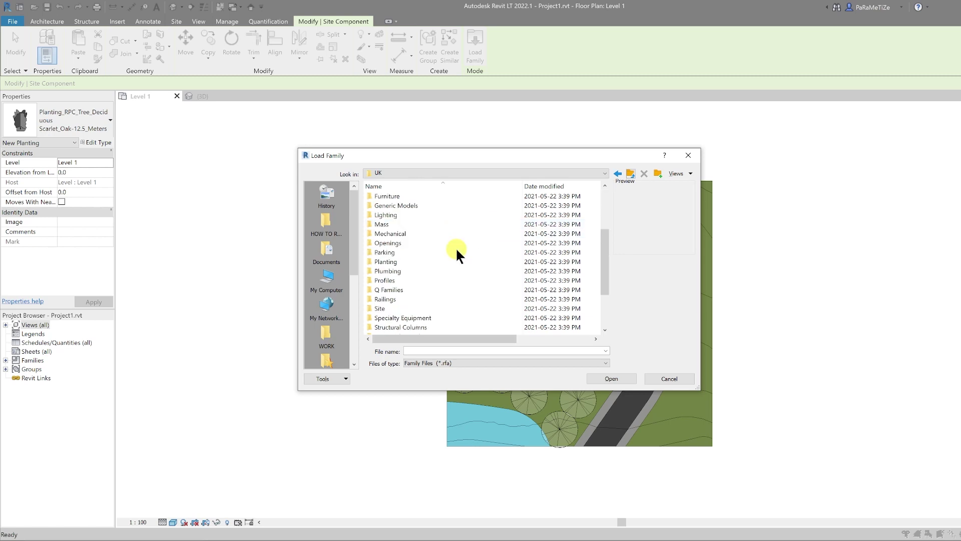
pyautogui.scroll(-1, 446, 253)
pyautogui.click(388, 280)
pyautogui.doubleClick(388, 279)
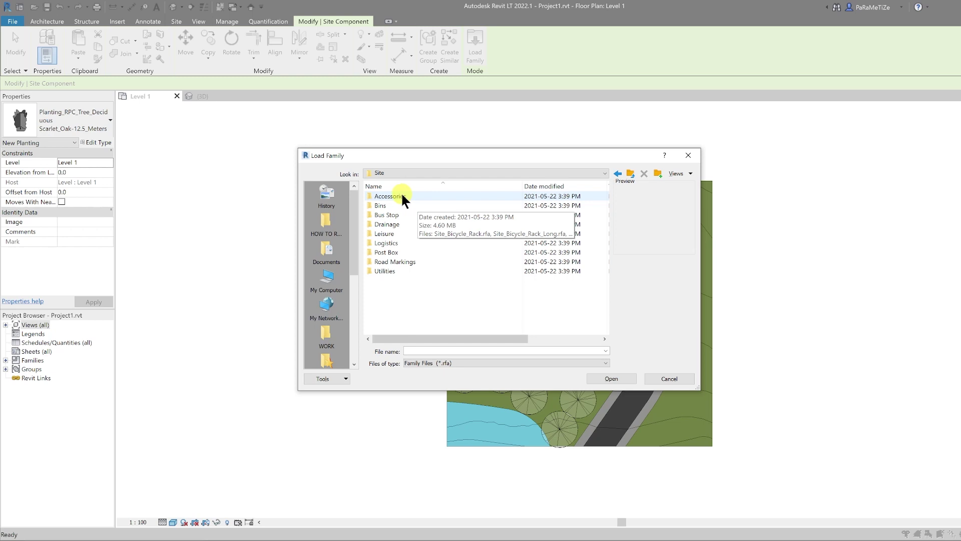
pyautogui.doubleClick(402, 196)
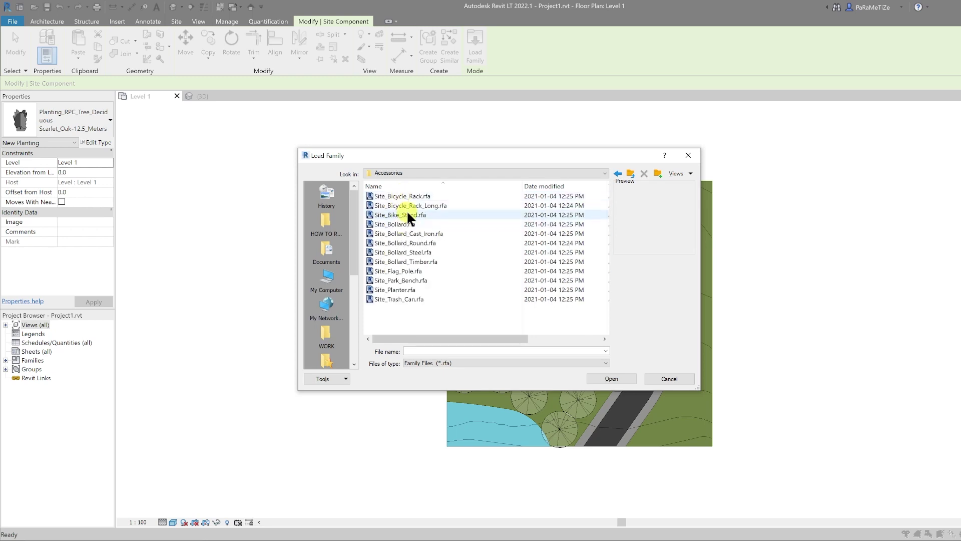
# Step: Preview the bike stand, bollard and flag pole families, and load Site_Park_Bench.rfa for placement
pyautogui.click(406, 216)
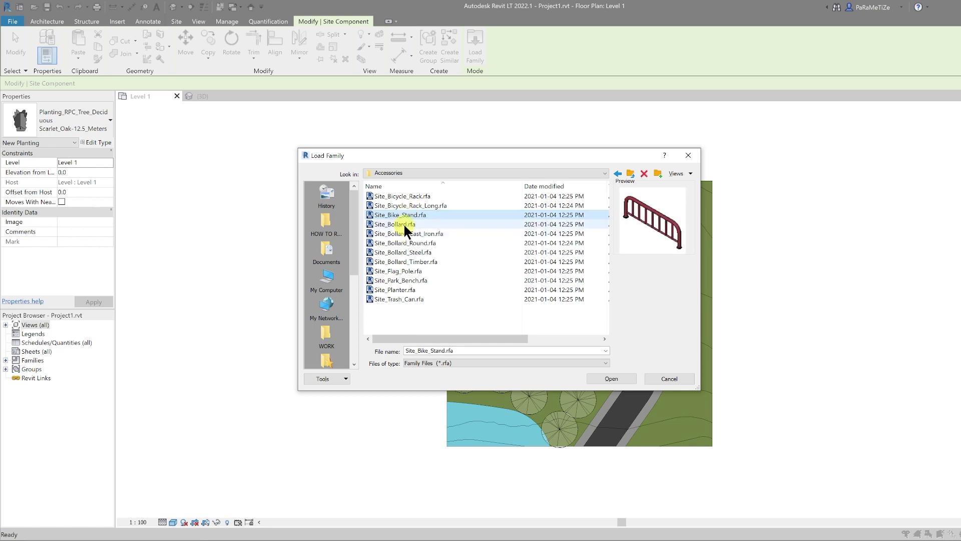
pyautogui.click(403, 224)
pyautogui.click(401, 232)
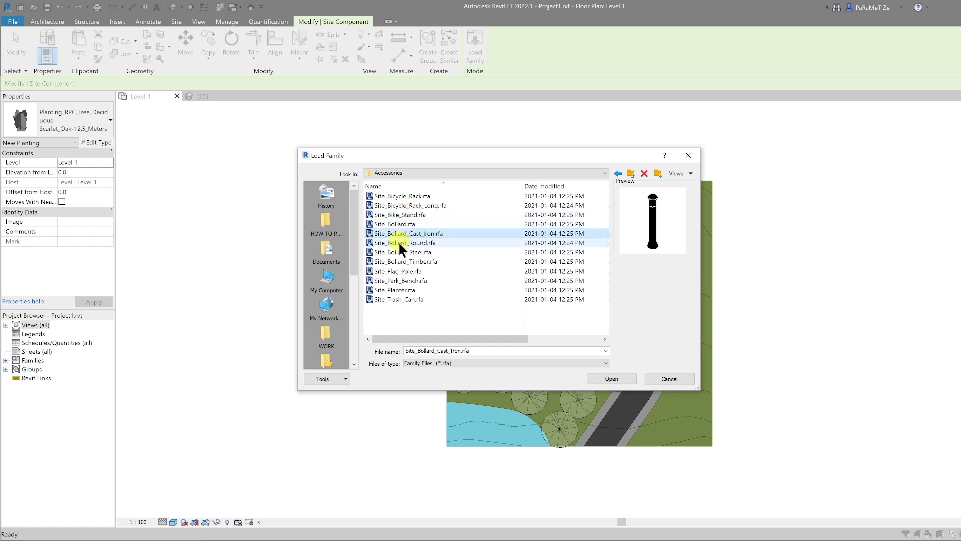
pyautogui.click(401, 261)
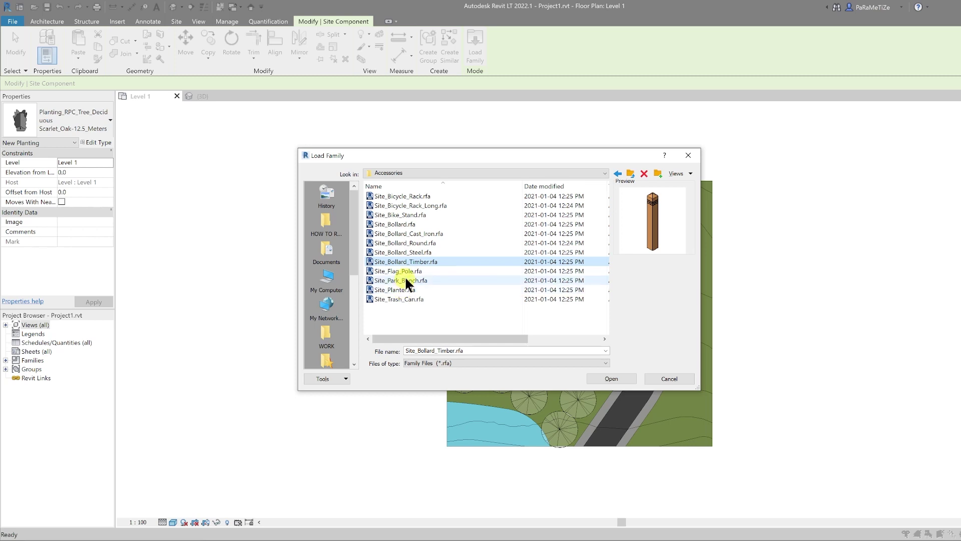
pyautogui.click(406, 270)
pyautogui.click(406, 281)
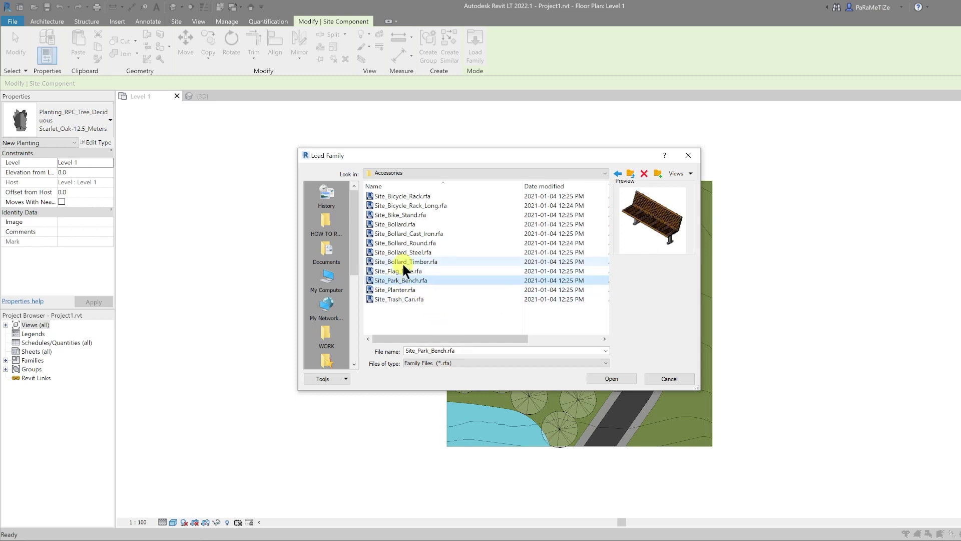
pyautogui.click(615, 377)
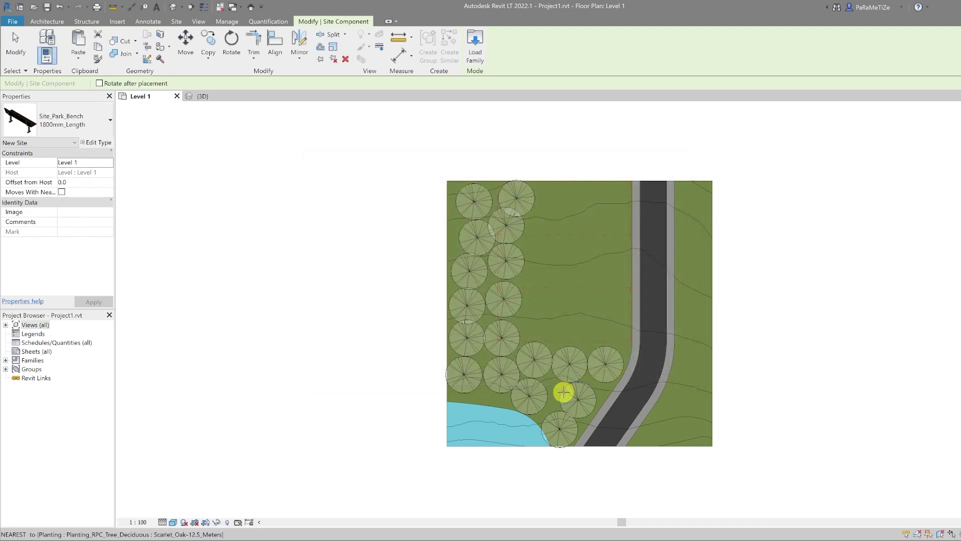
# Step: Place two 1800mm_Length park benches between the trees and the pond's north edge
pyautogui.scroll(4, 564, 391)
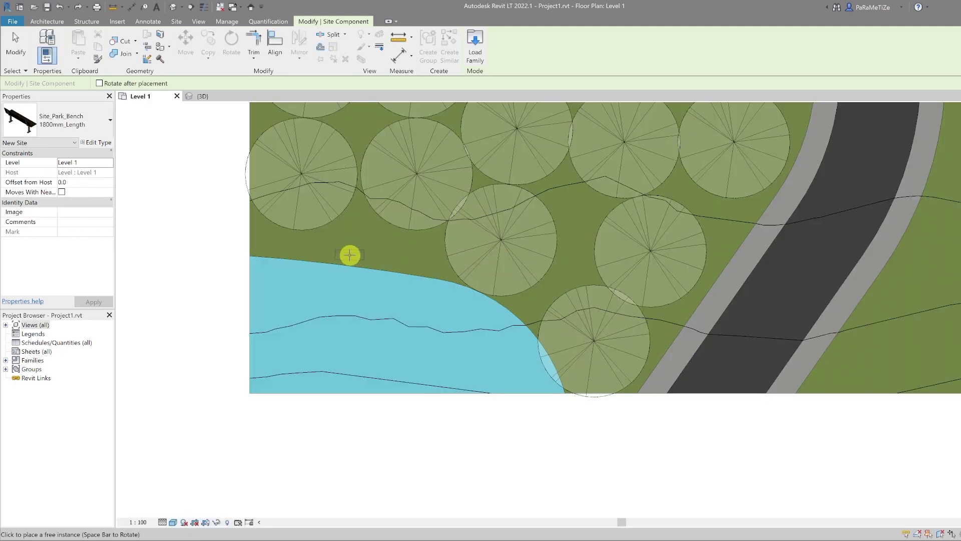
pyautogui.click(302, 241)
pyautogui.click(415, 261)
pyautogui.press('Escape')
pyautogui.press('Escape')
pyautogui.scroll(-3, 489, 481)
pyautogui.scroll(-1, 485, 476)
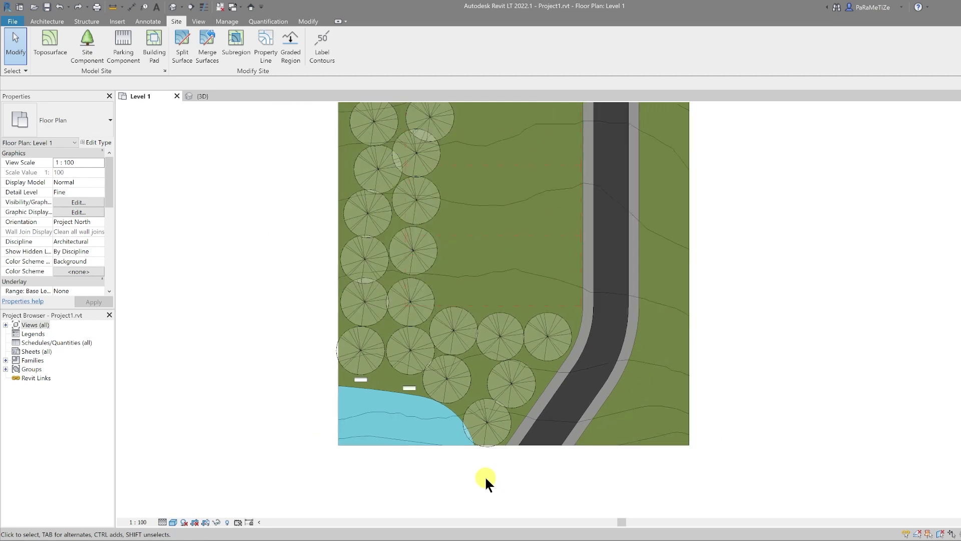
# Step: Compare the bollard families in the Accessories folder and load Site_Bollard_Steel.rfa as a site component
pyautogui.scroll(1, 462, 440)
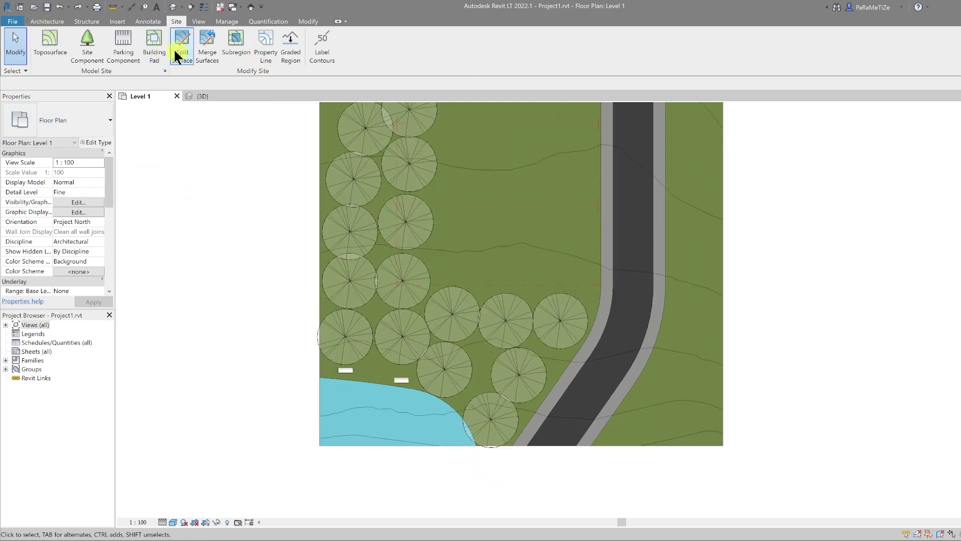
pyautogui.click(86, 53)
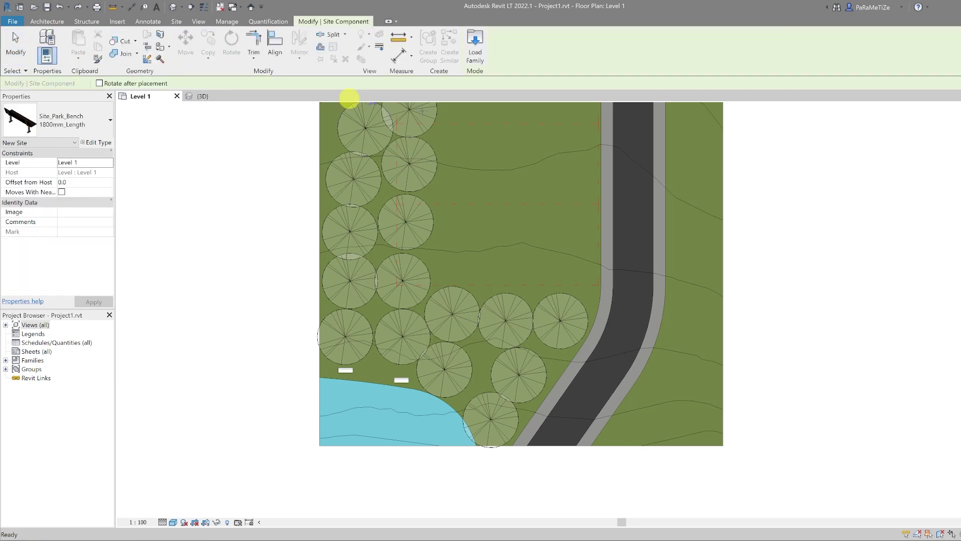
pyautogui.click(473, 52)
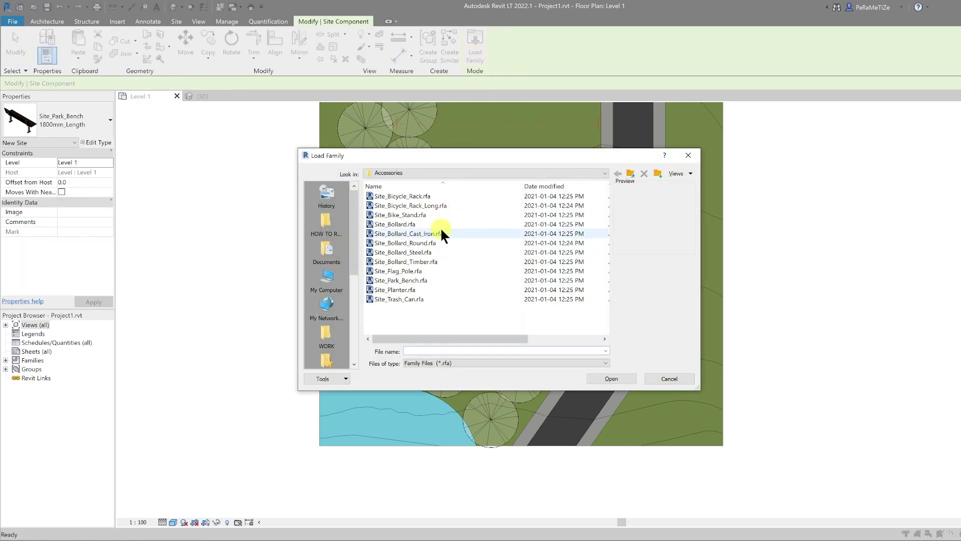
pyautogui.click(429, 236)
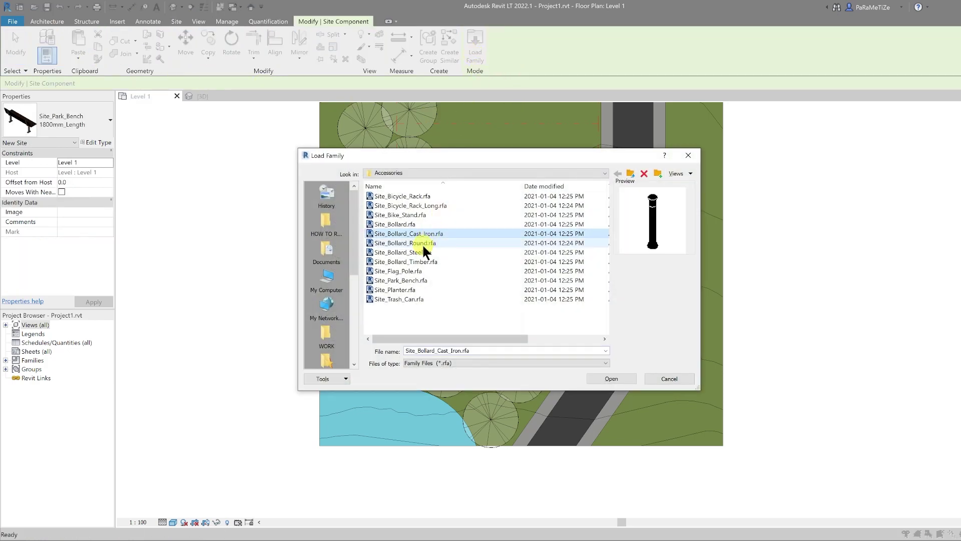
pyautogui.click(422, 243)
pyautogui.click(423, 251)
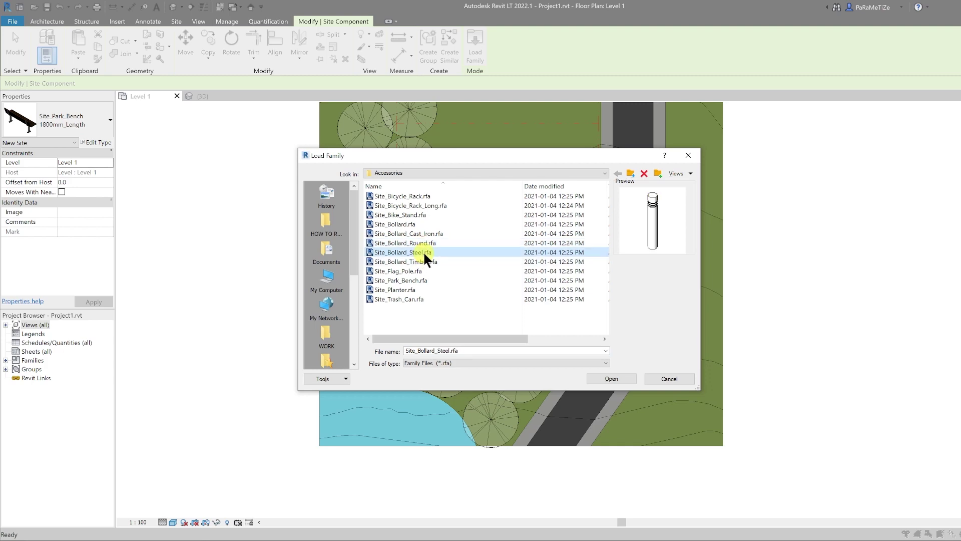
pyautogui.click(625, 380)
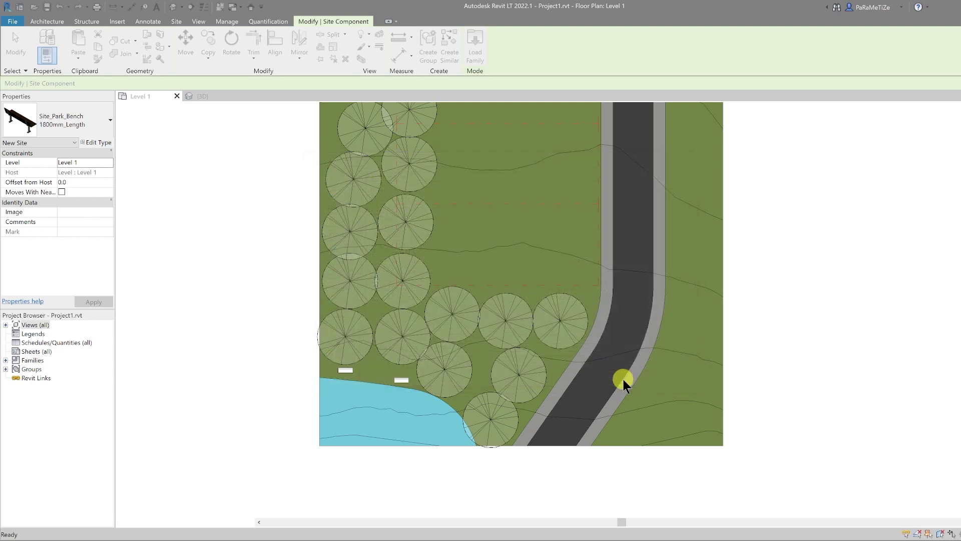
# Step: Place a row of 150_Diameter-1000mm_Height steel bollards along the road's west kerb, starting from the site's south edge
pyautogui.scroll(5, 547, 427)
pyautogui.click(547, 428)
pyautogui.click(583, 374)
pyautogui.click(620, 328)
pyautogui.scroll(-3, 603, 294)
pyautogui.moveTo(603, 294); pyautogui.dragTo(571, 294, button='middle')
pyautogui.click(570, 294)
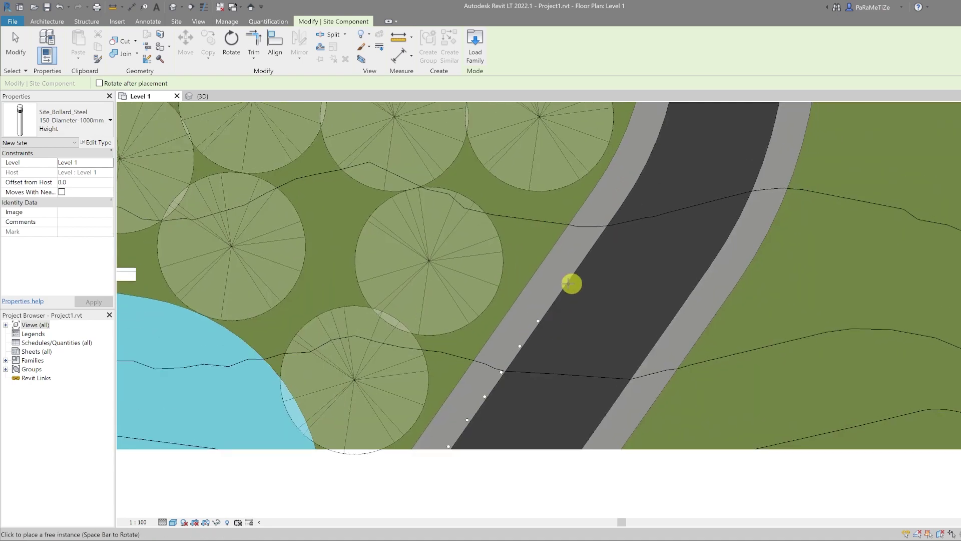
pyautogui.moveTo(580, 258); pyautogui.dragTo(571, 275, button='middle')
pyautogui.scroll(-5, 546, 329)
pyautogui.press('Escape')
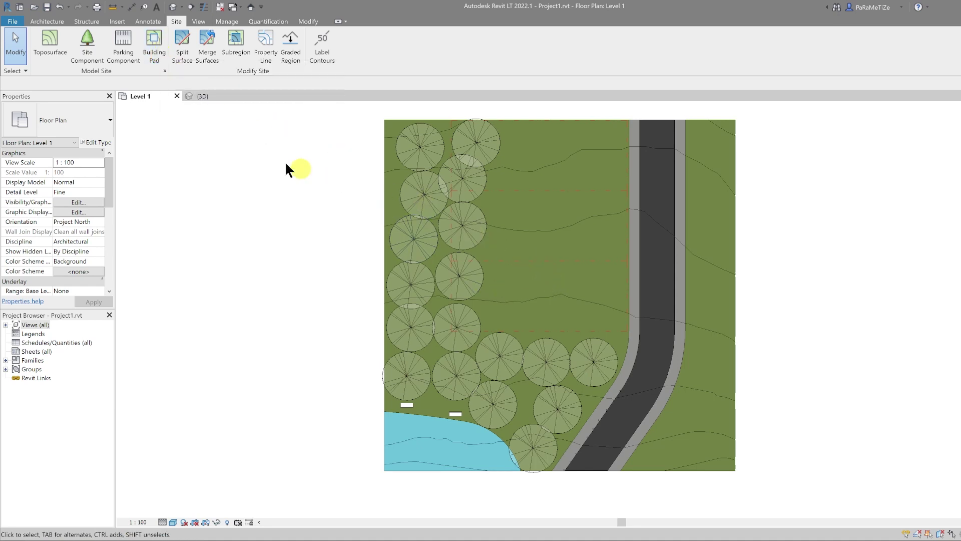
# Step: Create a rectangular building pad in the southernmost property plot, 15000 mm wide and 8000 mm deep
pyautogui.click(151, 49)
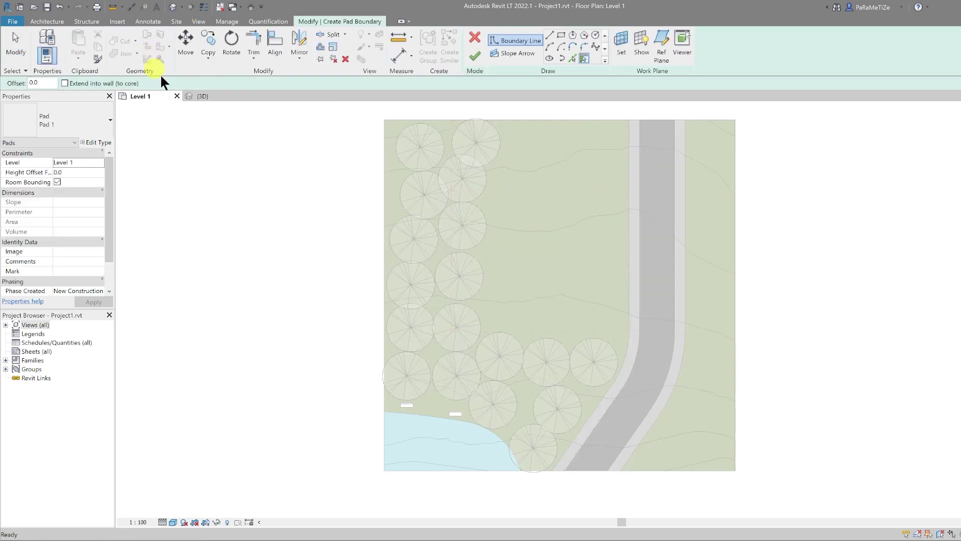
pyautogui.click(560, 36)
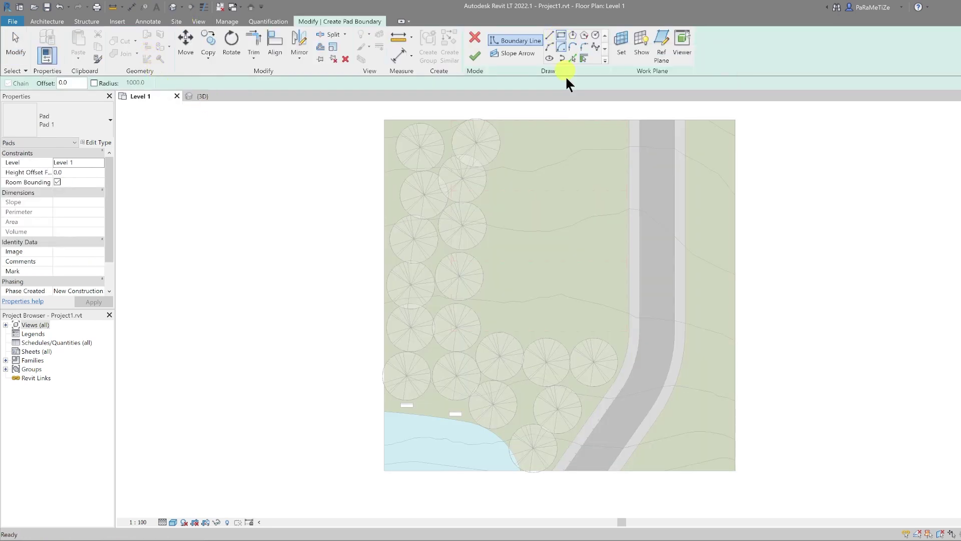
pyautogui.click(507, 267)
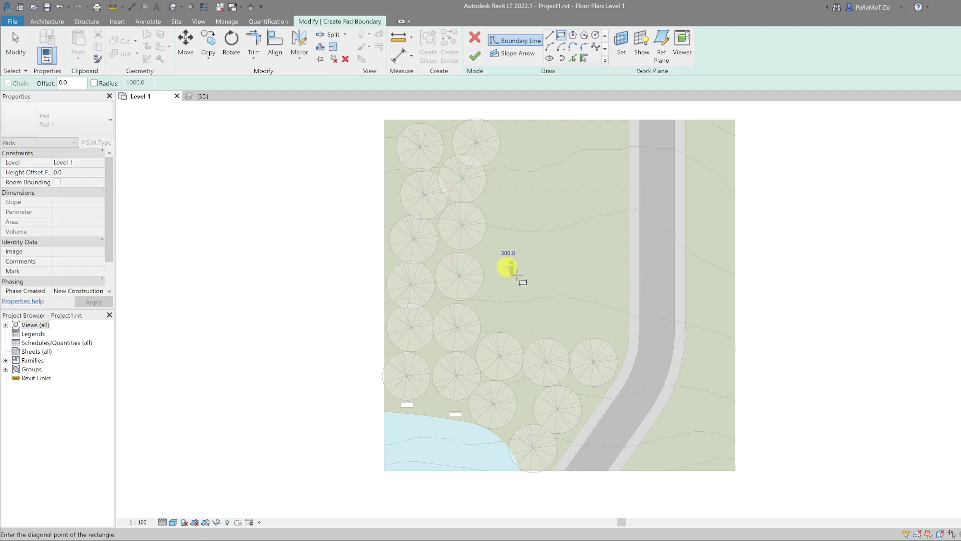
pyautogui.click(598, 325)
pyautogui.press('Escape')
pyautogui.click(562, 331)
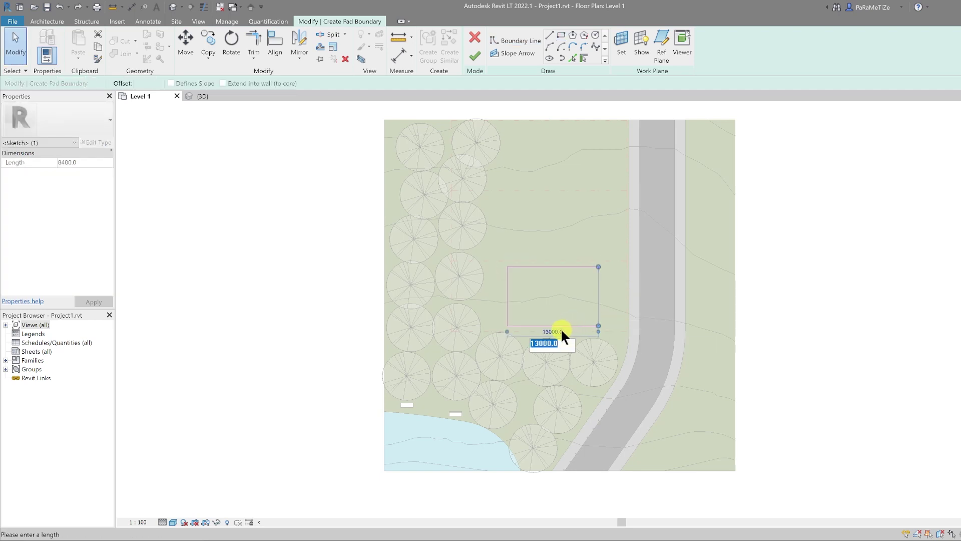
pyautogui.write('15000')
pyautogui.press('Return')
pyautogui.click(617, 298)
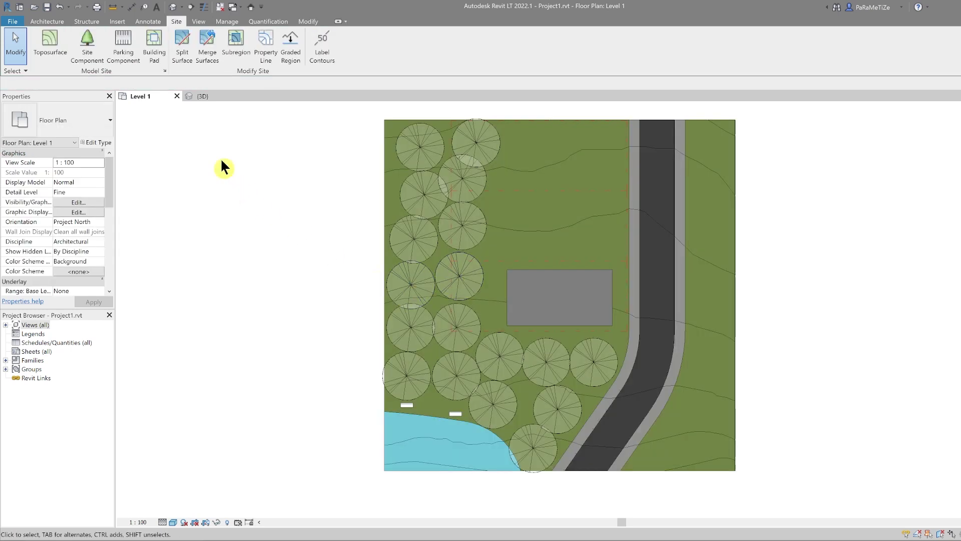
# Step: Show the site in the 3D view and hide the section box element there
pyautogui.click(215, 96)
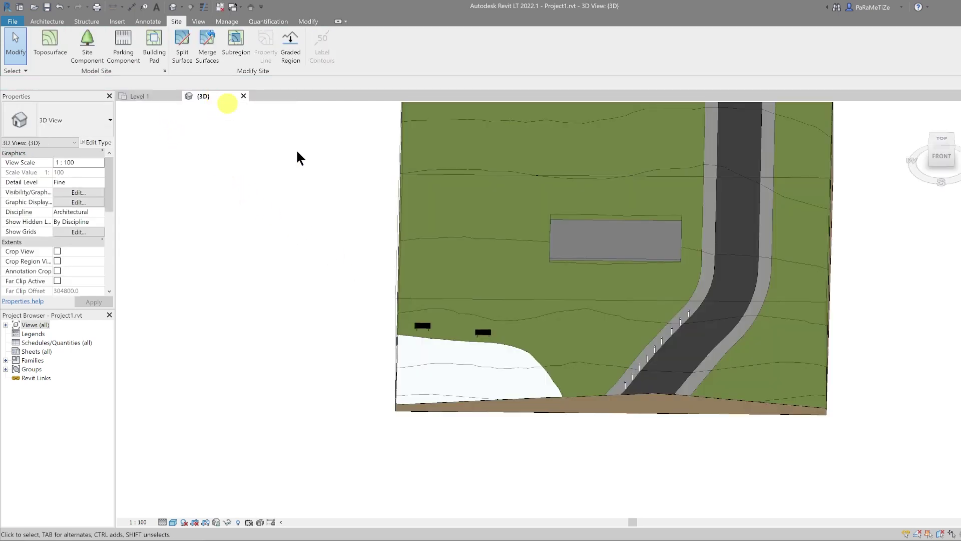
pyautogui.keyDown('shift'); pyautogui.moveTo(607, 330); pyautogui.dragTo(476, 278, button='middle'); pyautogui.keyUp('shift')
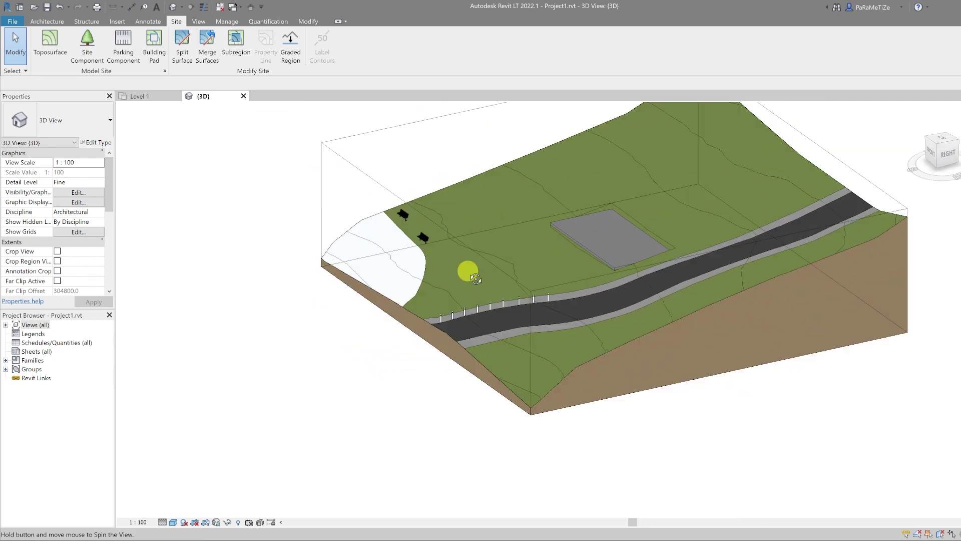
pyautogui.click(345, 159)
pyautogui.rightClick(345, 159)
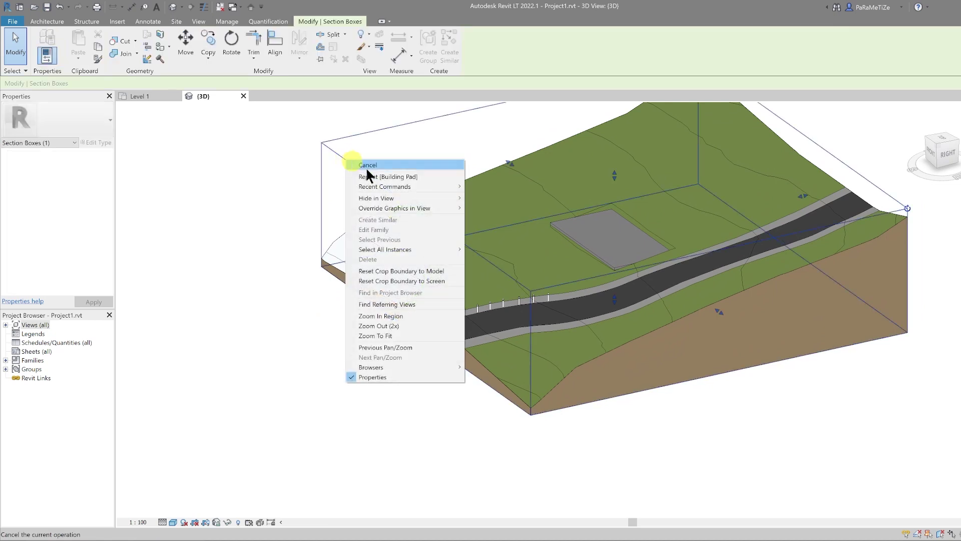
pyautogui.moveTo(436, 200)
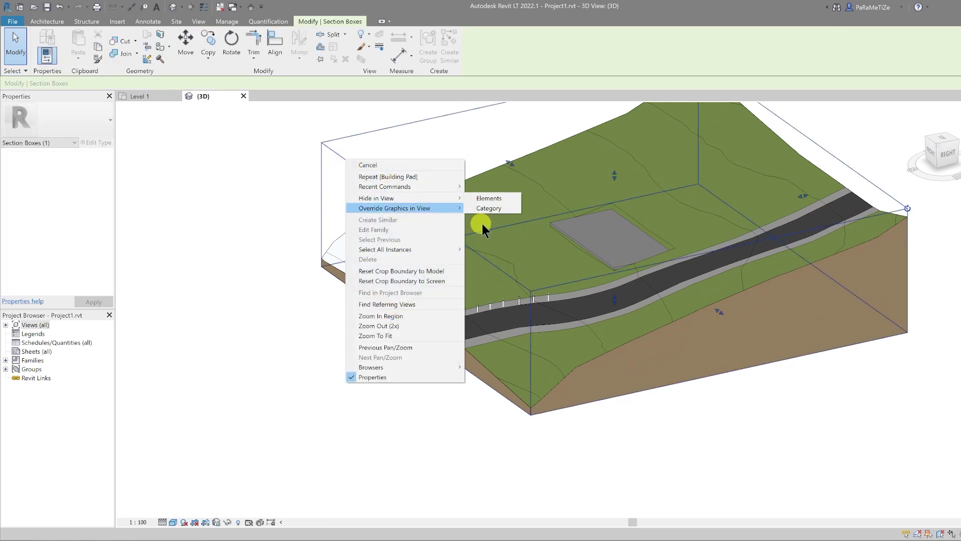
pyautogui.click(501, 198)
# Step: Set the building pad's height offset from level to -800 mm and check how it cuts into the slope
pyautogui.click(595, 304)
pyautogui.keyDown('shift'); pyautogui.moveTo(596, 305); pyautogui.dragTo(612, 270, button='middle'); pyautogui.keyUp('shift')
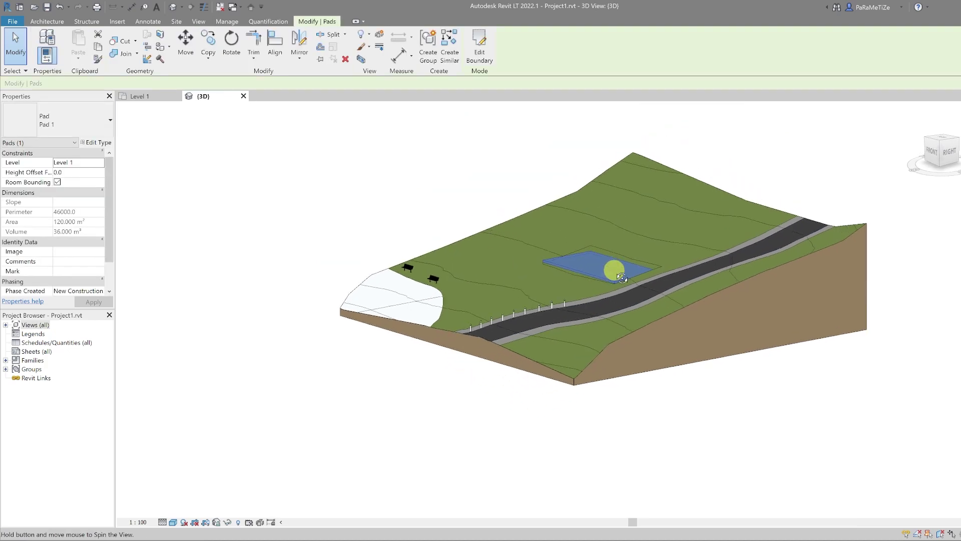
pyautogui.scroll(5, 561, 283)
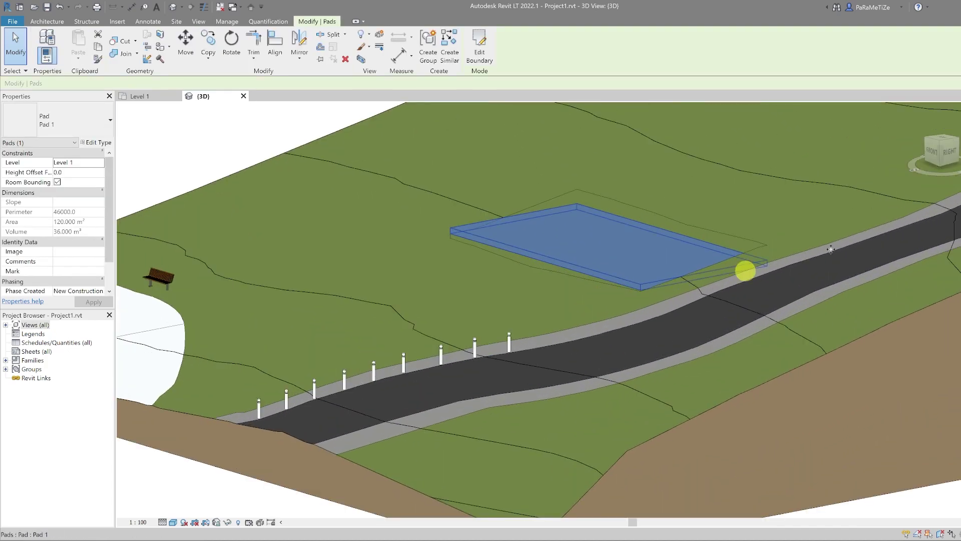
pyautogui.click(937, 156)
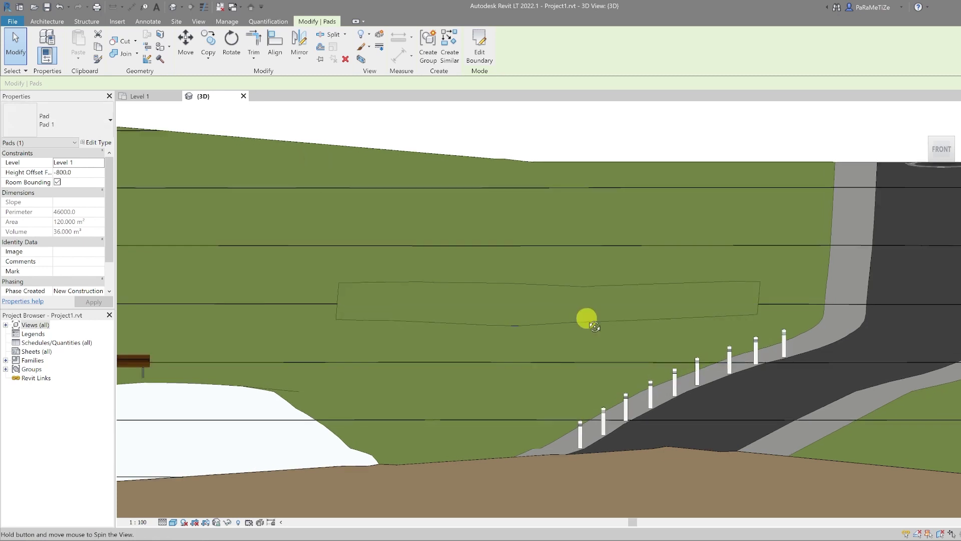
pyautogui.keyDown('shift'); pyautogui.moveTo(584, 318); pyautogui.dragTo(651, 393, button='middle'); pyautogui.keyUp('shift')
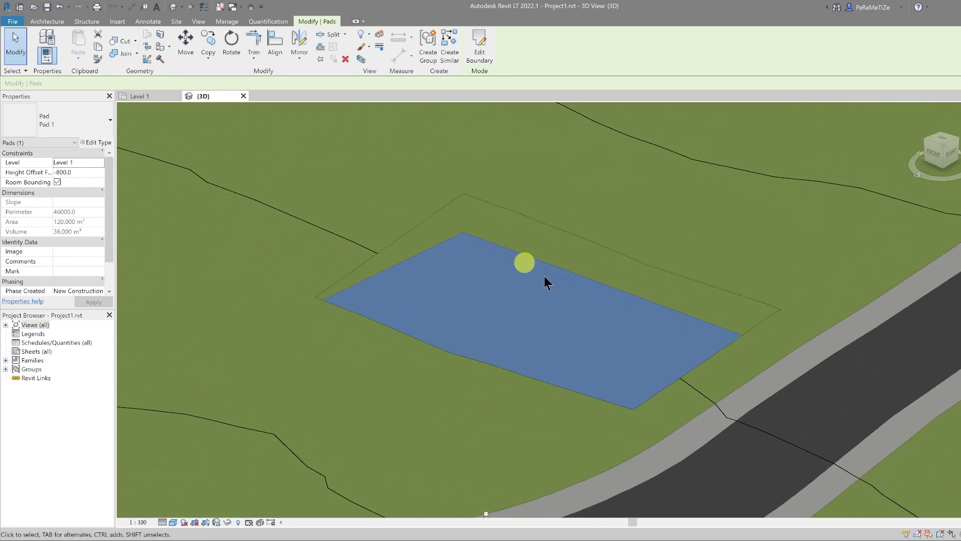
pyautogui.keyDown('shift'); pyautogui.moveTo(686, 348); pyautogui.dragTo(777, 395, button='middle'); pyautogui.keyUp('shift')
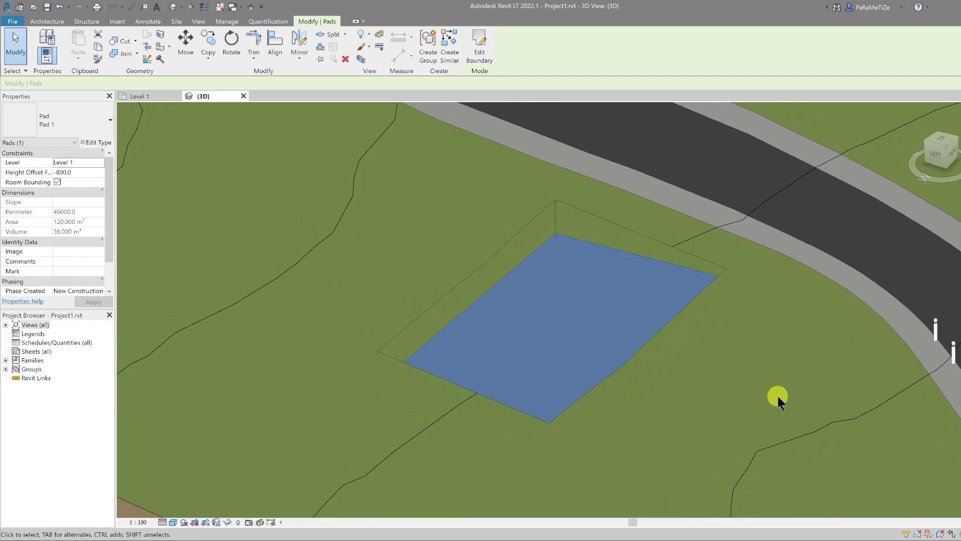
pyautogui.scroll(-5, 777, 395)
pyautogui.keyDown('shift'); pyautogui.moveTo(815, 393); pyautogui.dragTo(555, 389, button='middle'); pyautogui.keyUp('shift')
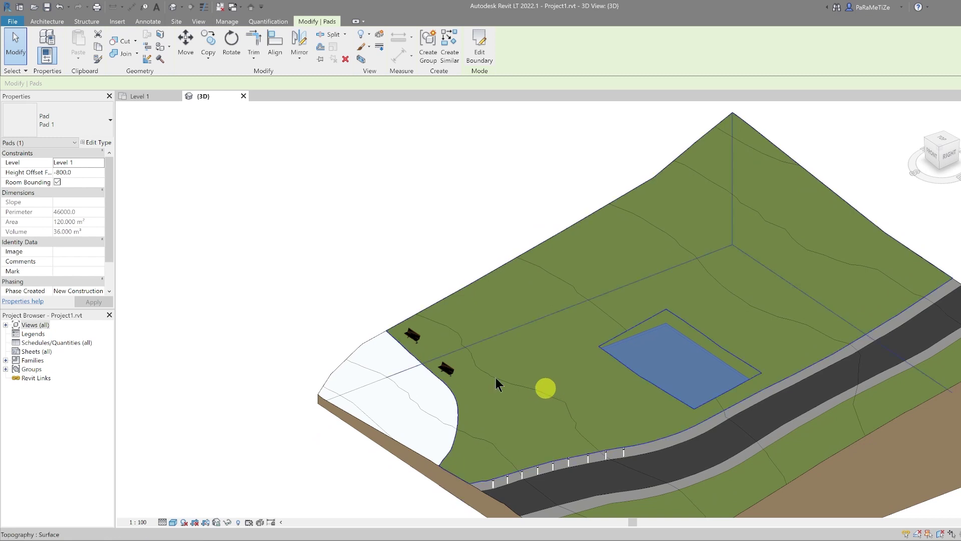
# Step: Copy the building pad twice northward in the Level 1 plan, placing one copy in each of the other two plots
pyautogui.click(143, 96)
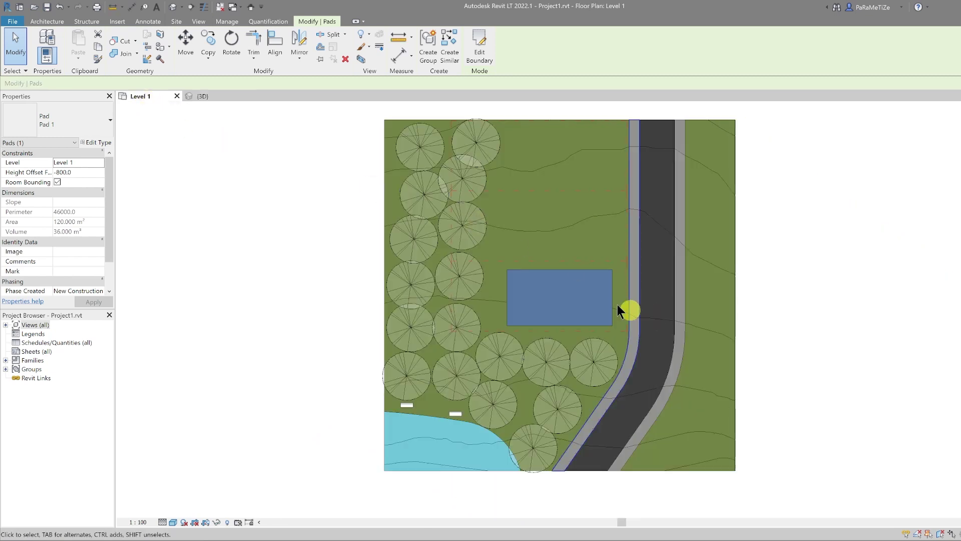
pyautogui.click(208, 39)
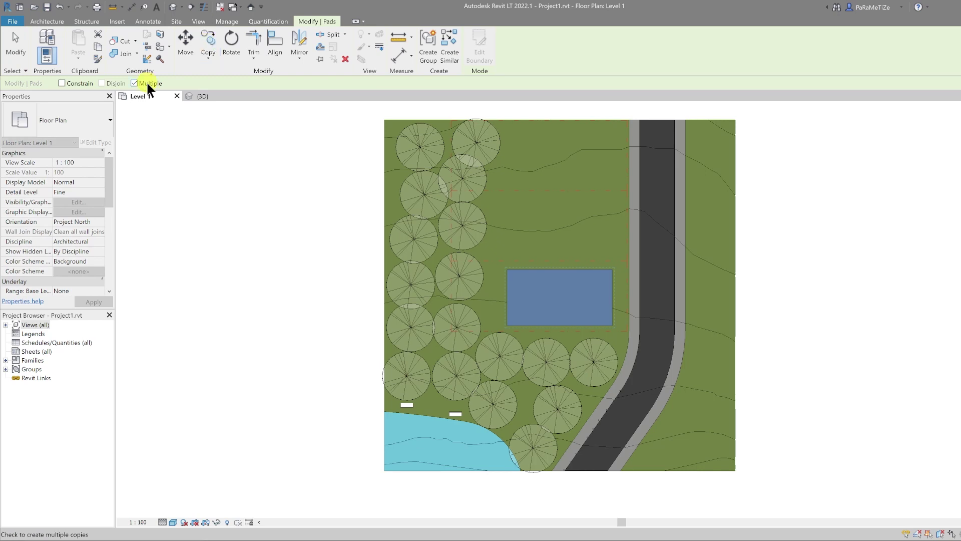
pyautogui.click(625, 330)
pyautogui.click(626, 260)
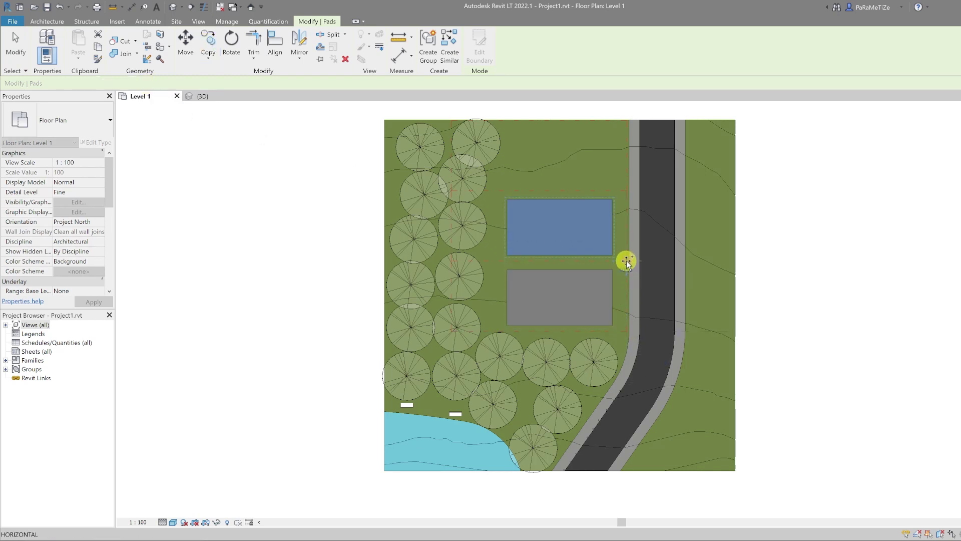
pyautogui.click(626, 190)
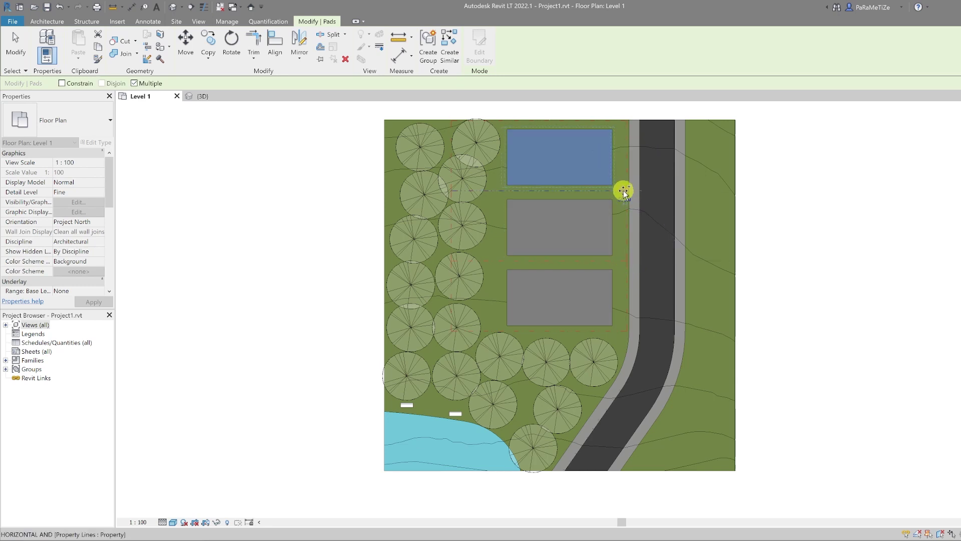
pyautogui.press('Escape')
pyautogui.press('Escape')
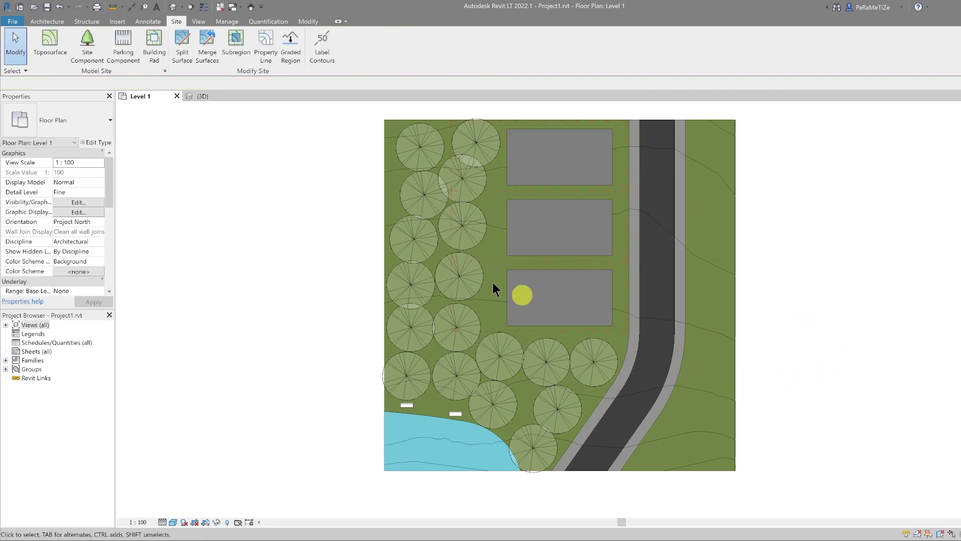
# Step: Set the middle building pad's height offset to 1200 mm in the 3D view
pyautogui.click(201, 95)
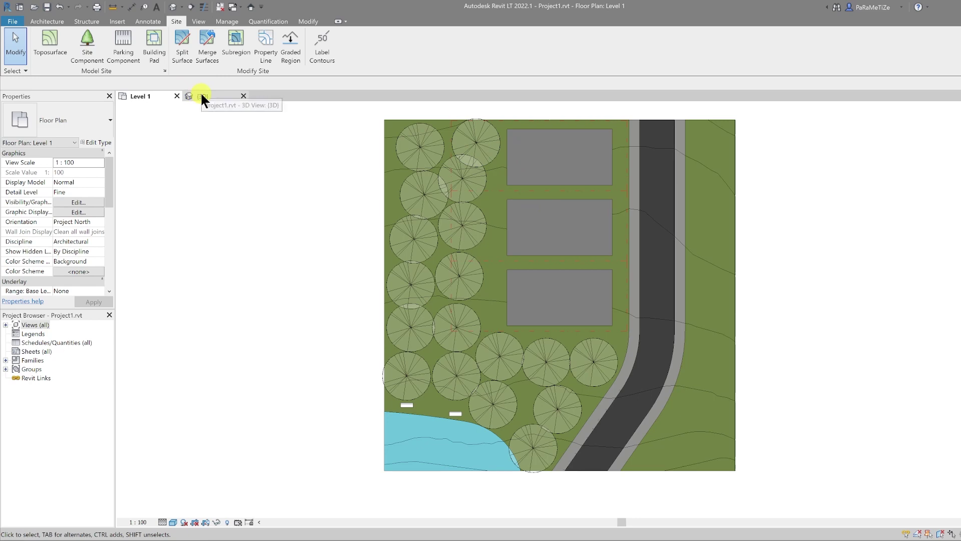
pyautogui.click(748, 334)
pyautogui.click(75, 172)
pyautogui.write('1200')
pyautogui.moveTo(937, 150); pyautogui.dragTo(925, 195)
pyautogui.keyDown('shift'); pyautogui.moveTo(924, 194); pyautogui.dragTo(768, 251, button='middle'); pyautogui.keyUp('shift')
# Step: Set the northernmost building pad's height offset to 2880 mm and view all three pads on the slope
pyautogui.hotkey('ctrl', 'z')
pyautogui.click(768, 250)
pyautogui.click(84, 171)
pyautogui.write('3000')
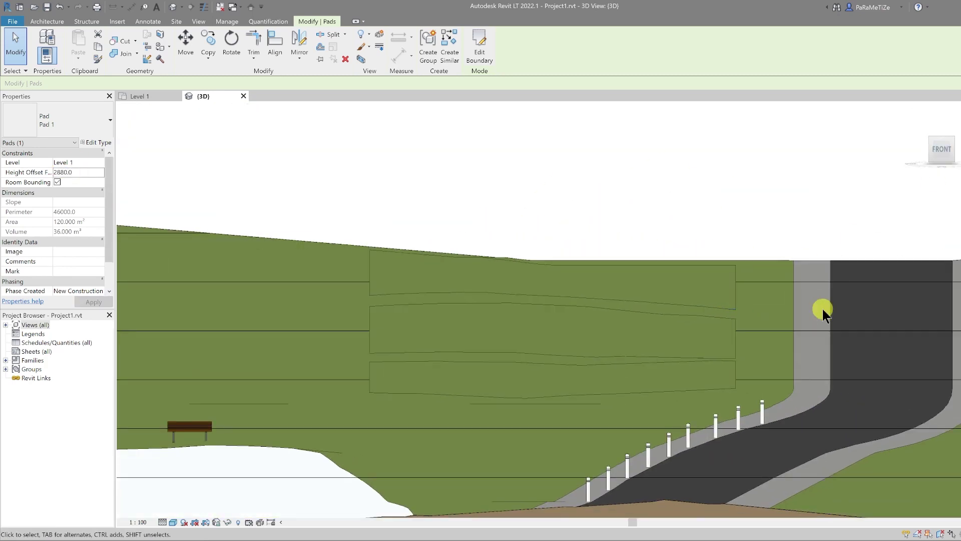
pyautogui.keyDown('shift'); pyautogui.moveTo(847, 286); pyautogui.dragTo(654, 326, button='middle'); pyautogui.keyUp('shift')
pyautogui.middleClick(655, 327)
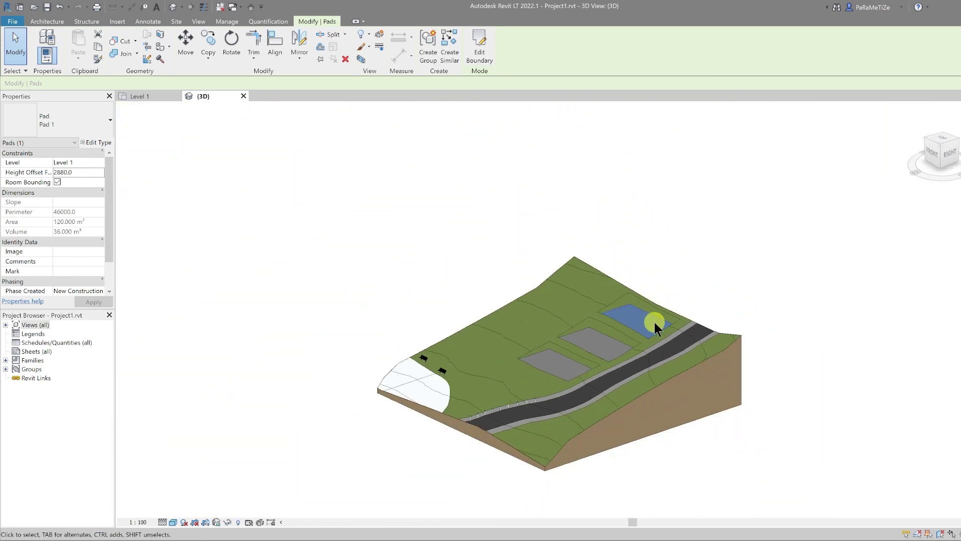
pyautogui.click(318, 227)
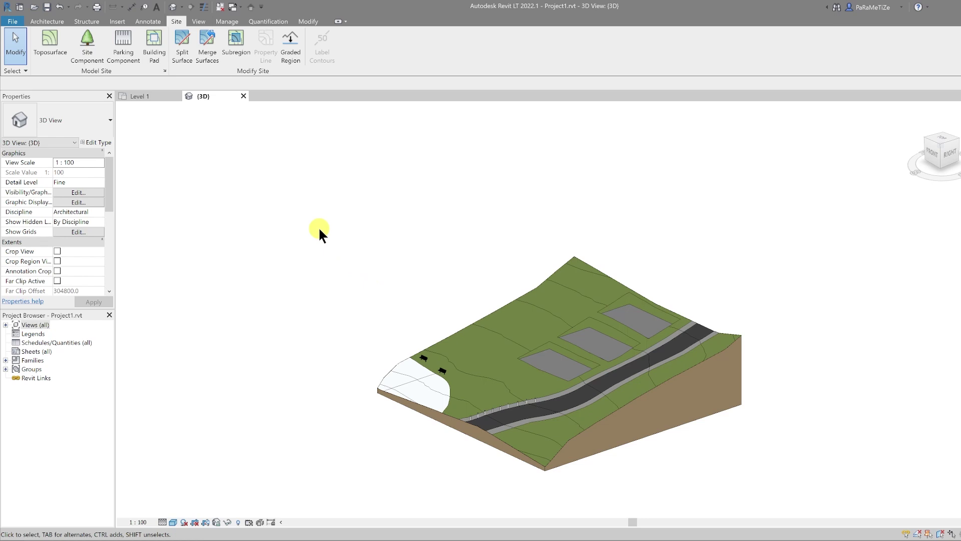
# Step: Label the contours in the Level 1 plan along a vertical line through the strip east of the road, spanning the whole site
pyautogui.click(137, 94)
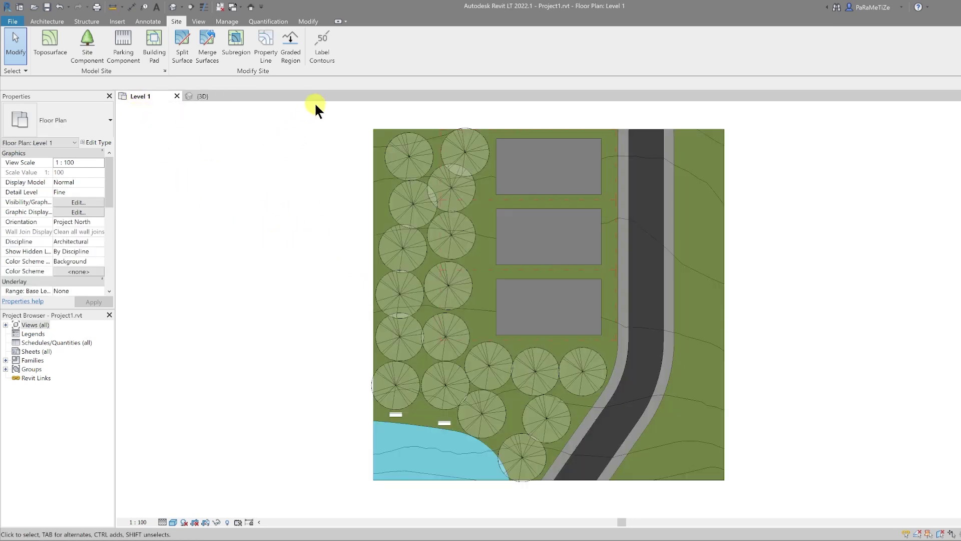
pyautogui.click(325, 45)
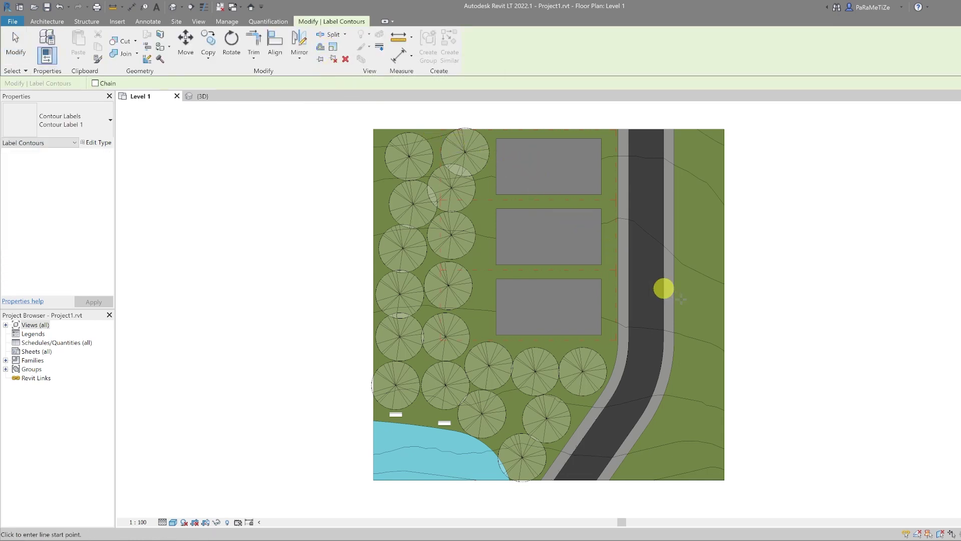
pyautogui.click(704, 483)
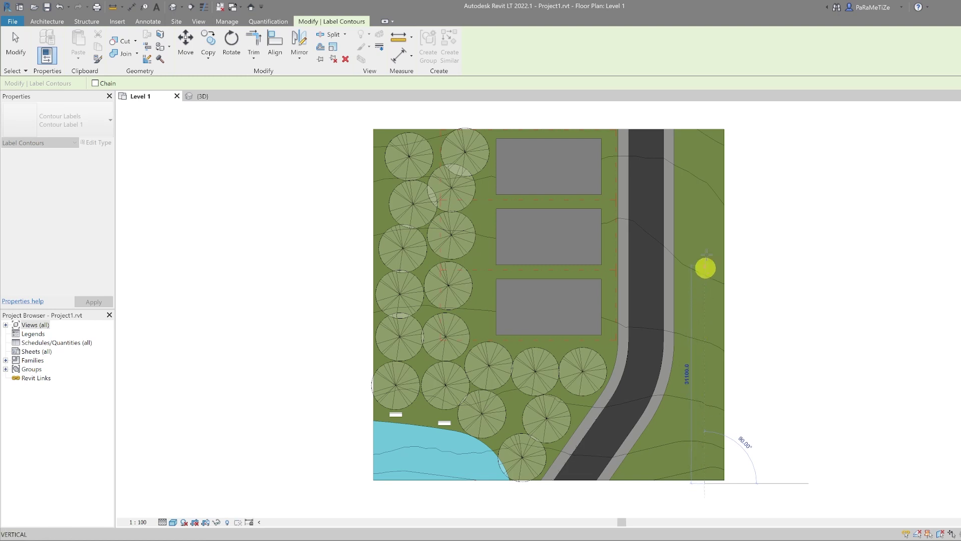
pyautogui.click(701, 120)
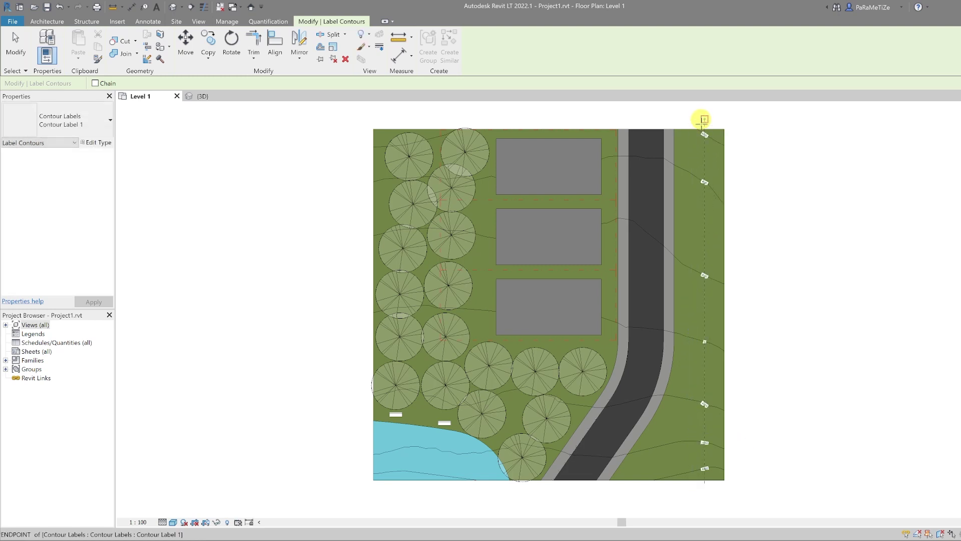
pyautogui.scroll(3, 709, 199)
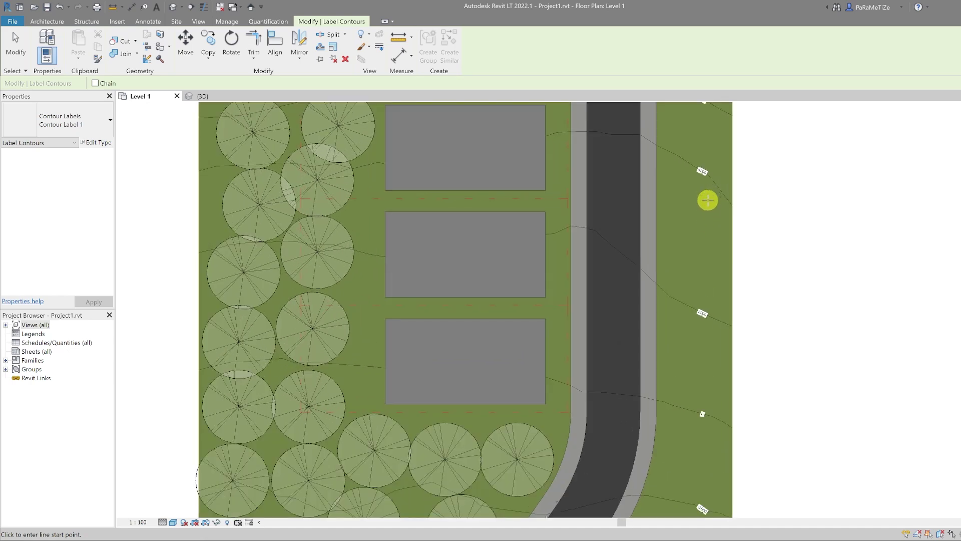
pyautogui.scroll(-3, 709, 200)
pyautogui.press('Escape')
pyautogui.press('Escape')
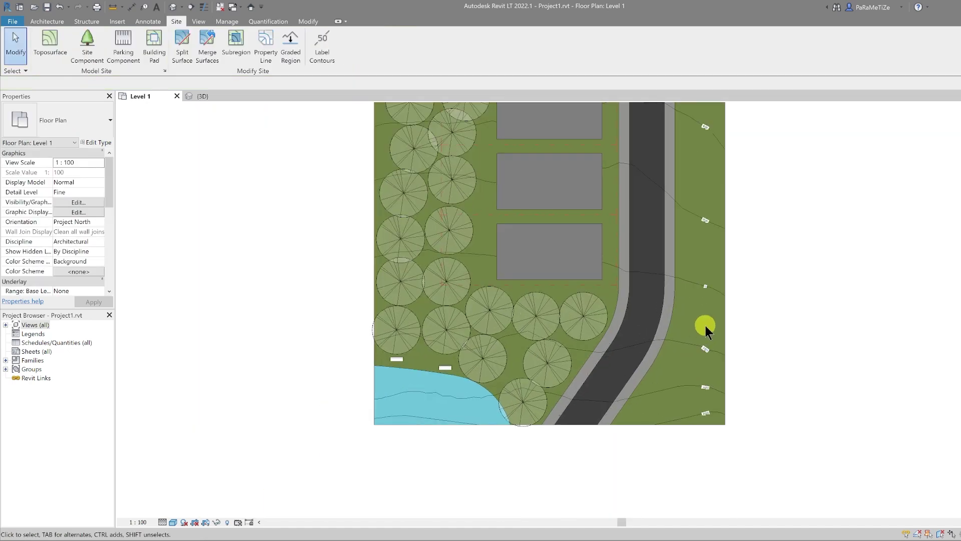
# Step: Change the Contour Label 1 type's units format from project settings to metres
pyautogui.click(705, 414)
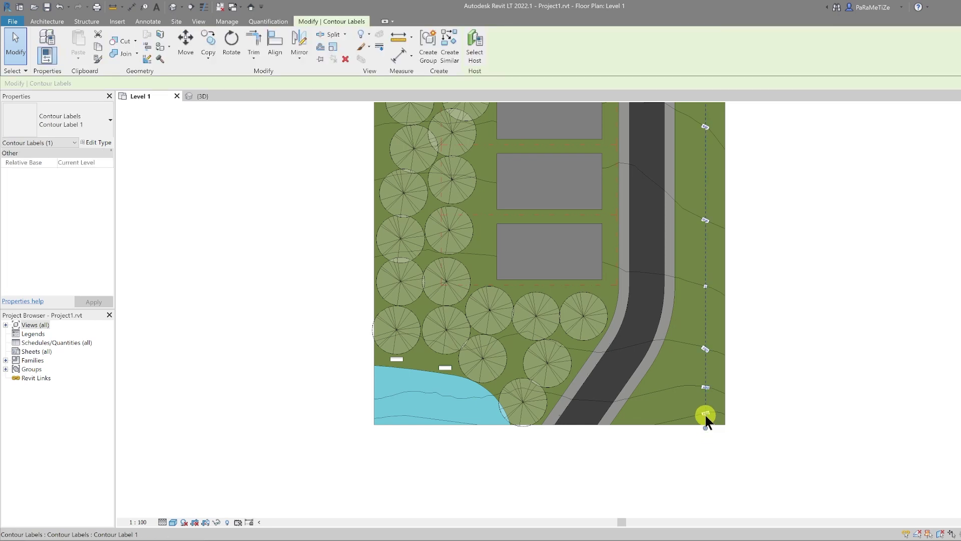
pyautogui.click(95, 143)
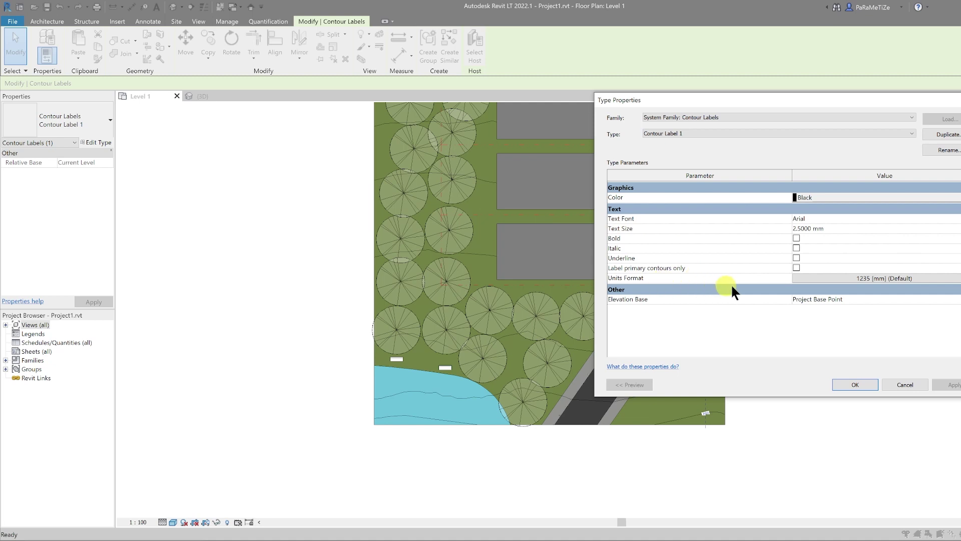
pyautogui.click(840, 278)
pyautogui.click(724, 180)
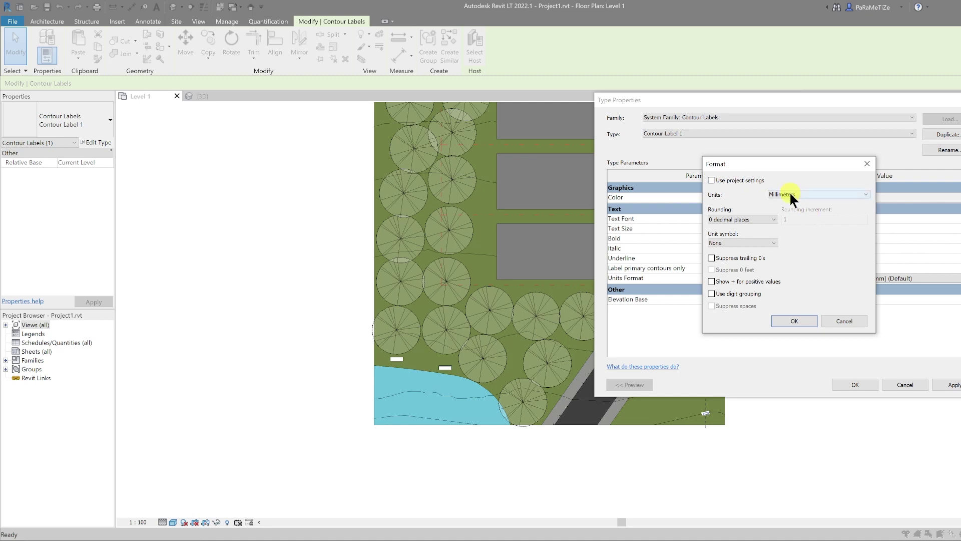
pyautogui.click(790, 191)
pyautogui.click(796, 229)
pyautogui.click(807, 321)
pyautogui.click(855, 384)
pyautogui.click(331, 316)
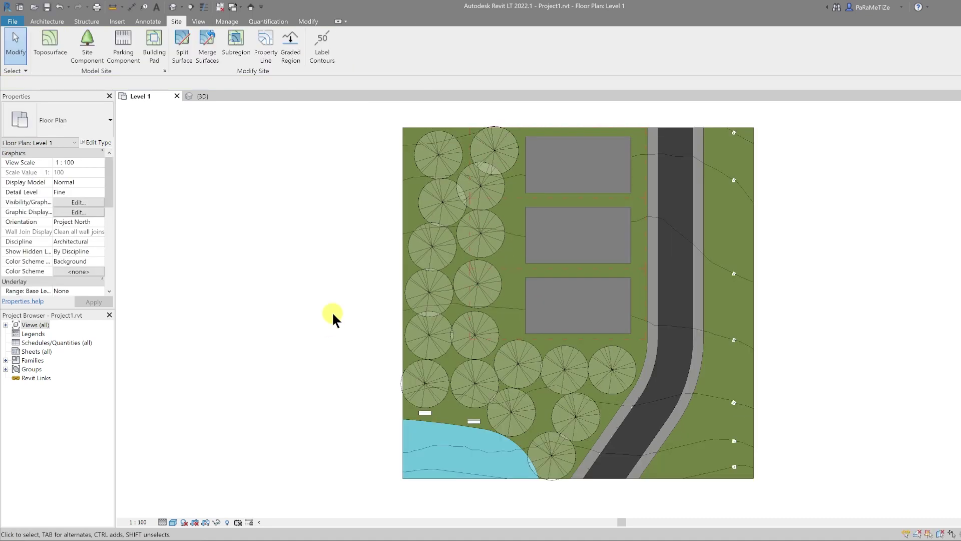
# Step: Enable sketchy lines in the Level 1 plan's graphic display options with jitter 5 and extension 5
pyautogui.click(77, 211)
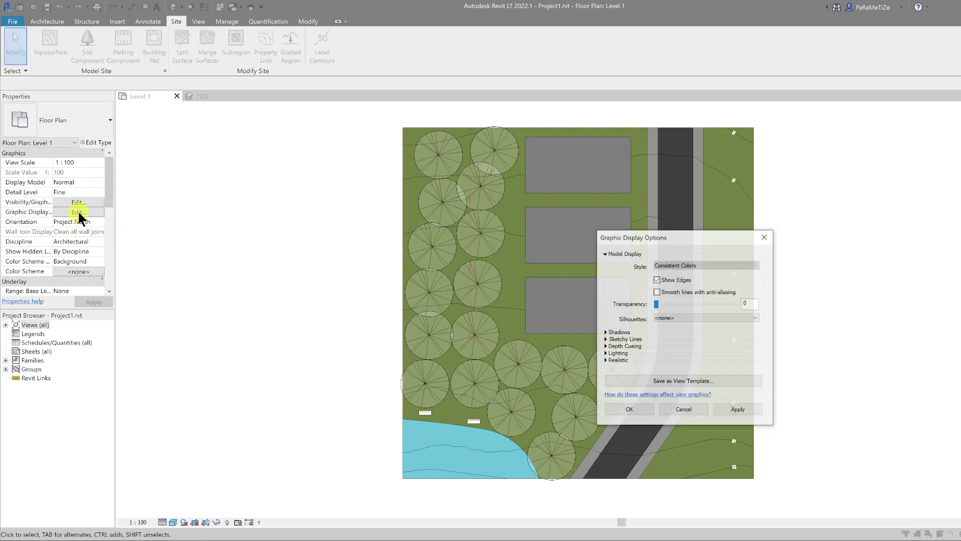
pyautogui.click(606, 339)
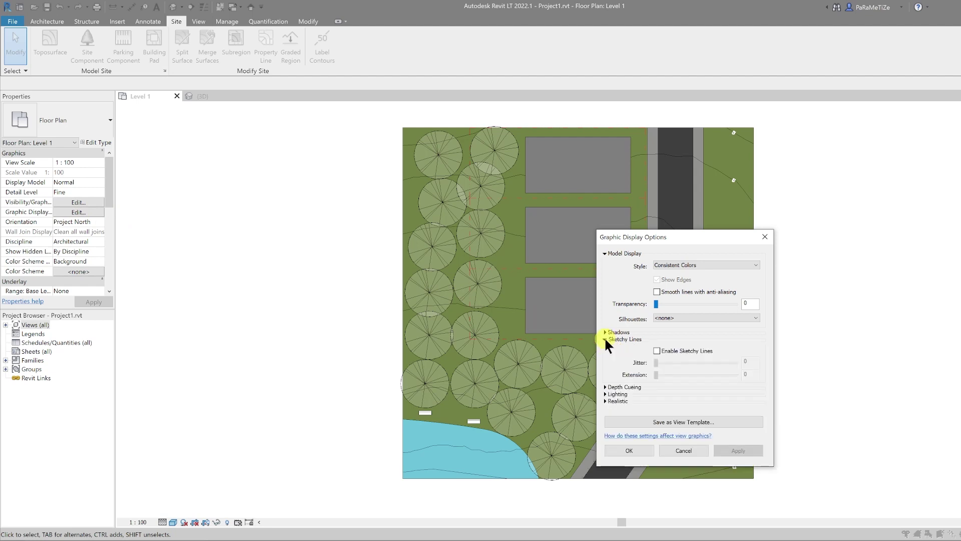
pyautogui.click(669, 351)
pyautogui.doubleClick(752, 362)
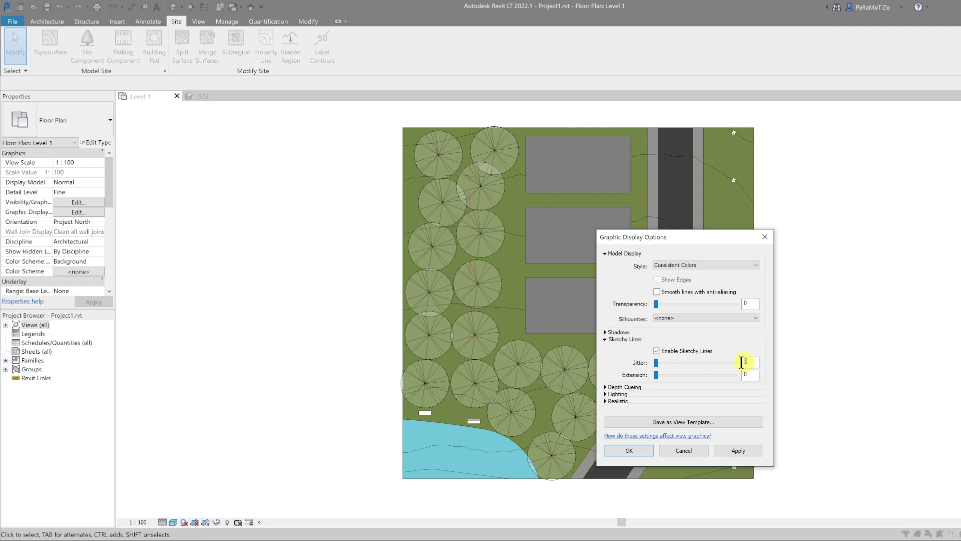
pyautogui.write('5')
pyautogui.doubleClick(744, 375)
pyautogui.write('5')
pyautogui.click(733, 449)
pyautogui.click(631, 450)
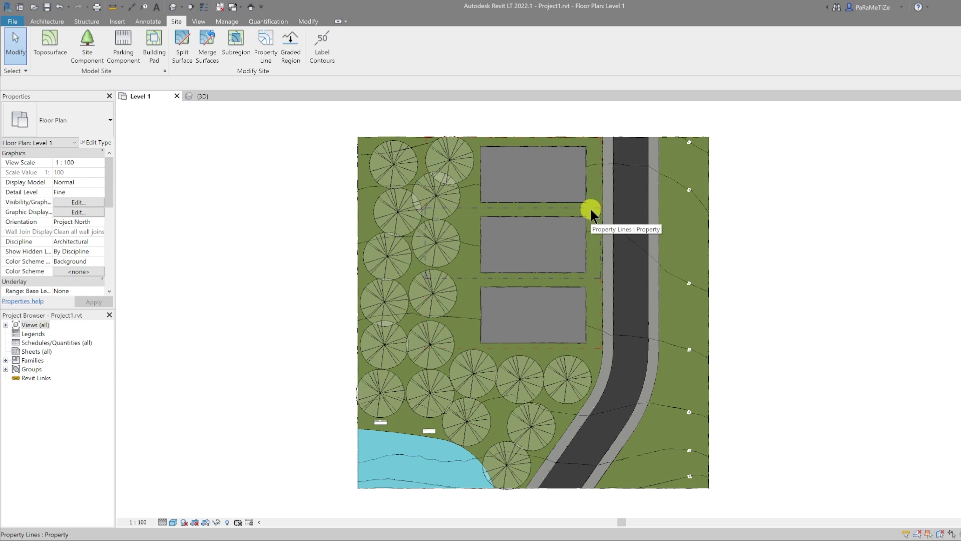
# Step: Override the projection line weight of the Site category's Property Lines to 8 in the Level 1 plan
pyautogui.click(73, 202)
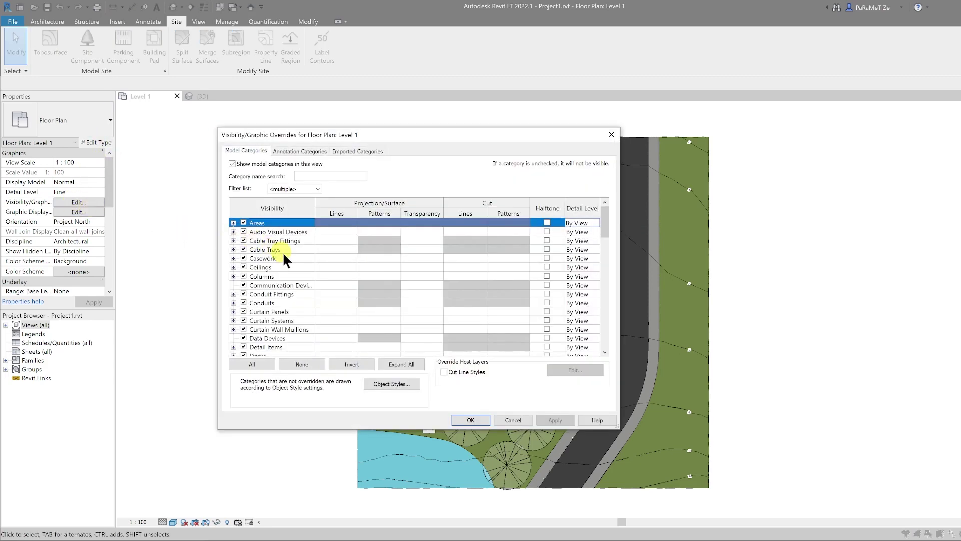
pyautogui.click(281, 300)
pyautogui.press('s')
pyautogui.scroll(-2, 281, 298)
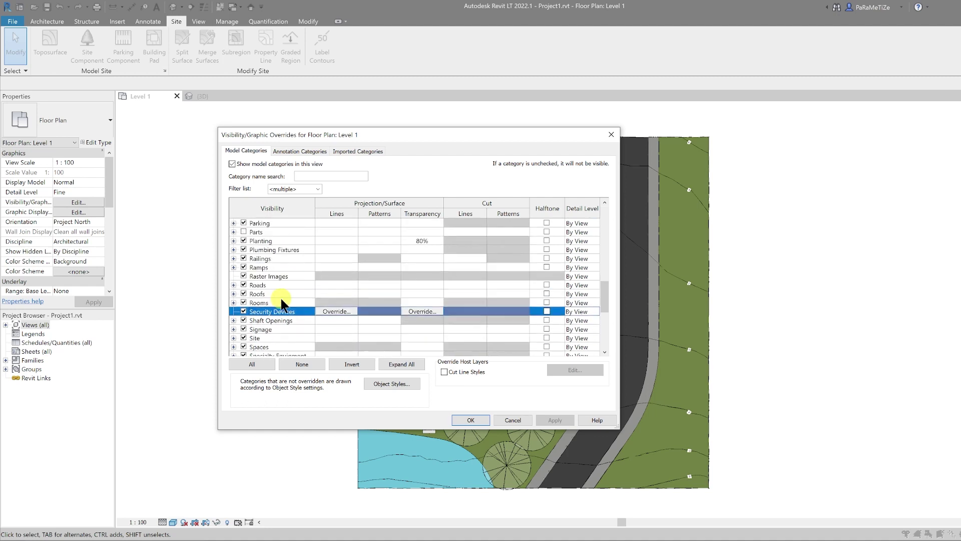
pyautogui.click(257, 329)
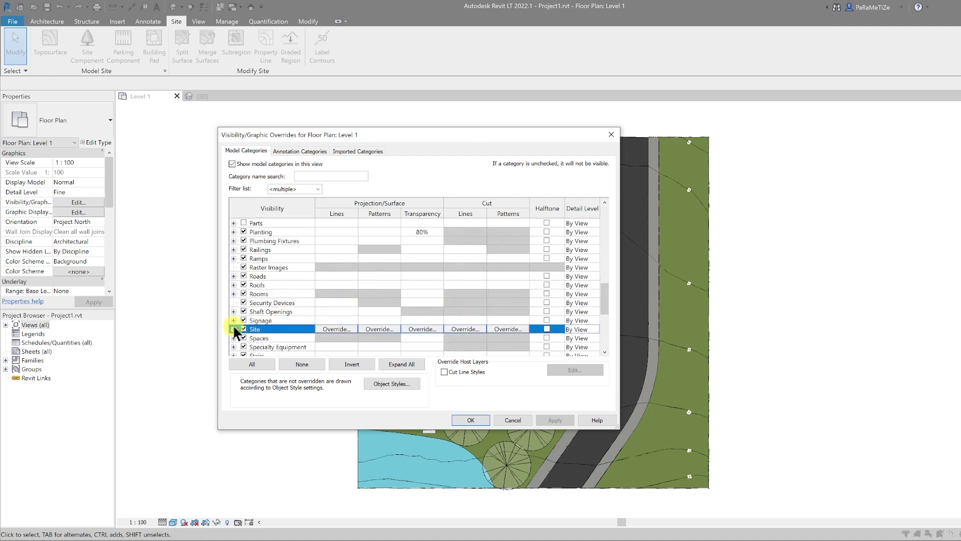
pyautogui.click(234, 329)
pyautogui.click(346, 320)
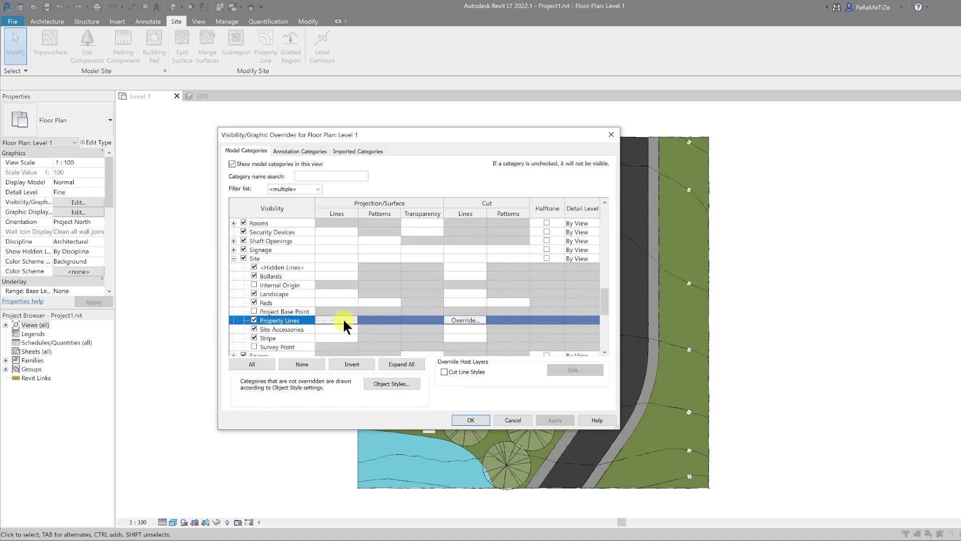
pyautogui.click(333, 317)
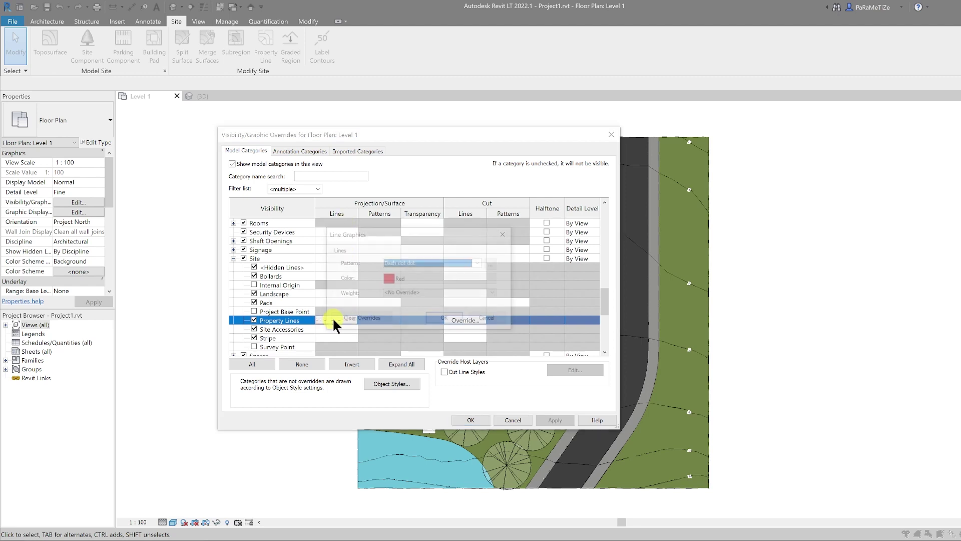
pyautogui.click(405, 292)
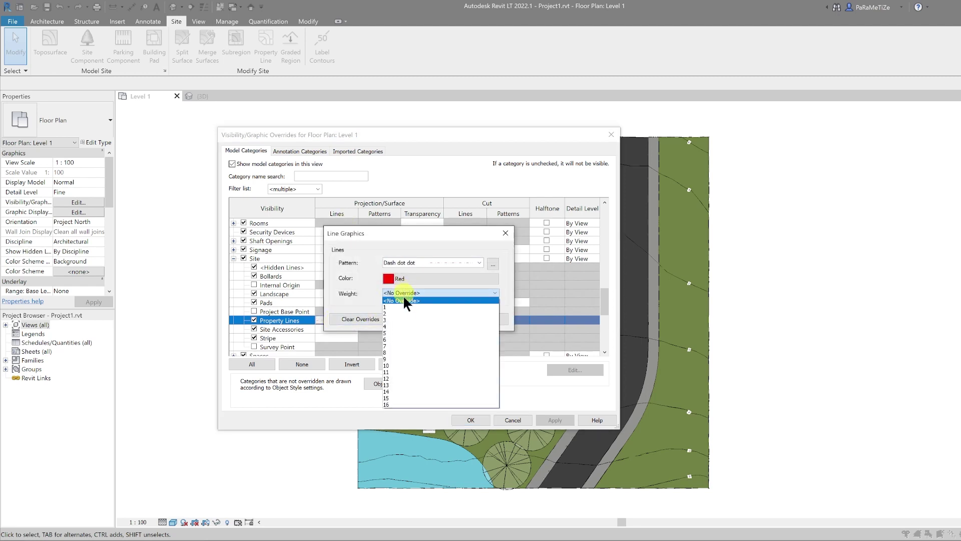
pyautogui.click(404, 352)
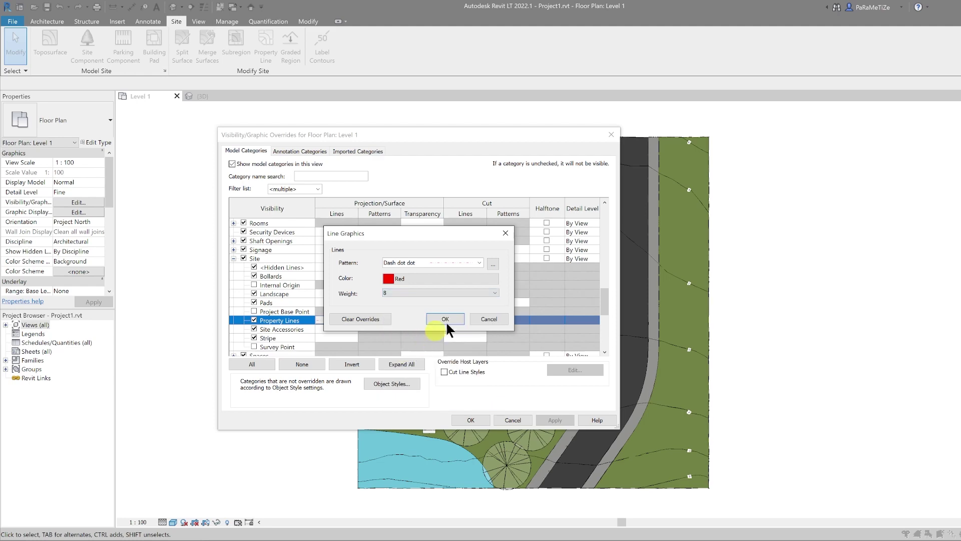
pyautogui.click(445, 319)
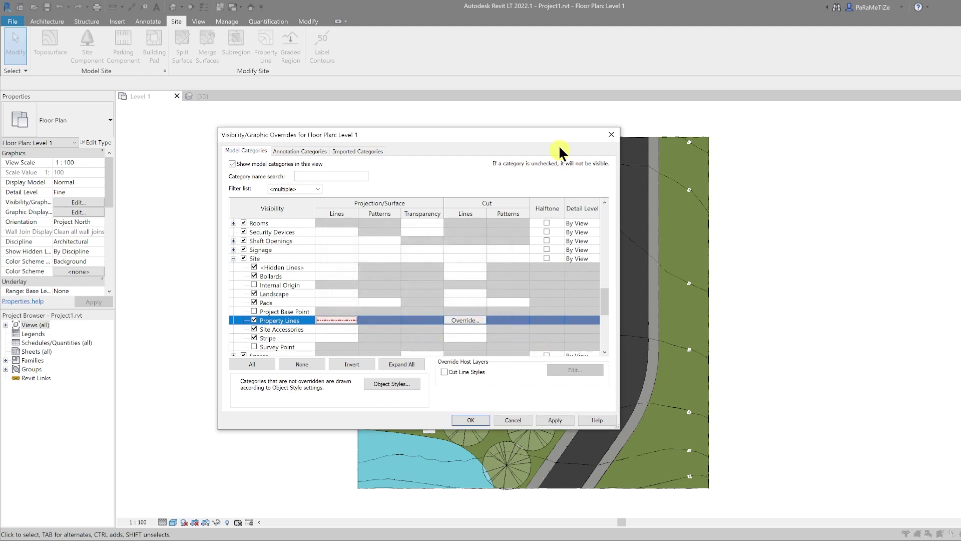
pyautogui.moveTo(555, 131); pyautogui.dragTo(455, 127)
pyautogui.click(452, 416)
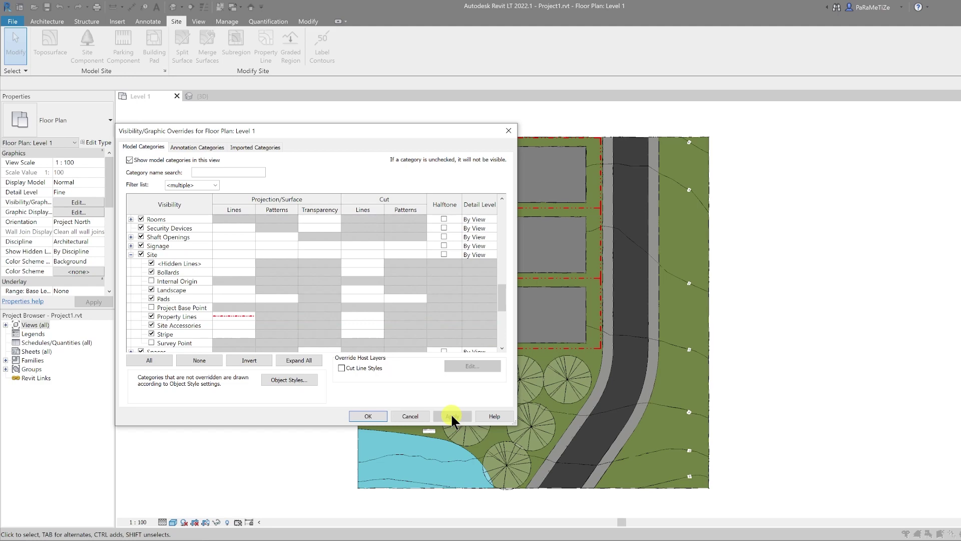
pyautogui.click(370, 416)
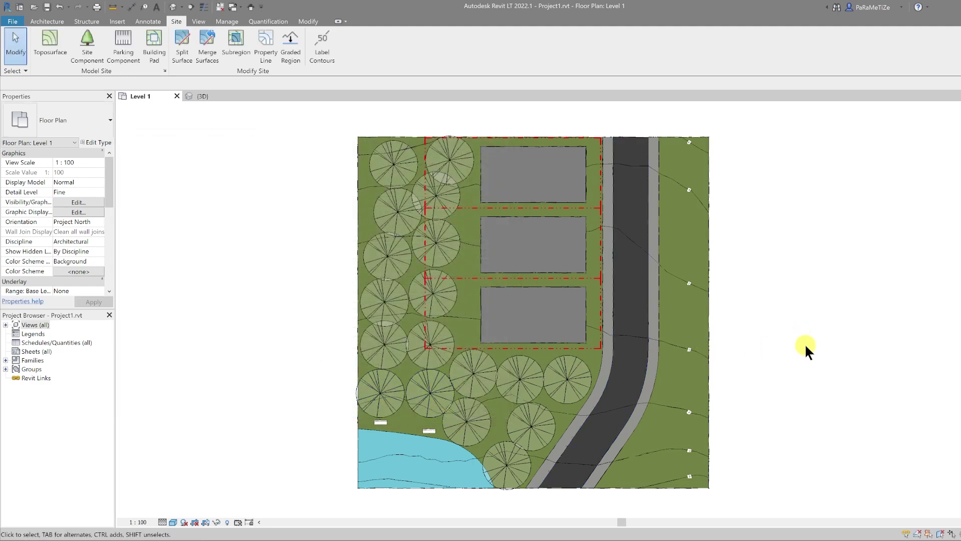